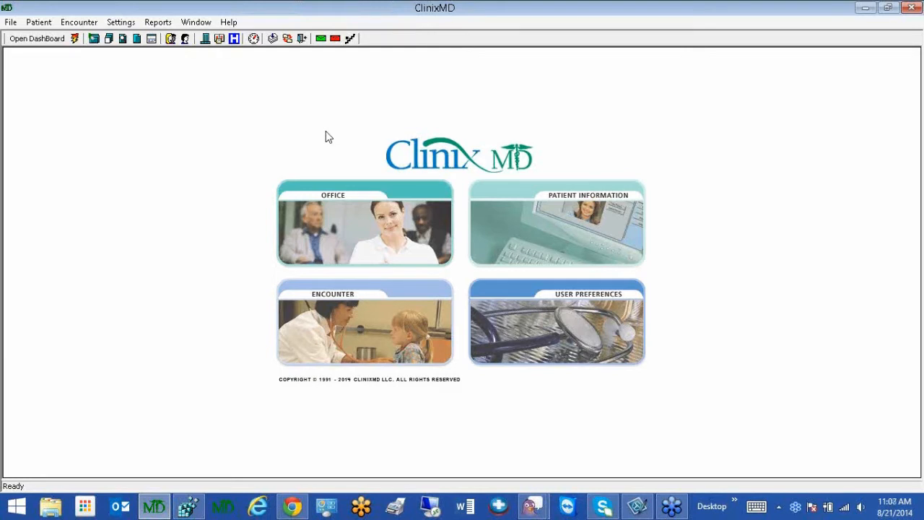
# Step: Set the clinic's Direct messaging name to TheFormularyClinic in the ePrescribe account maintenance settings and close Account Maintenance
pyautogui.click(121, 23)
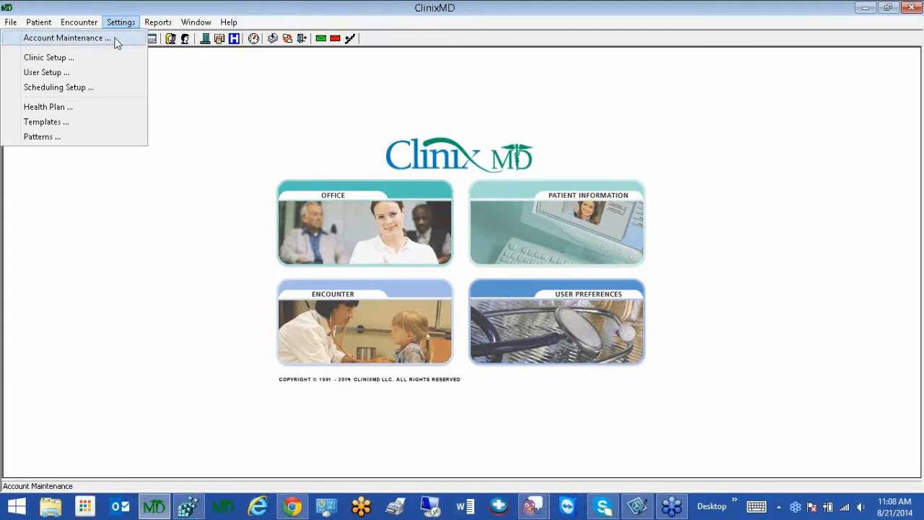
pyautogui.click(115, 40)
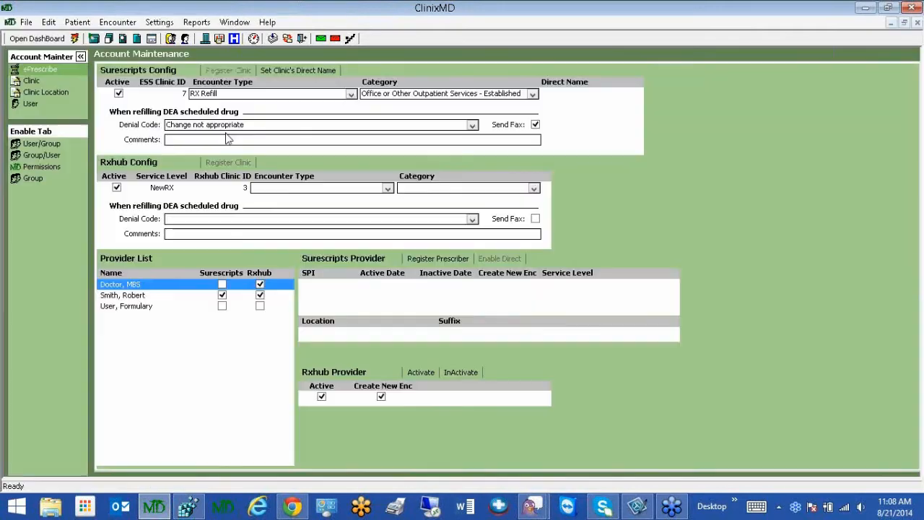
pyautogui.click(33, 82)
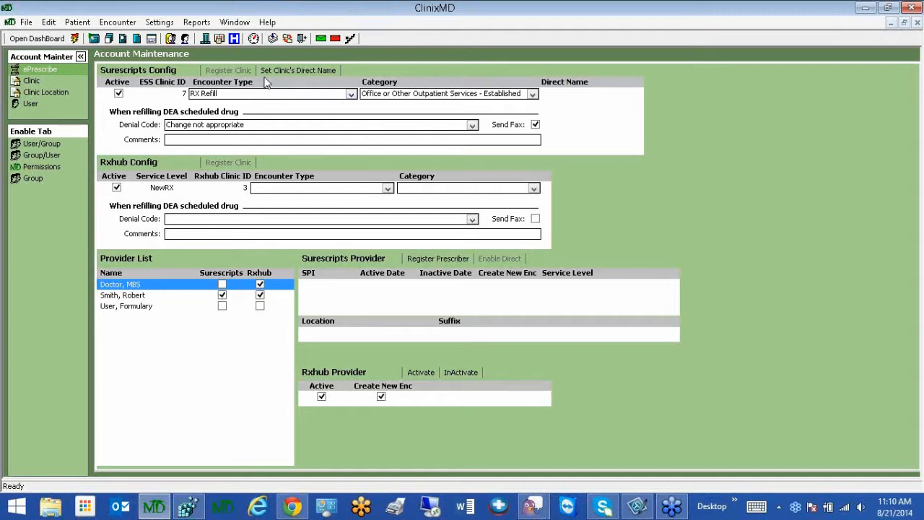
pyautogui.click(309, 73)
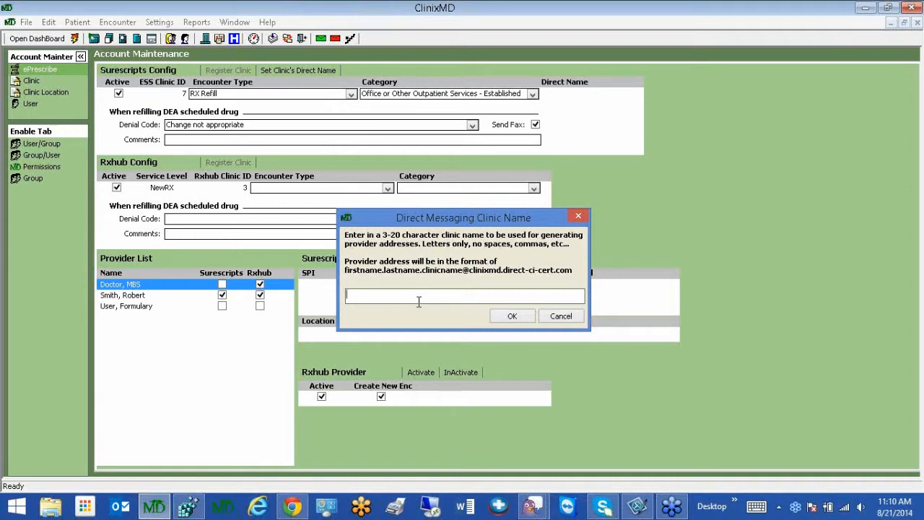
pyautogui.write('TheFormularyClinic')
pyautogui.click(515, 317)
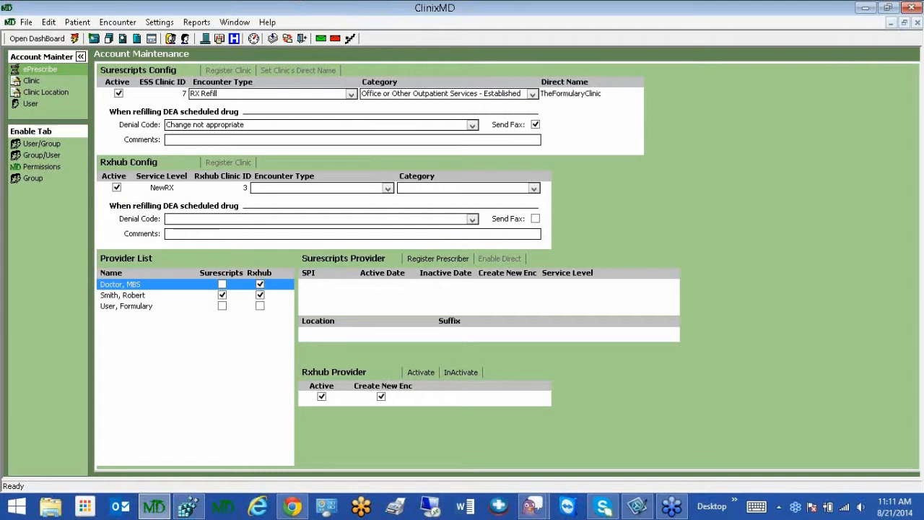
pyautogui.click(917, 22)
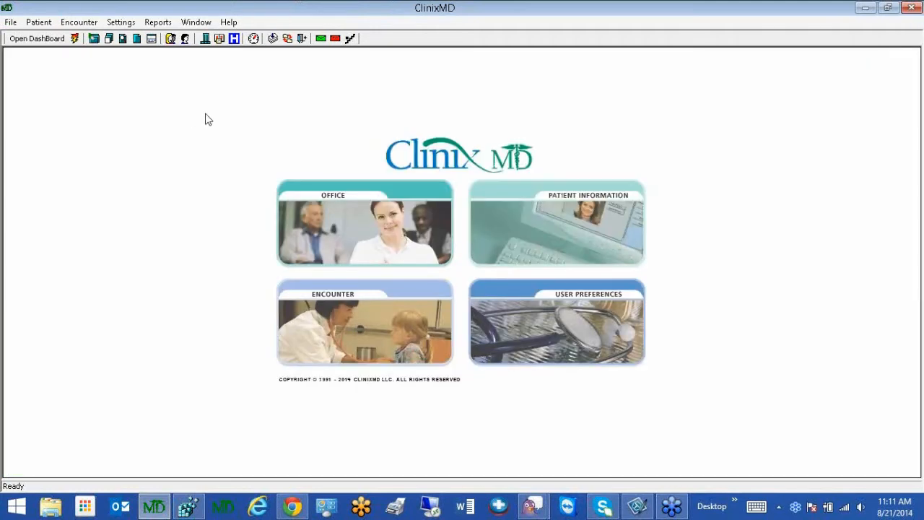
# Step: Reopen Account Maintenance and regenerate the Surescripts-enabled provider's Direct address by disabling and re-enabling Direct messaging
pyautogui.click(123, 24)
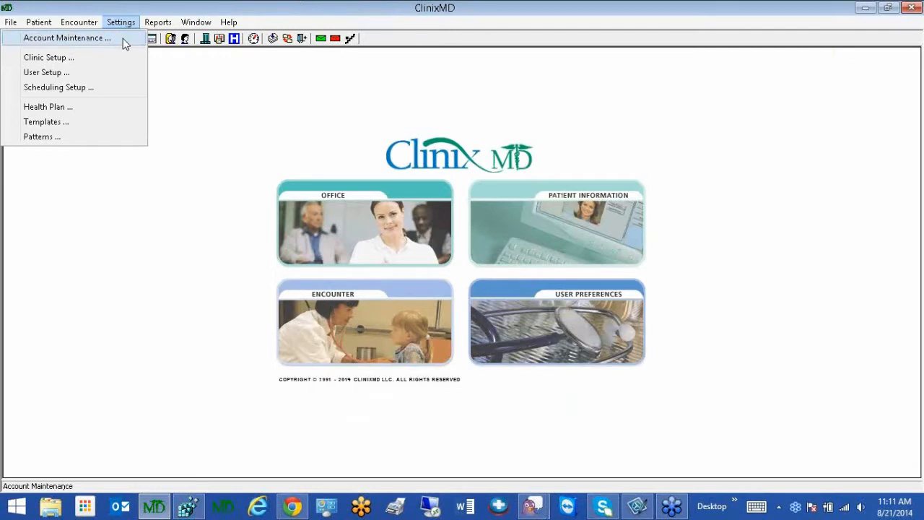
pyautogui.click(123, 38)
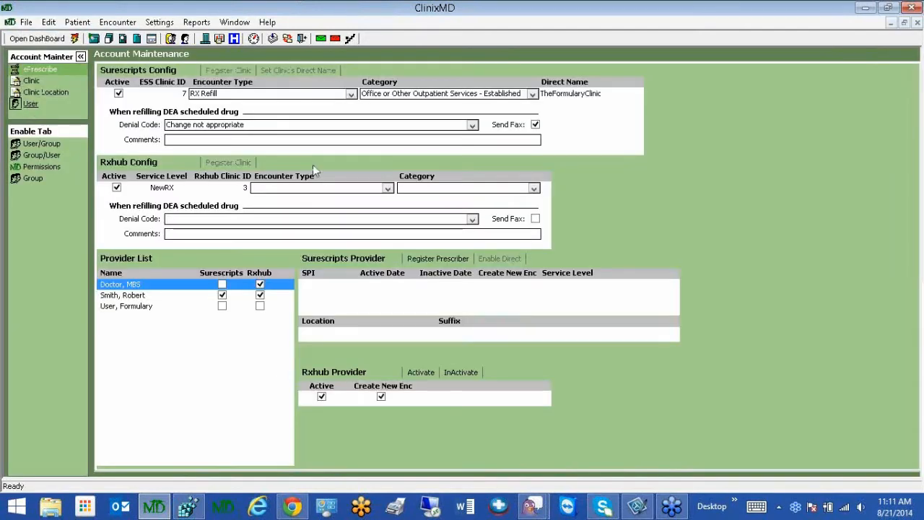
pyautogui.click(143, 299)
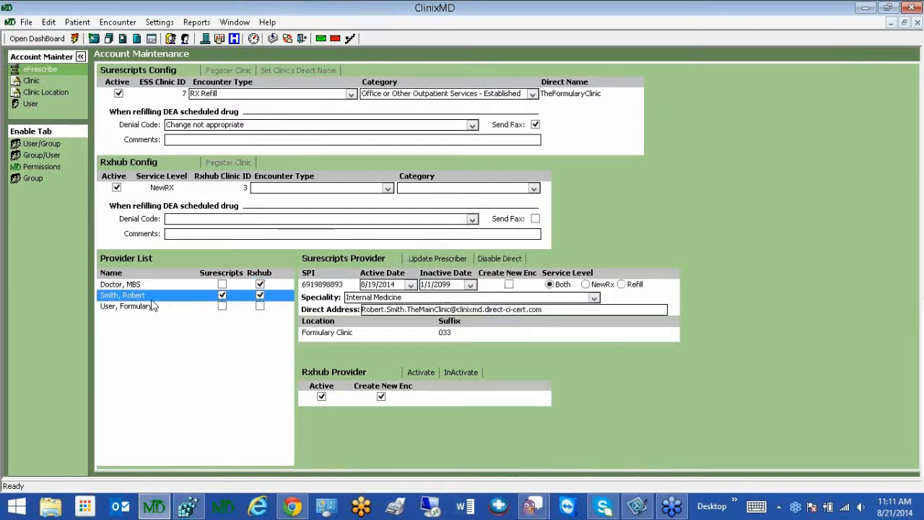
pyautogui.click(502, 260)
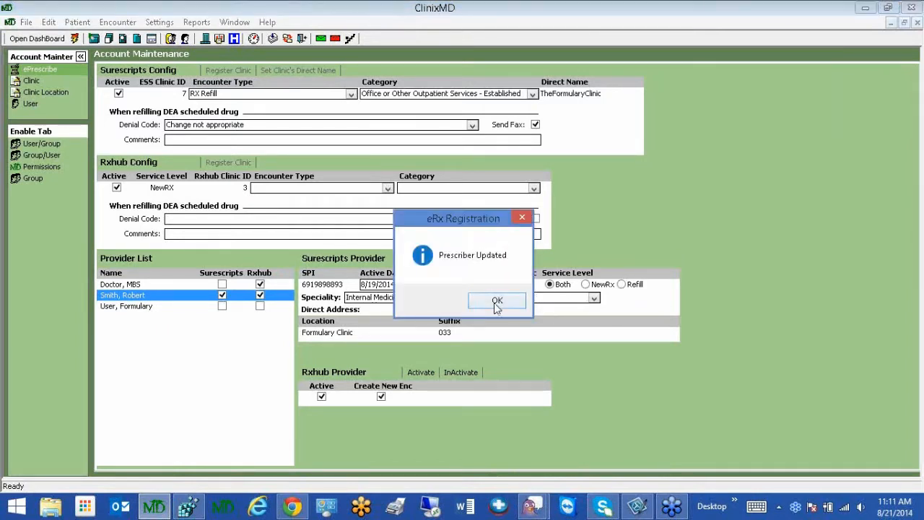
pyautogui.click(497, 301)
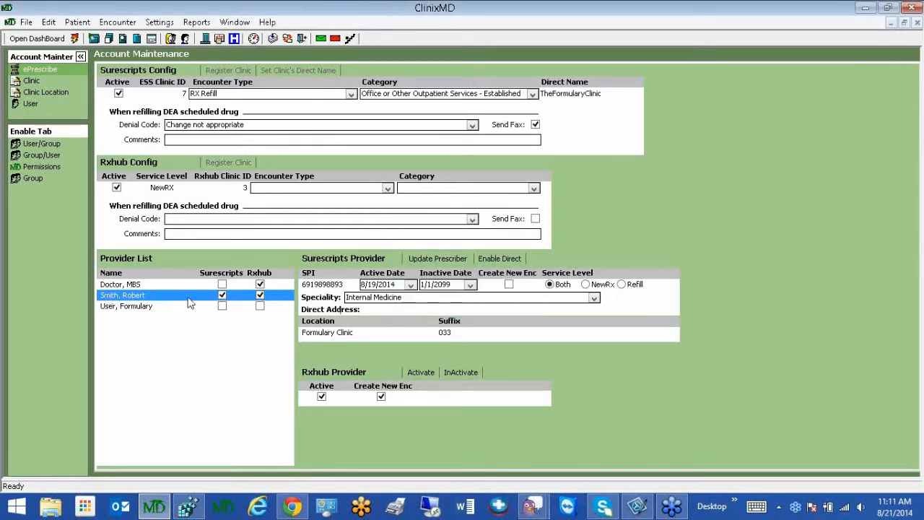
pyautogui.click(513, 262)
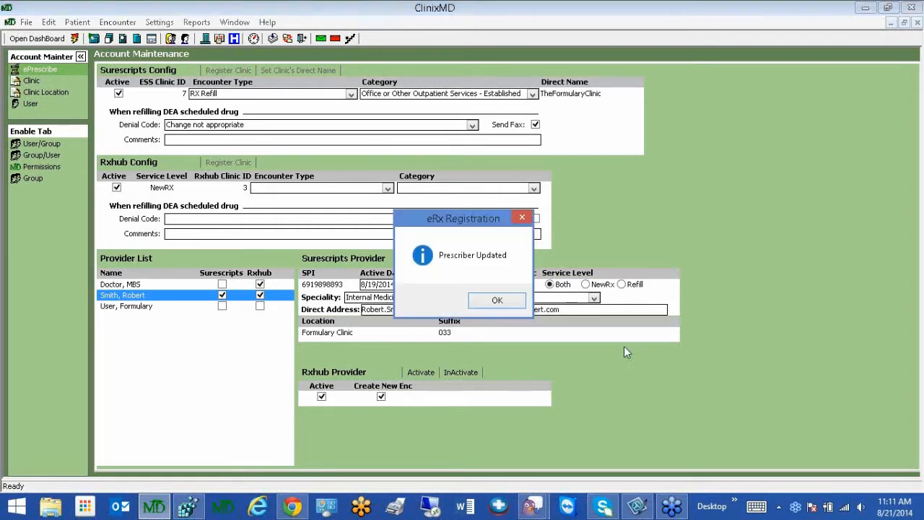
pyautogui.click(497, 302)
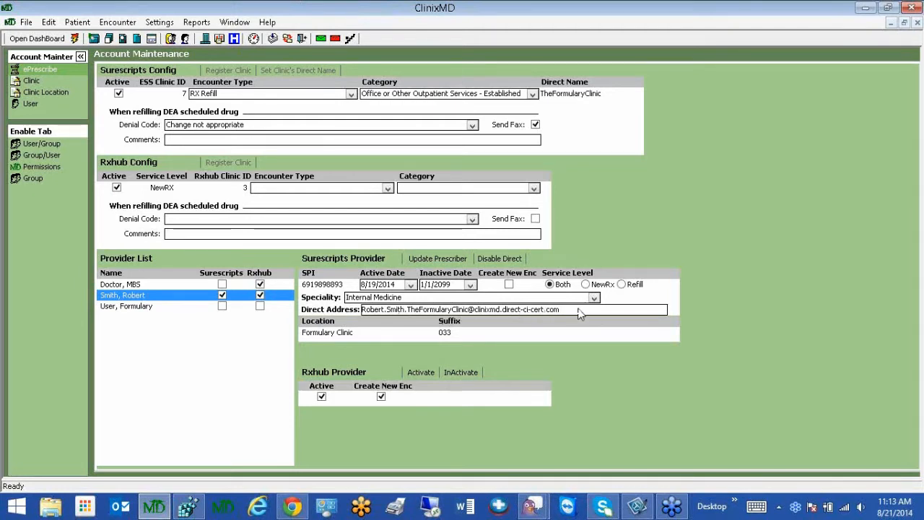
# Step: Open the Direct address provider search for the first external provider in the Health Plan settings, then cancel it
pyautogui.click(160, 28)
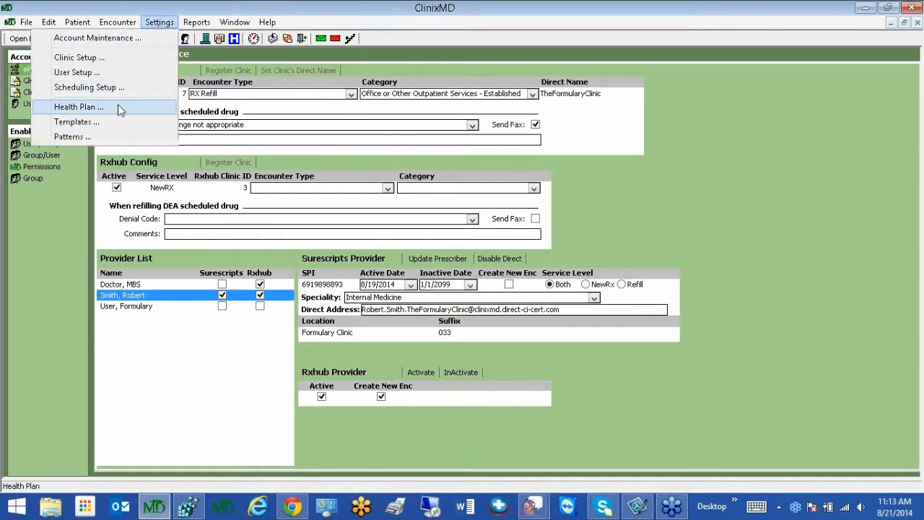
pyautogui.click(120, 109)
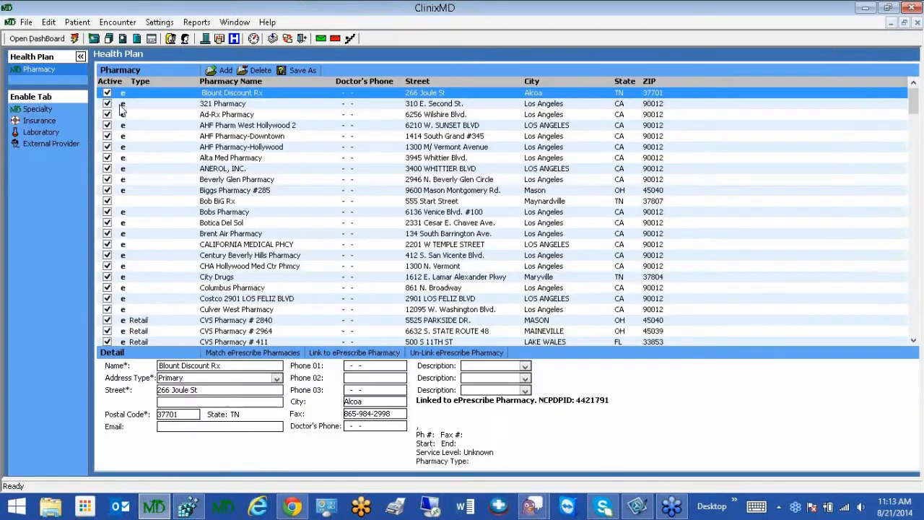
pyautogui.click(40, 144)
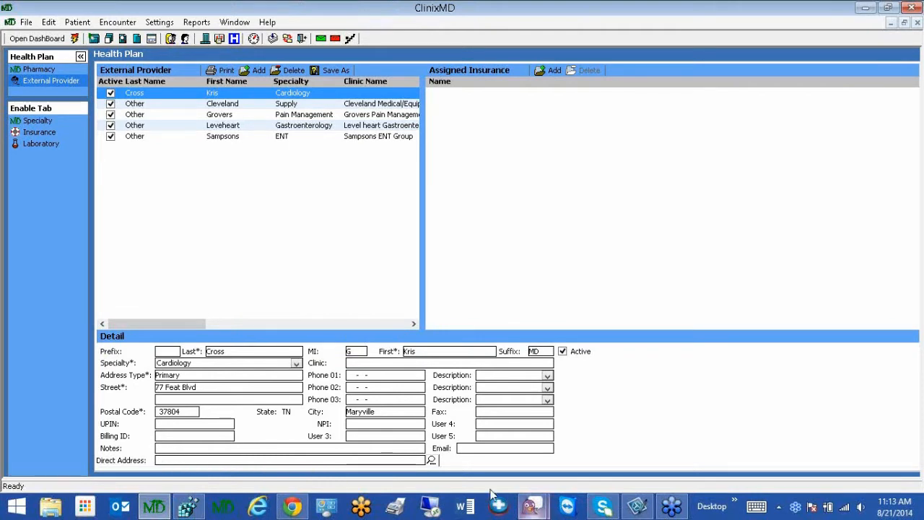
pyautogui.click(433, 462)
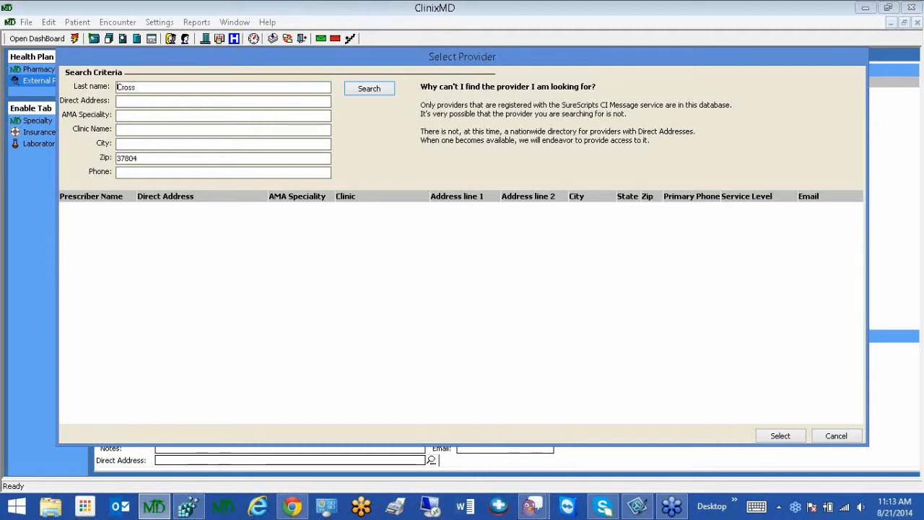
pyautogui.click(837, 436)
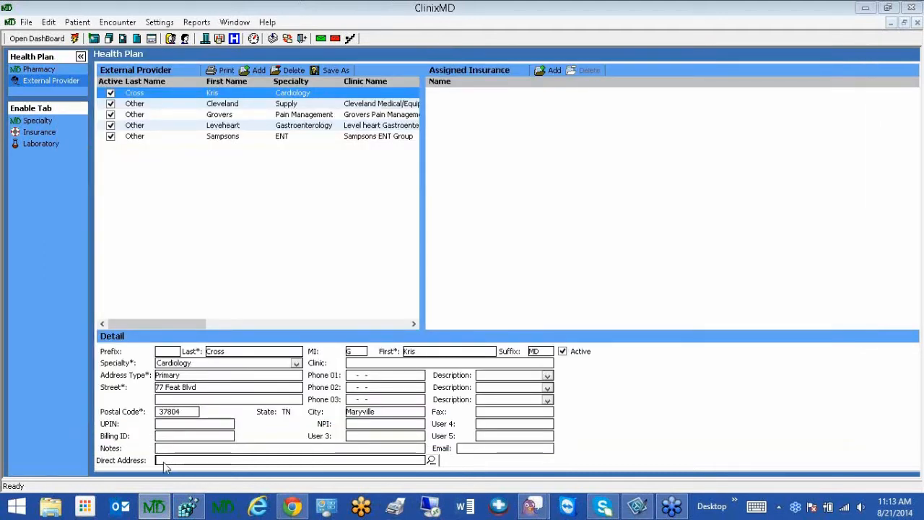
# Step: Close the Health Plan and view the first listed user's permission options in Account Maintenance
pyautogui.click(918, 23)
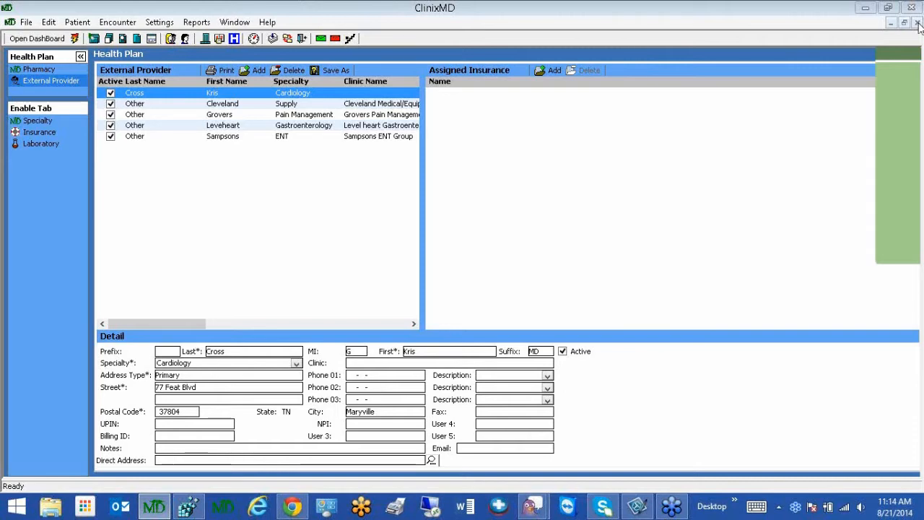
pyautogui.click(918, 24)
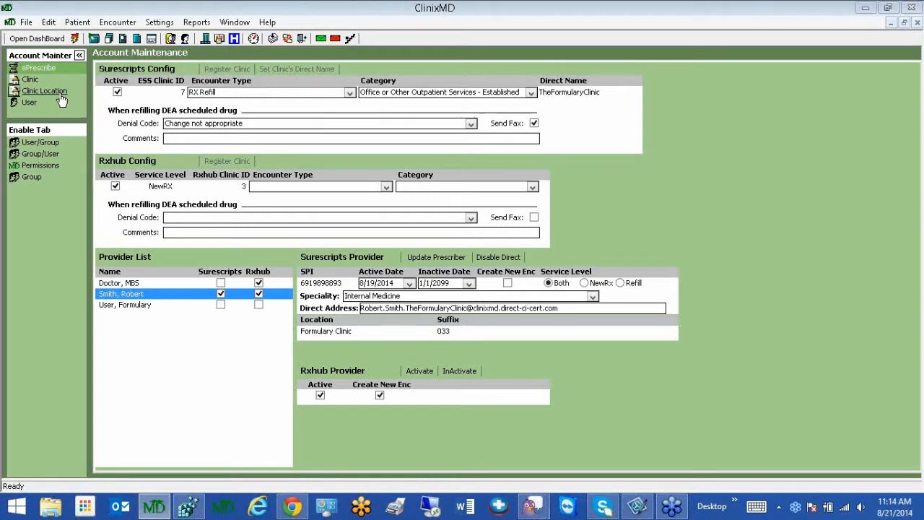
pyautogui.click(29, 103)
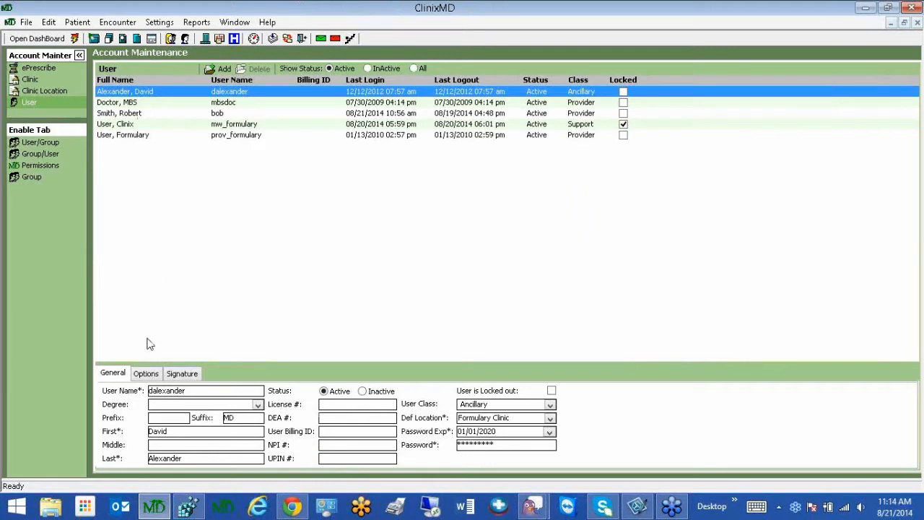
pyautogui.click(147, 375)
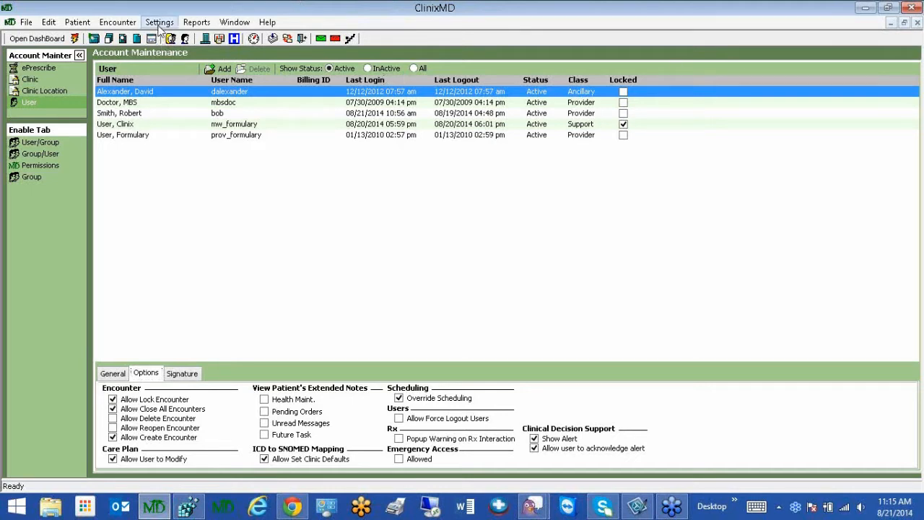
# Step: Add a new decision support rule titled "CDS Intervention" in Clinic Setup
pyautogui.click(159, 26)
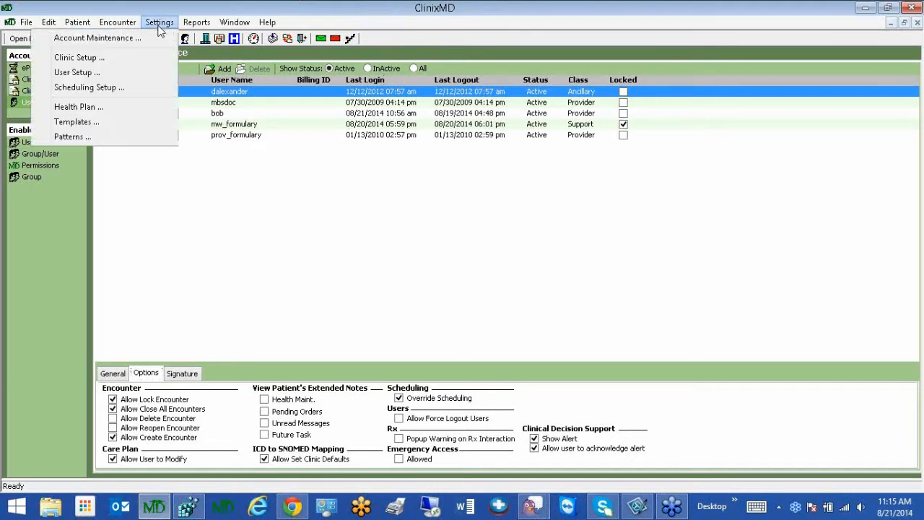
pyautogui.click(101, 59)
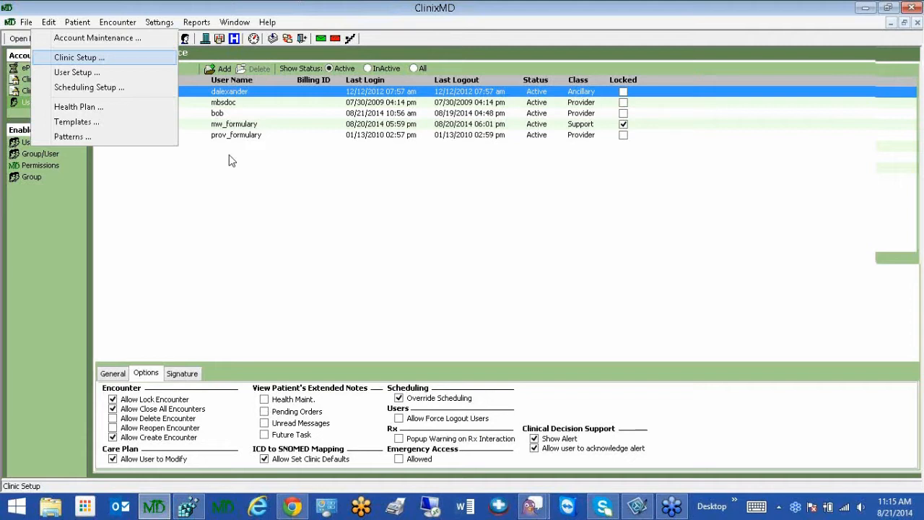
pyautogui.press('Return')
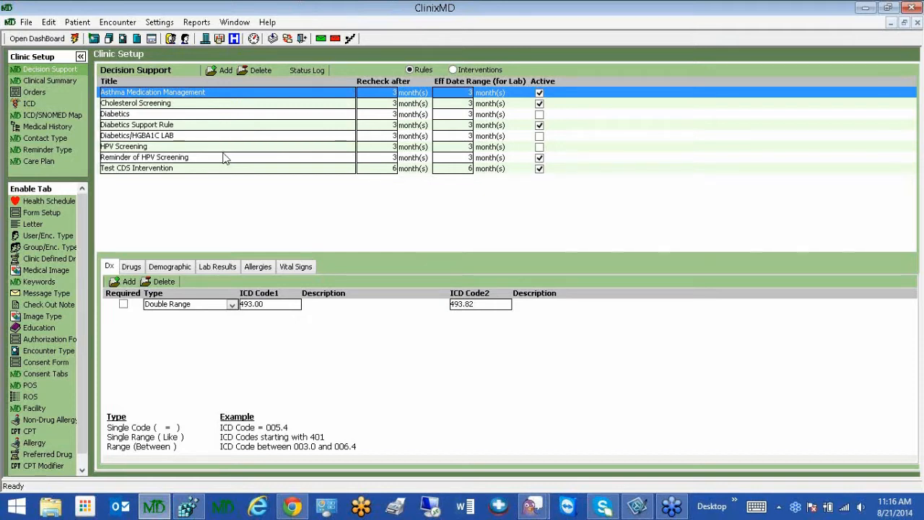
pyautogui.click(222, 71)
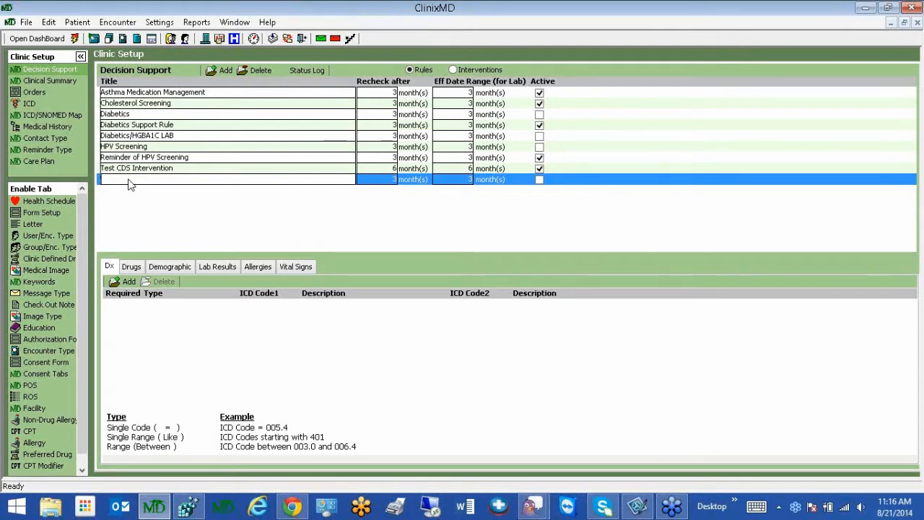
pyautogui.write('CDS')
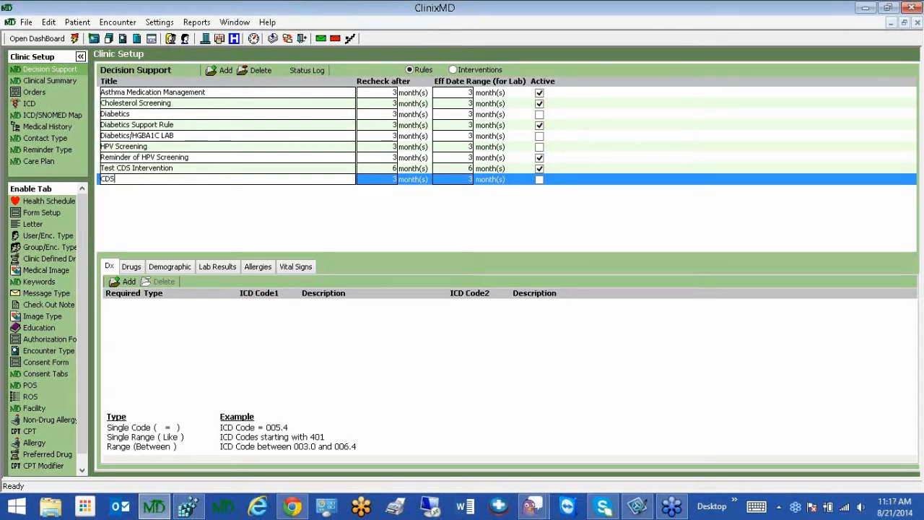
pyautogui.write(' Intervention')
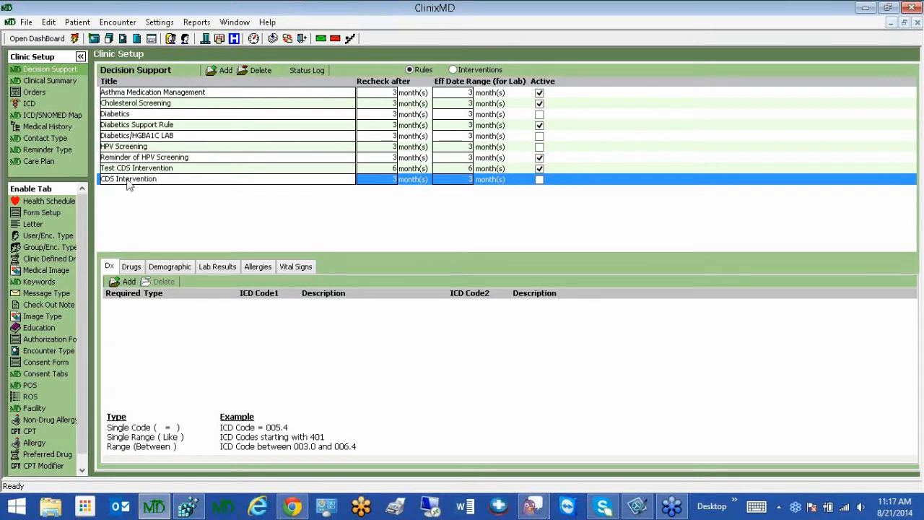
# Step: Set the CDS Intervention rule's recheck interval to 6 months
pyautogui.click(385, 182)
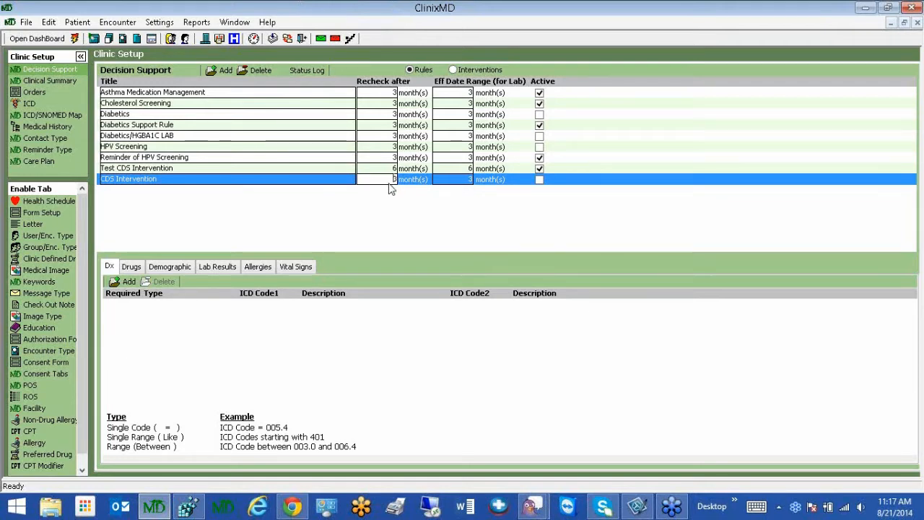
pyautogui.doubleClick(392, 181)
pyautogui.click(473, 180)
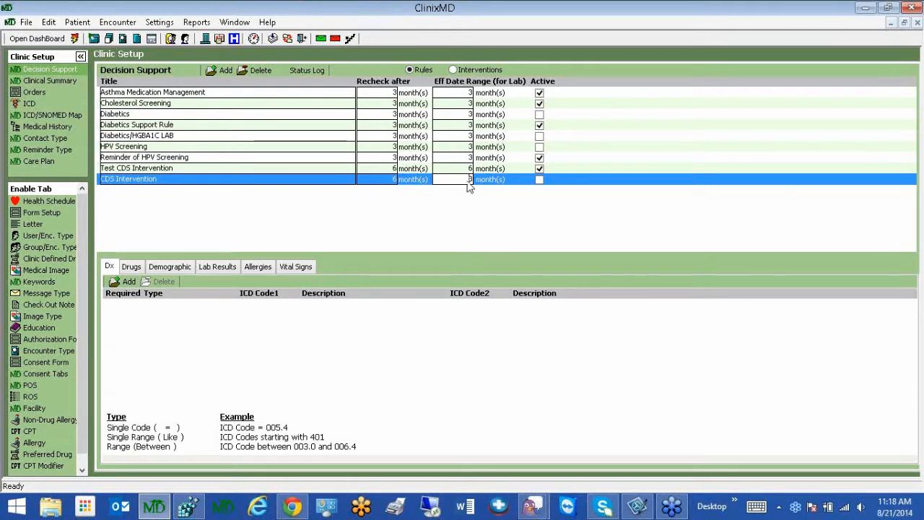
pyautogui.moveTo(467, 180); pyautogui.dragTo(481, 180)
# Step: Set the CDS Intervention rule's demographic criteria to patient age above 40 and gender Female
pyautogui.click(107, 266)
pyautogui.click(132, 268)
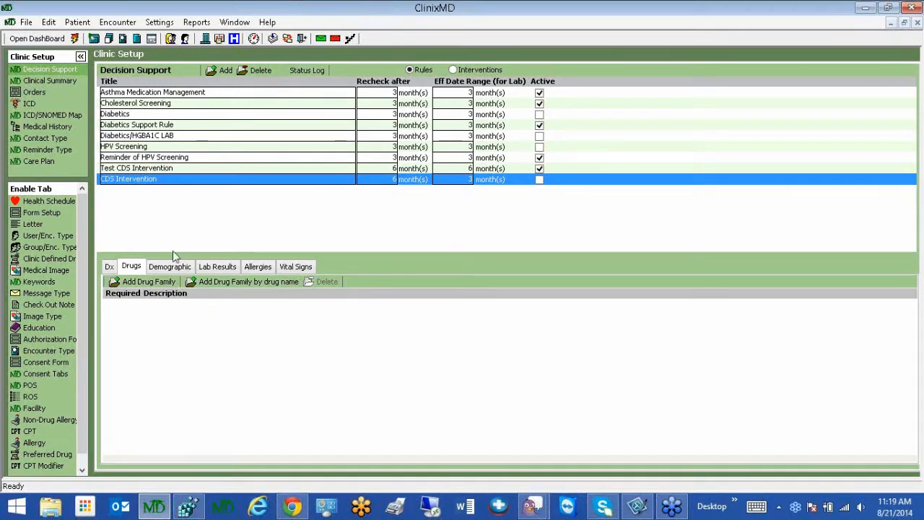
pyautogui.click(171, 268)
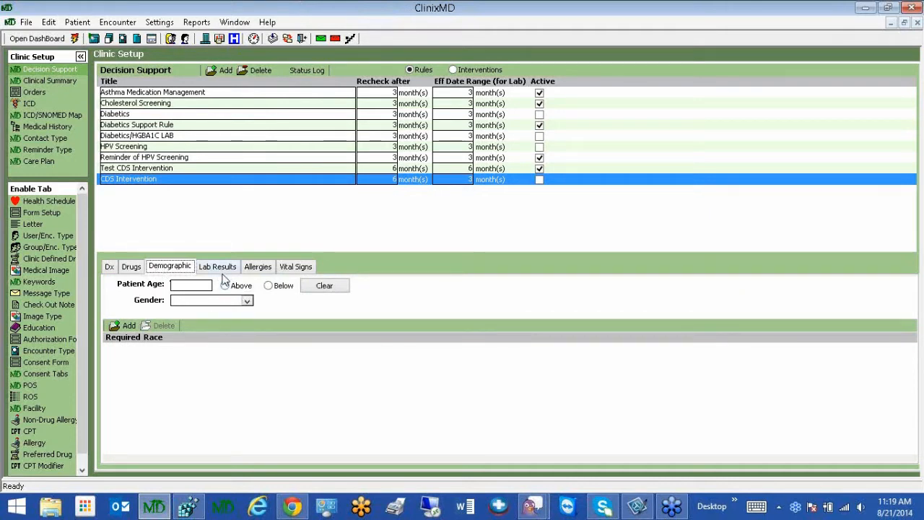
pyautogui.click(247, 300)
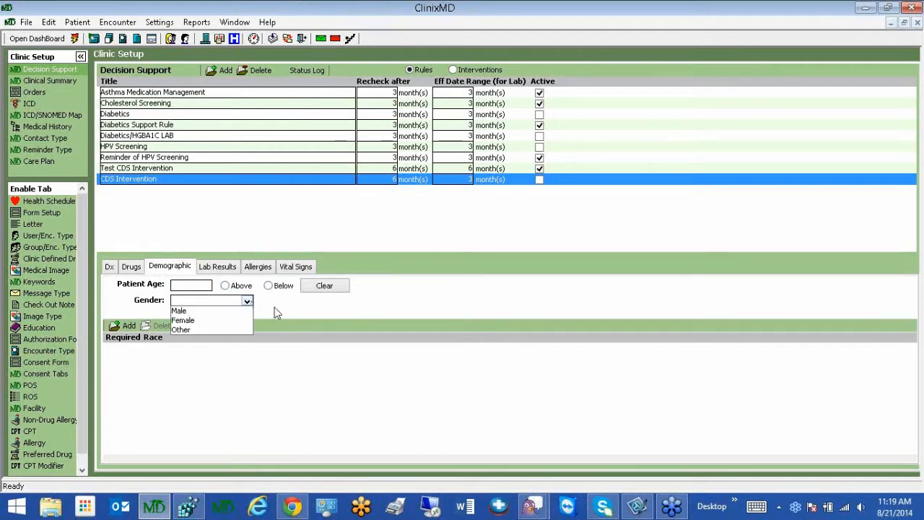
pyautogui.click(127, 332)
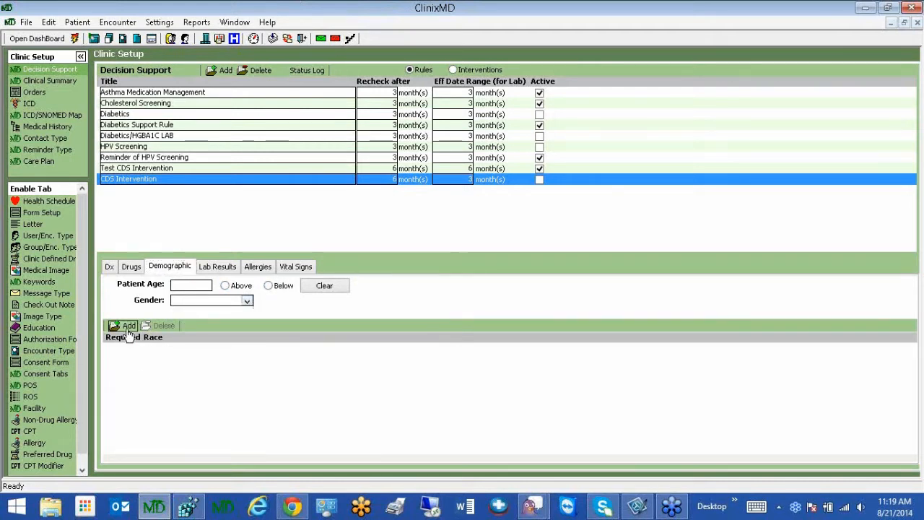
pyautogui.click(189, 286)
pyautogui.write('40')
pyautogui.click(236, 288)
pyautogui.click(247, 300)
pyautogui.click(182, 321)
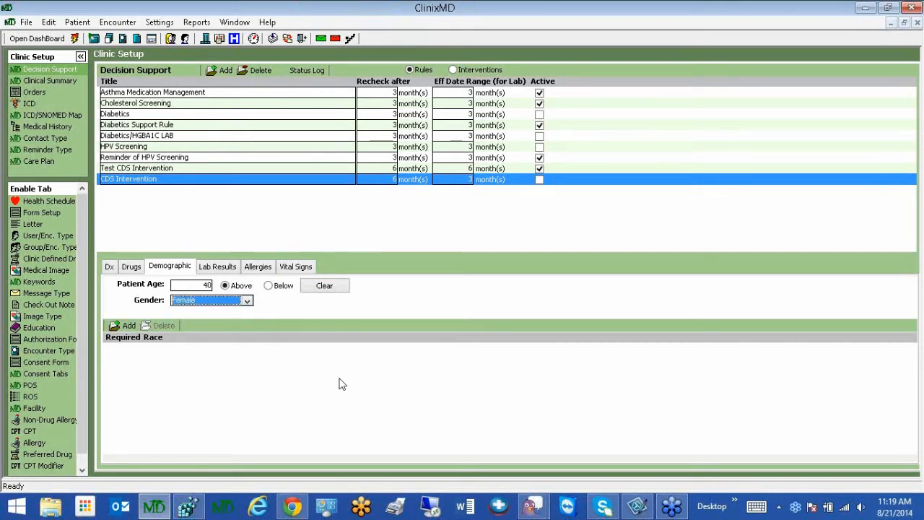
# Step: Add GLUCOSE as a required lab result criterion for the CDS Intervention rule
pyautogui.click(215, 269)
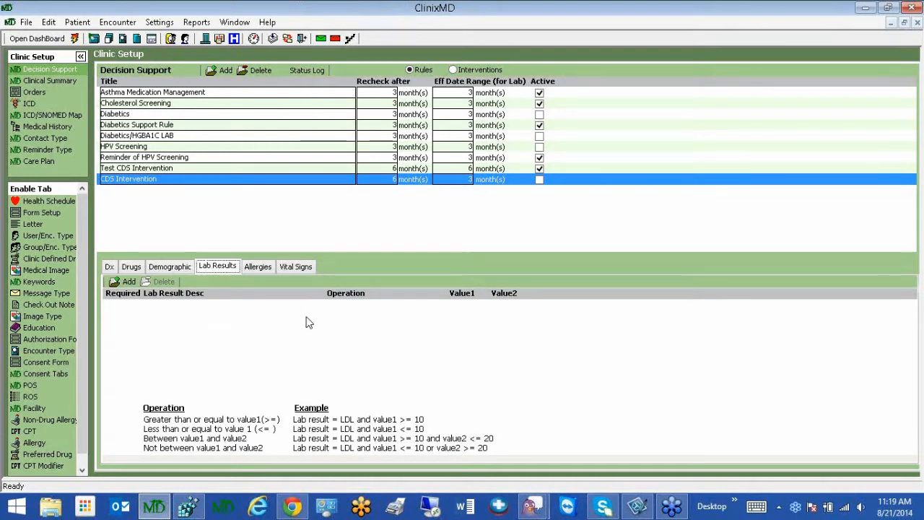
pyautogui.click(126, 282)
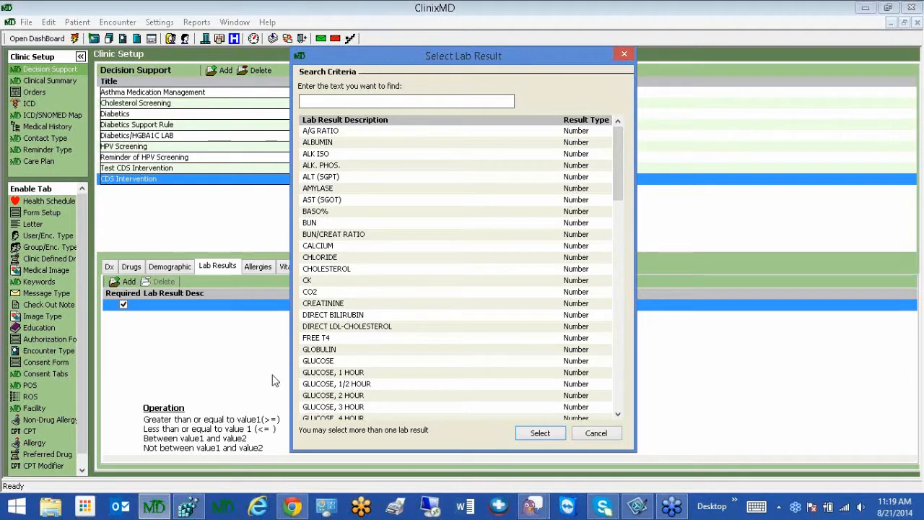
pyautogui.click(312, 363)
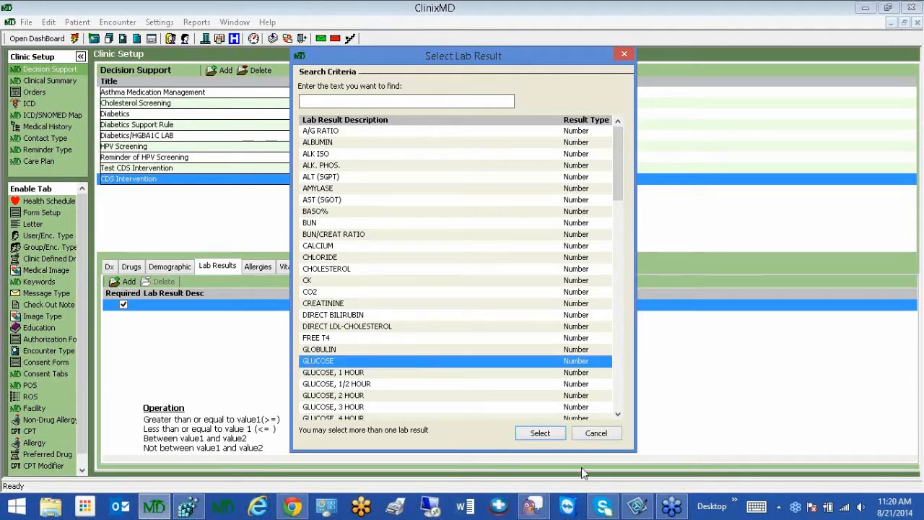
pyautogui.click(545, 433)
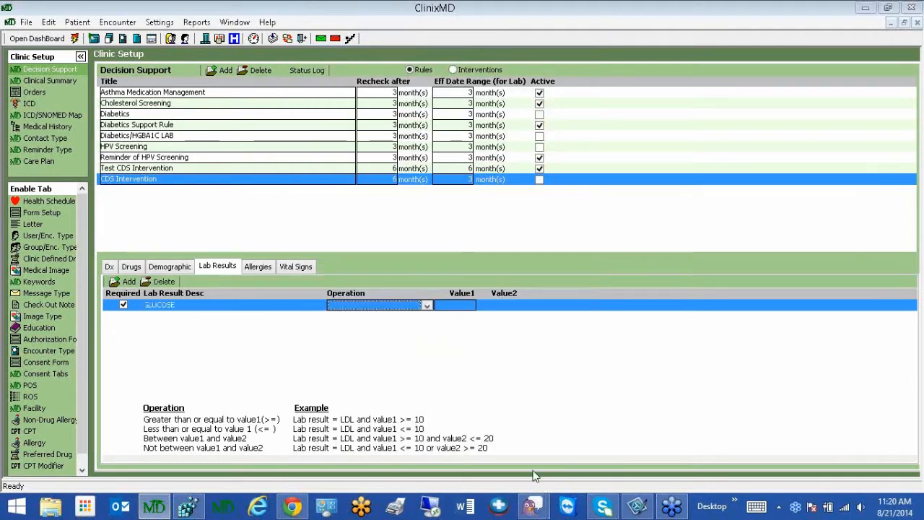
# Step: Set the glucose criterion's operation to Greater than value1, with 400 as the first value
pyautogui.click(428, 307)
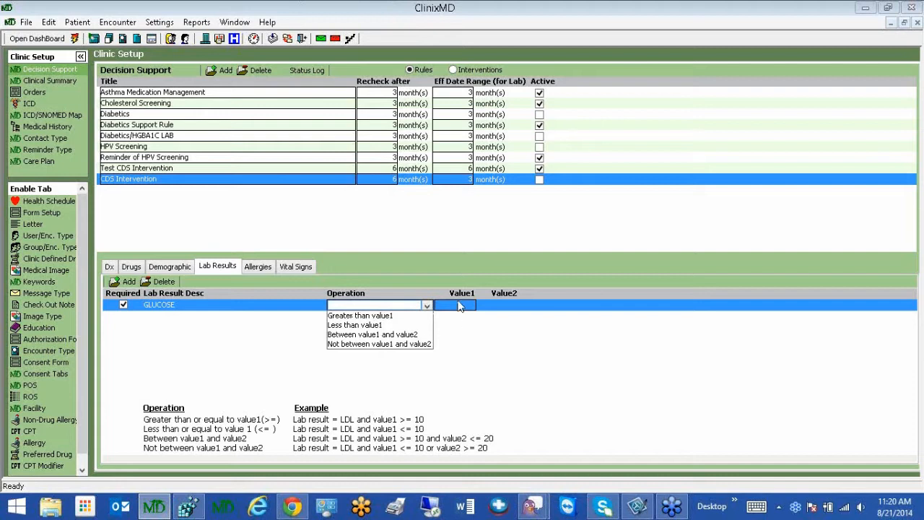
pyautogui.click(358, 326)
pyautogui.click(427, 306)
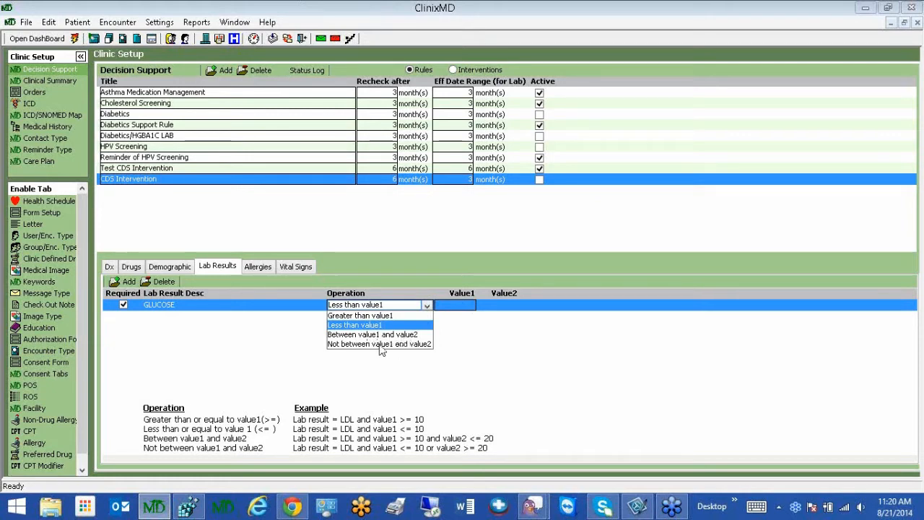
pyautogui.click(359, 315)
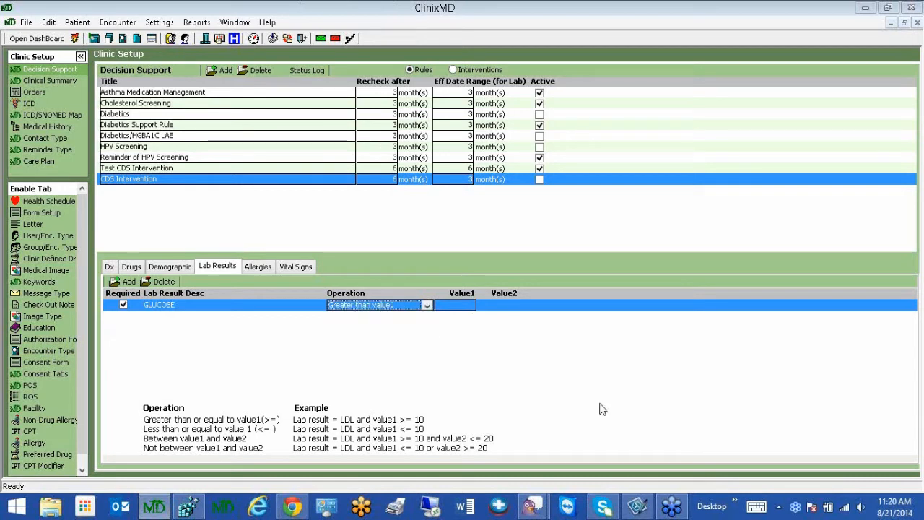
pyautogui.click(452, 305)
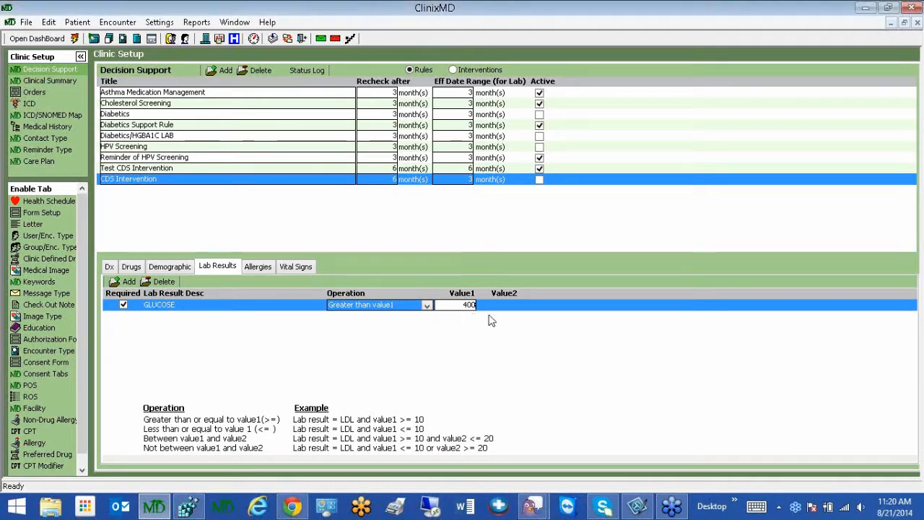
# Step: Change the glucose criterion's operation to Not between value1 and value2, with 500 as the second value
pyautogui.click(428, 305)
pyautogui.click(370, 326)
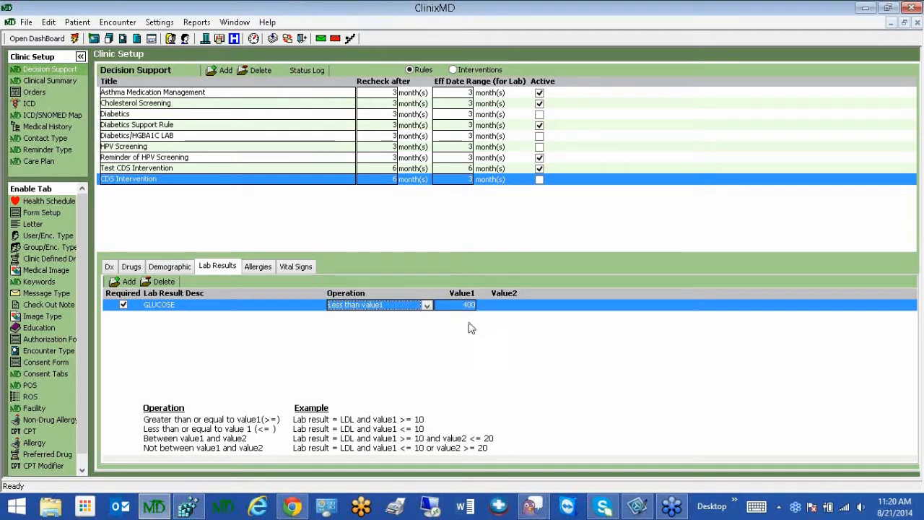
pyautogui.click(427, 306)
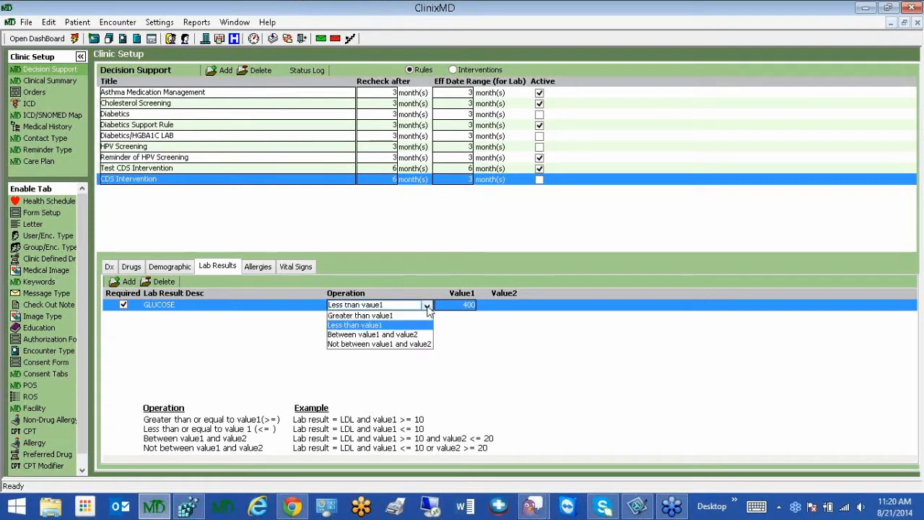
pyautogui.click(351, 335)
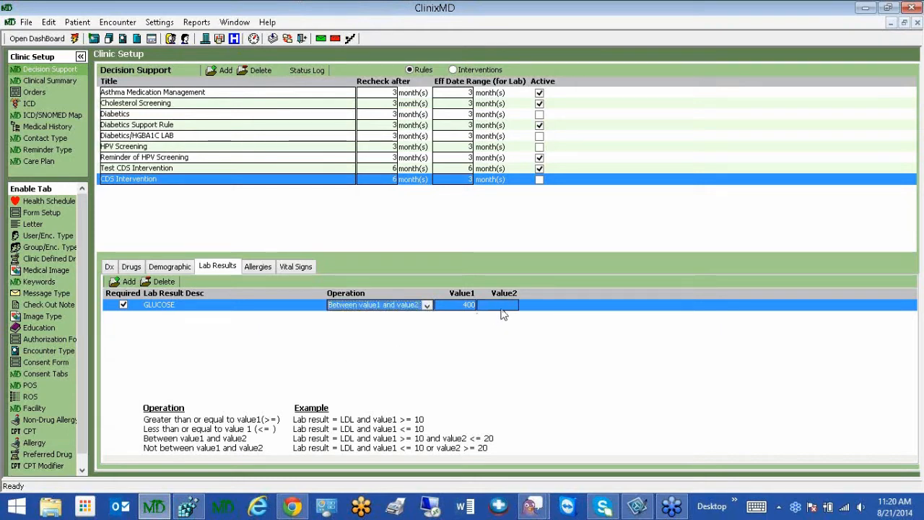
pyautogui.click(501, 305)
pyautogui.click(427, 306)
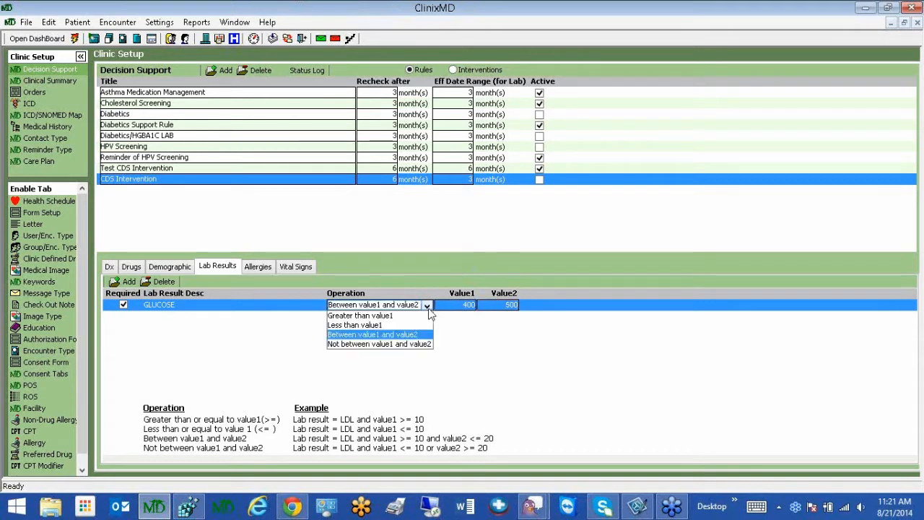
pyautogui.click(363, 345)
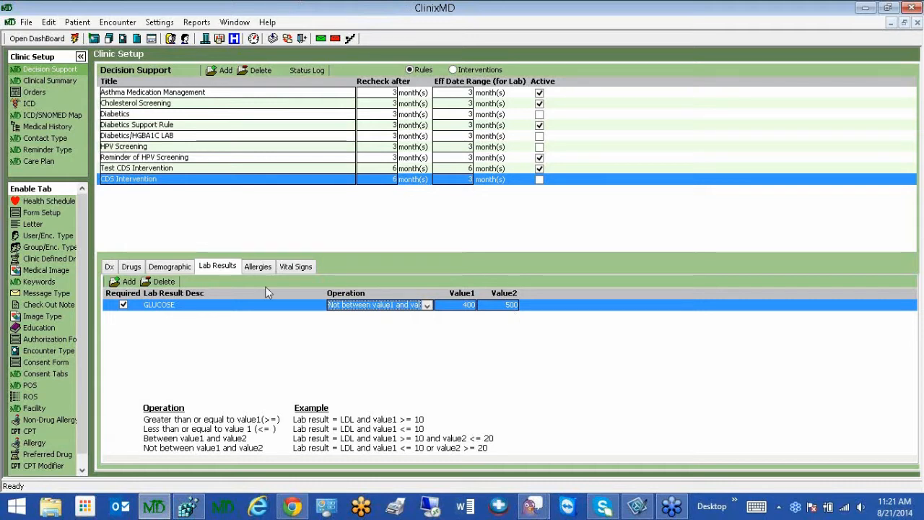
# Step: Search the drug families for "pen" and add penicillins as a required allergy criterion of the rule
pyautogui.click(257, 269)
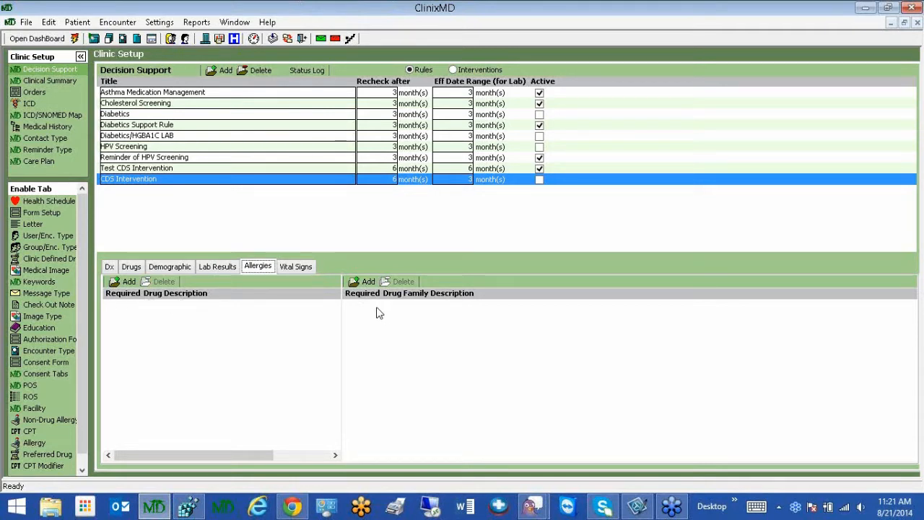
pyautogui.click(368, 284)
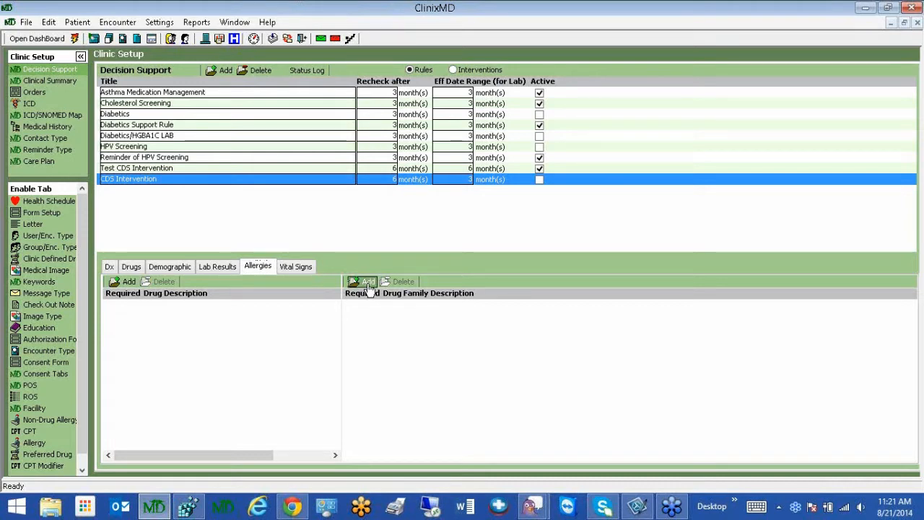
pyautogui.click(369, 284)
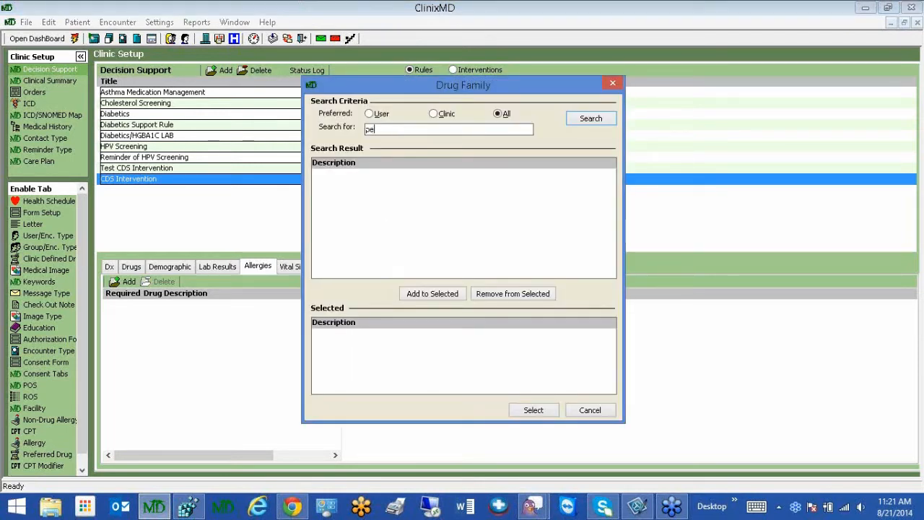
pyautogui.press('Return')
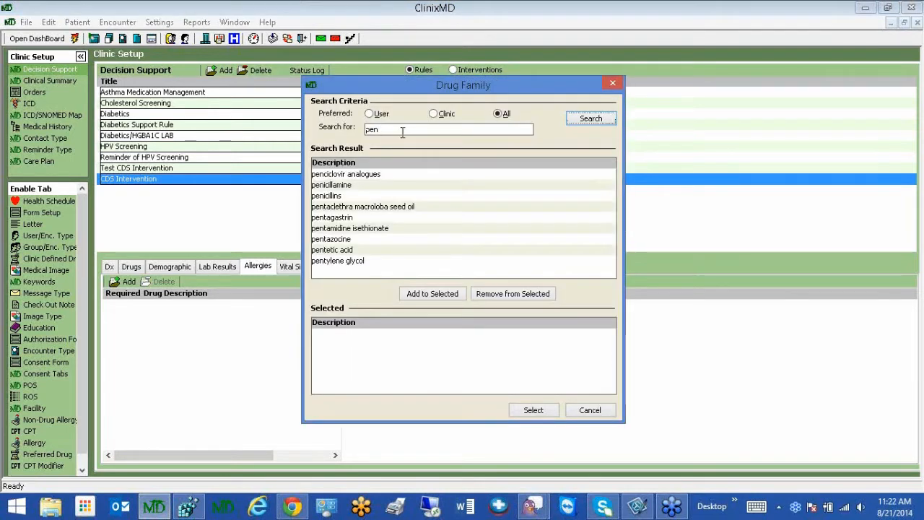
pyautogui.doubleClick(331, 196)
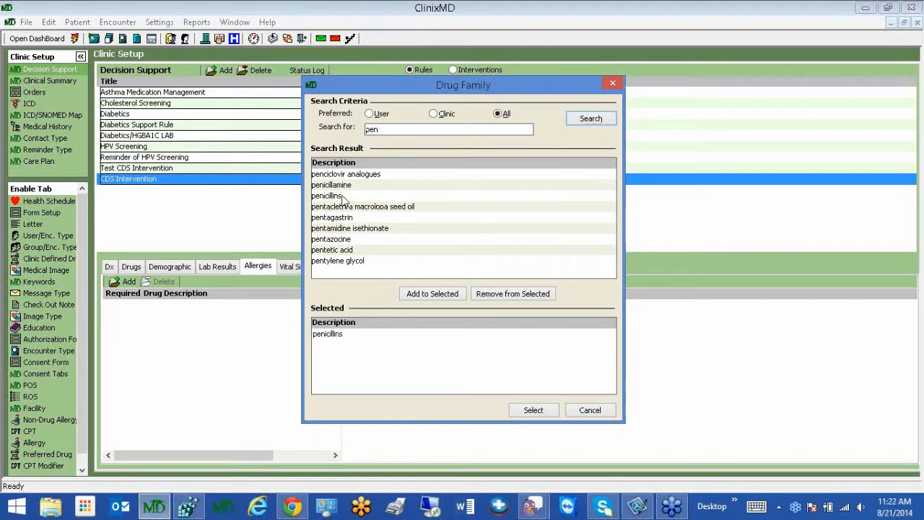
pyautogui.click(533, 410)
# Step: Search the drug allergies for "bactrim" and add its sulfamethoxazole allergen as a required criterion
pyautogui.click(123, 281)
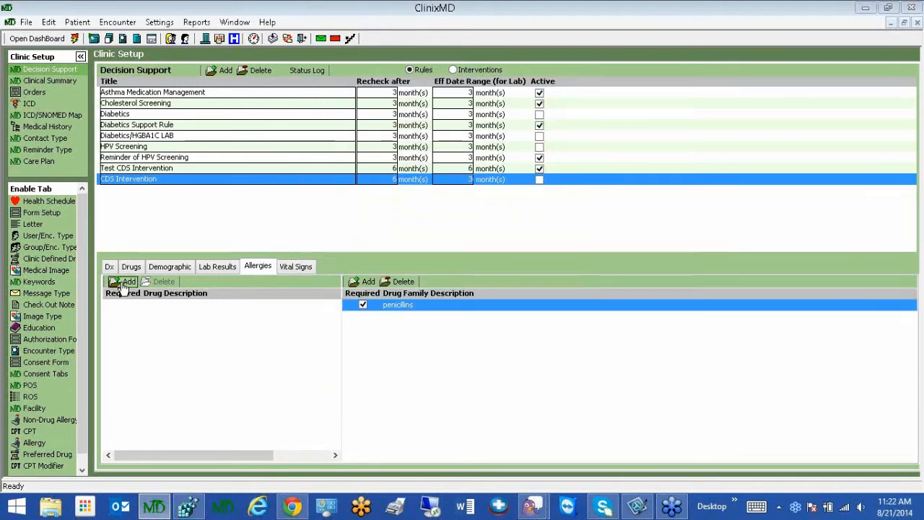
pyautogui.write('bactrim')
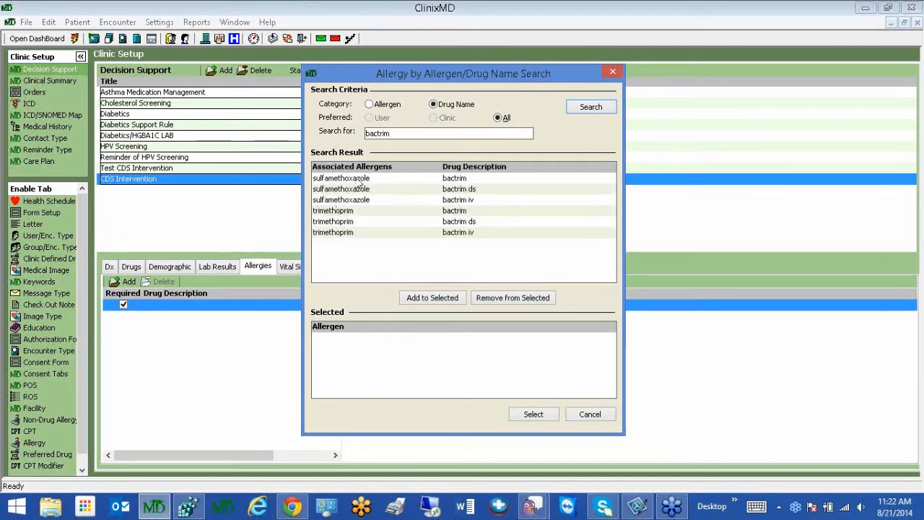
pyautogui.doubleClick(346, 181)
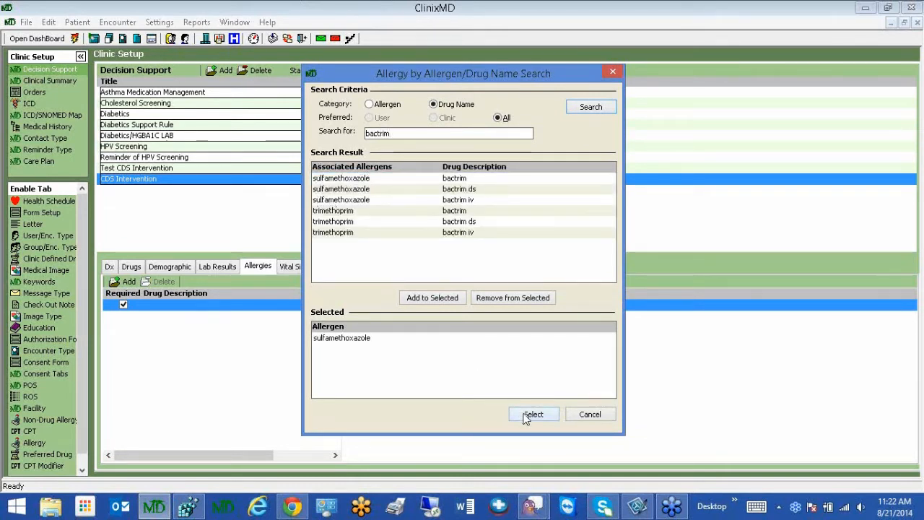
pyautogui.click(524, 415)
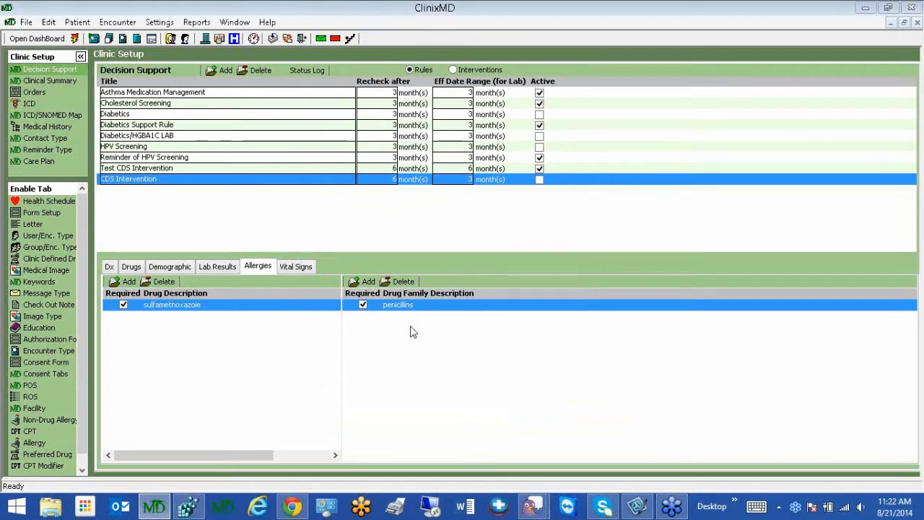
# Step: Add Systolic as a required vital sign criterion for the CDS Intervention rule
pyautogui.click(296, 268)
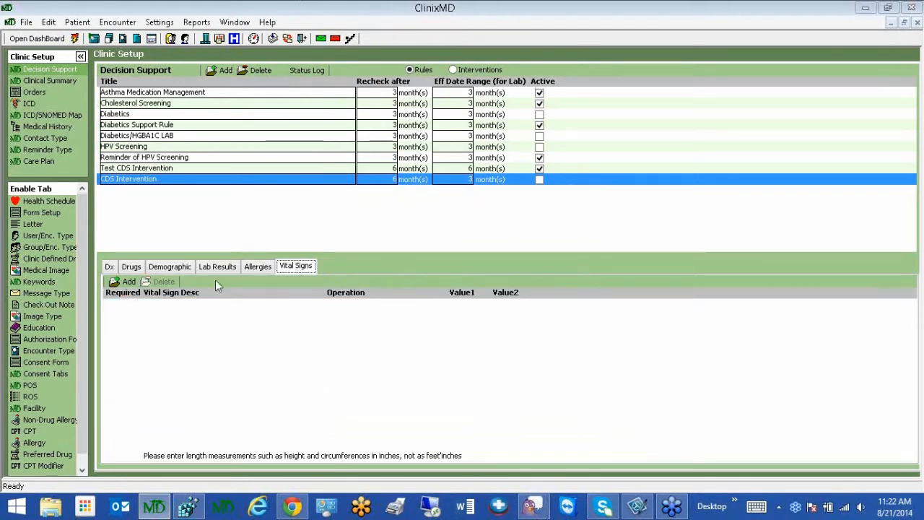
pyautogui.click(129, 283)
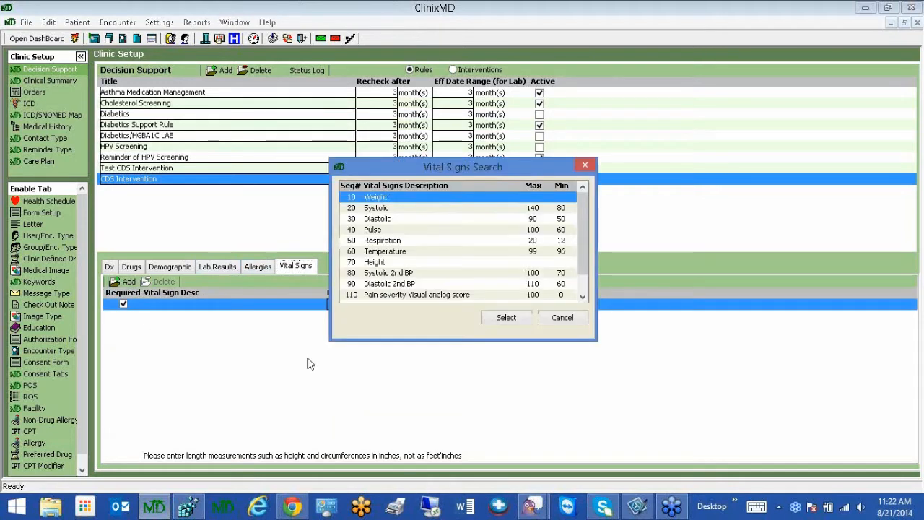
pyautogui.click(371, 209)
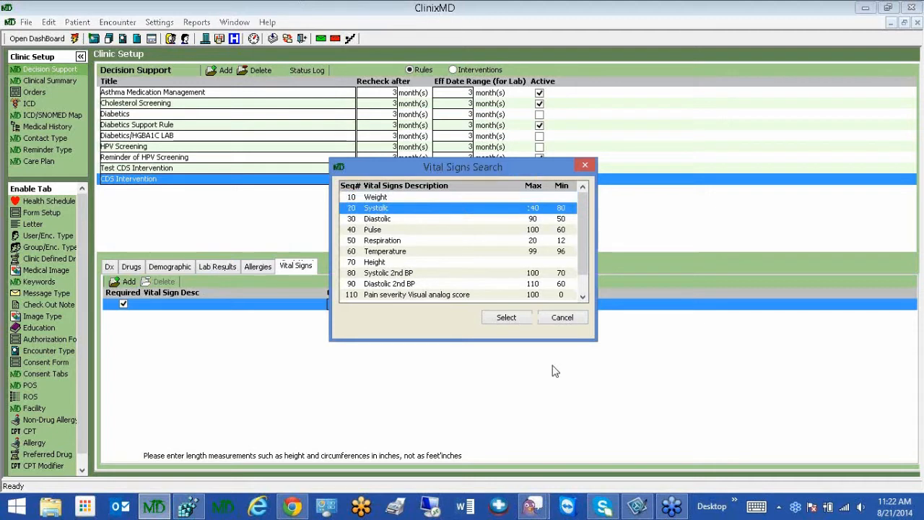
pyautogui.click(508, 319)
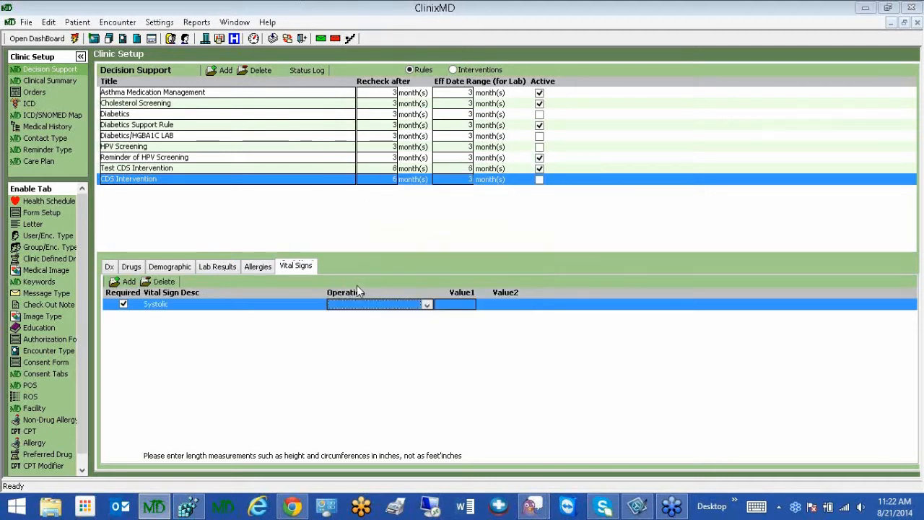
# Step: Set the systolic criterion's operation to Greater than value1, with a value of 130
pyautogui.click(427, 304)
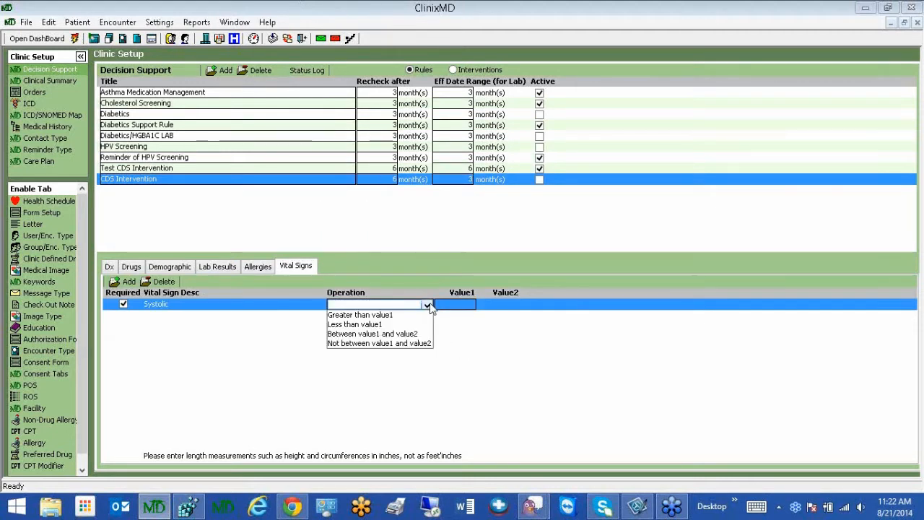
pyautogui.click(352, 316)
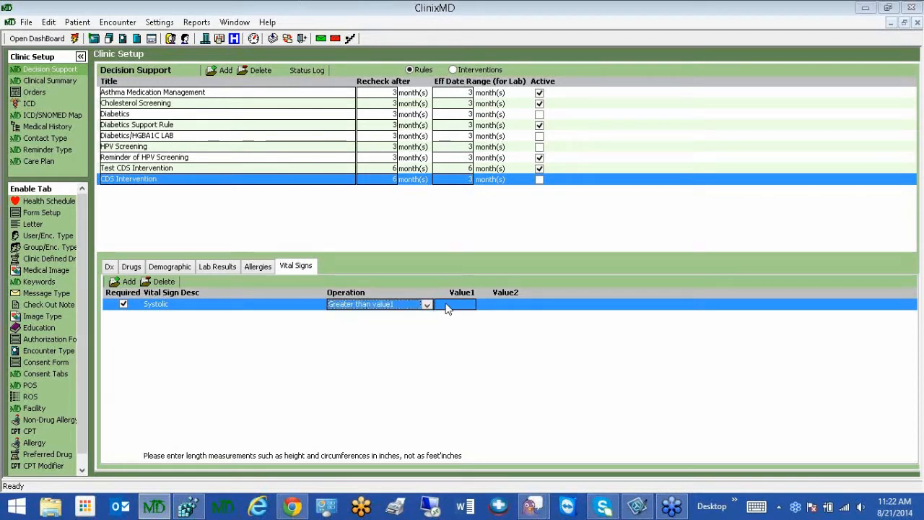
pyautogui.click(448, 307)
# Step: Change the systolic criterion's operation to Less than value1, with a value of 140
pyautogui.click(427, 304)
pyautogui.click(372, 324)
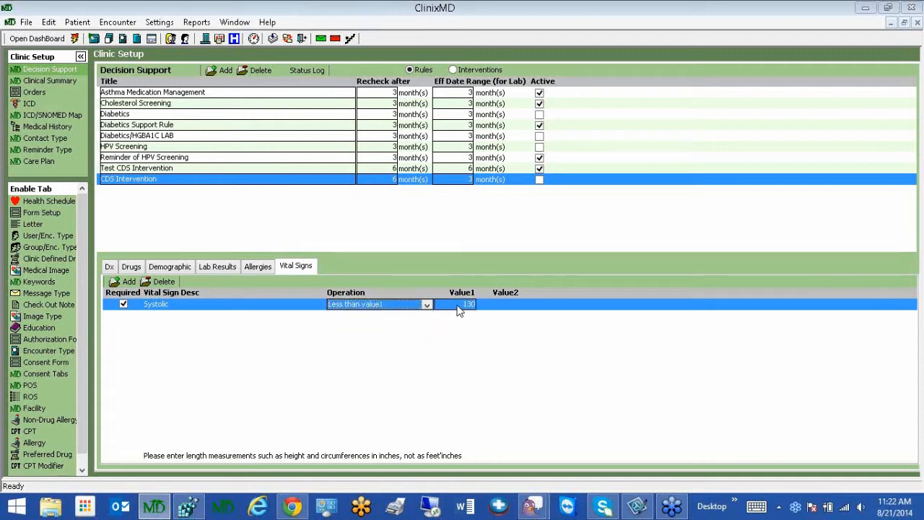
pyautogui.click(459, 306)
pyautogui.write('1')
# Step: Change the systolic criterion's operation to Between value1 and value2, with values of 125 and 145
pyautogui.click(427, 304)
pyautogui.click(381, 336)
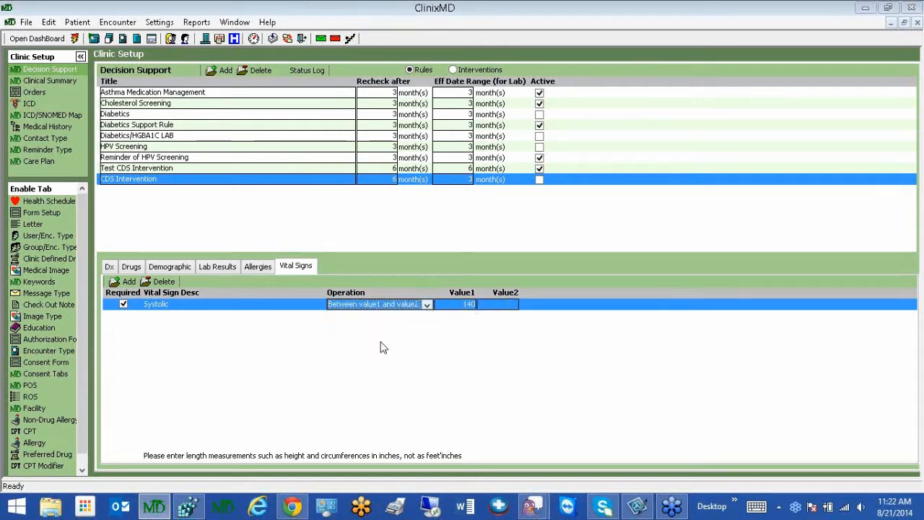
pyautogui.click(460, 309)
pyautogui.write('125')
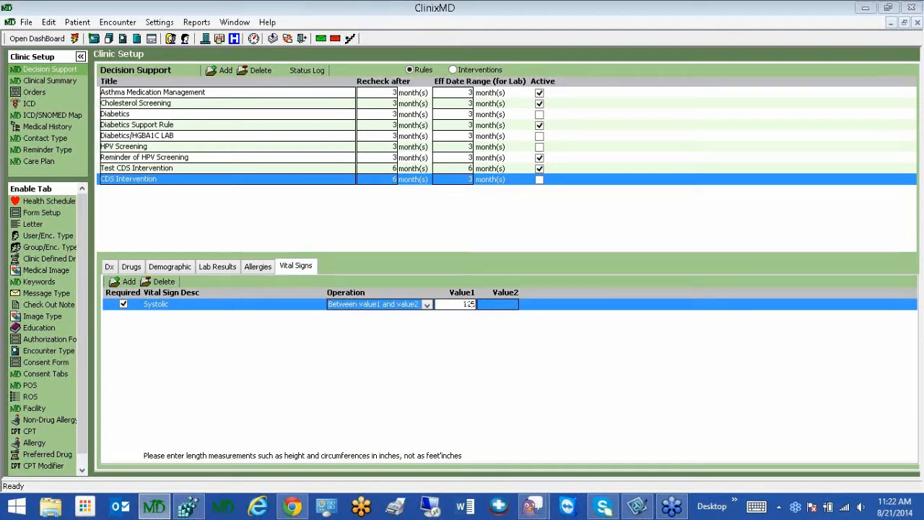
pyautogui.click(503, 305)
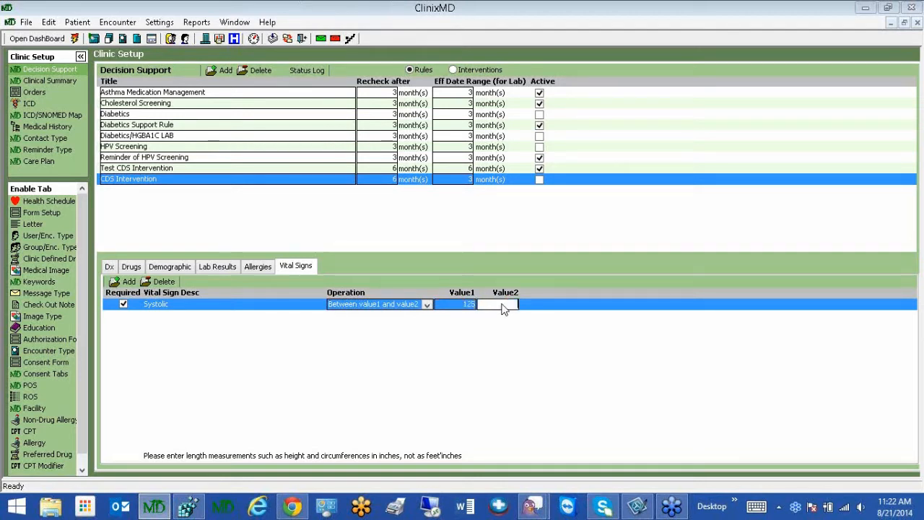
pyautogui.write('145')
# Step: Change the systolic criterion's operation to Not between value1 and value2, with values of 110 and 130
pyautogui.click(427, 304)
pyautogui.click(404, 343)
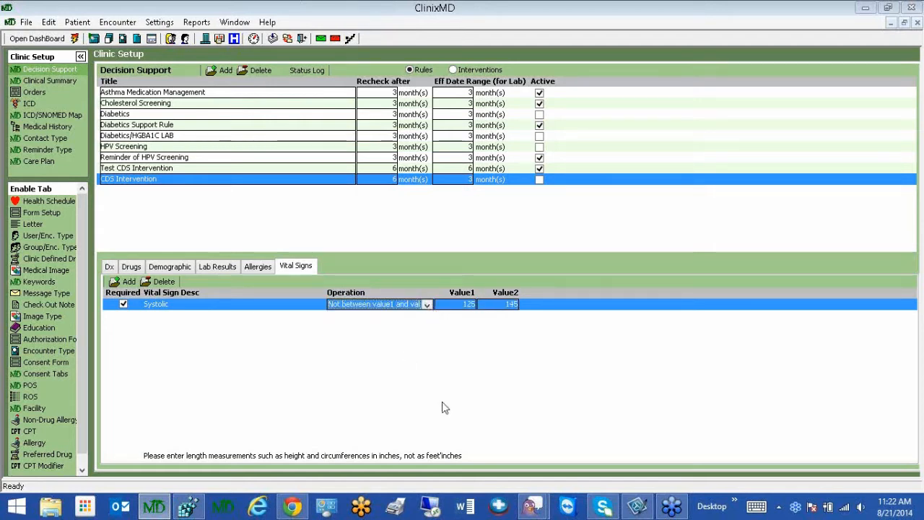
pyautogui.click(463, 305)
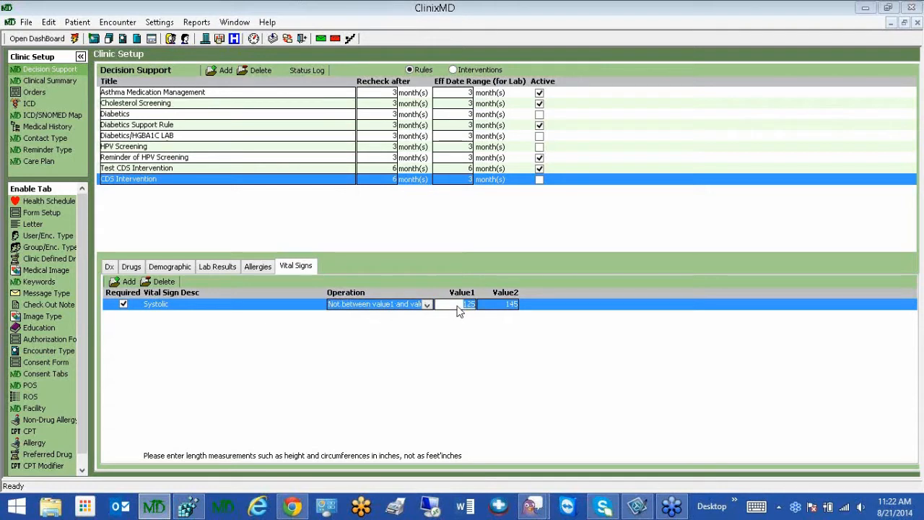
pyautogui.write('110')
pyautogui.click(506, 307)
pyautogui.write('1')
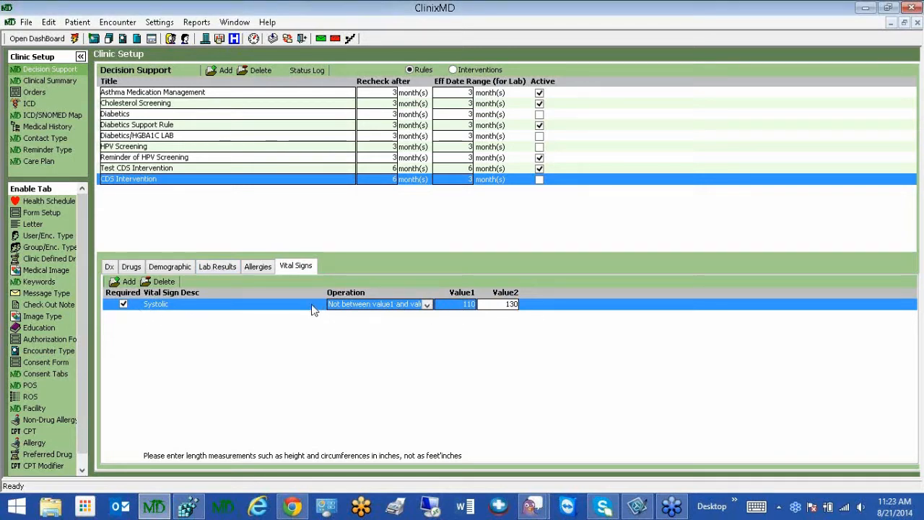
# Step: Add a diagnosis criterion to the CDS Intervention rule by searching ICD codes for 250 and selecting 250.00
pyautogui.click(109, 266)
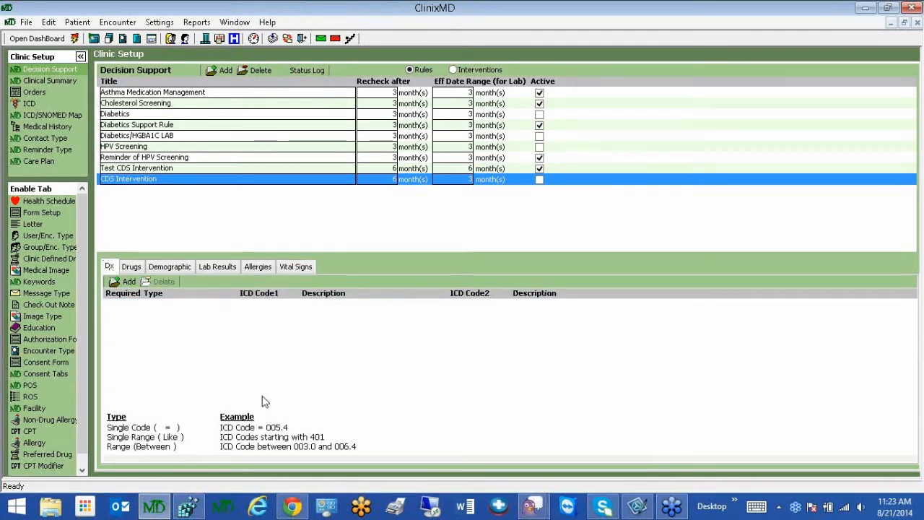
pyautogui.click(129, 283)
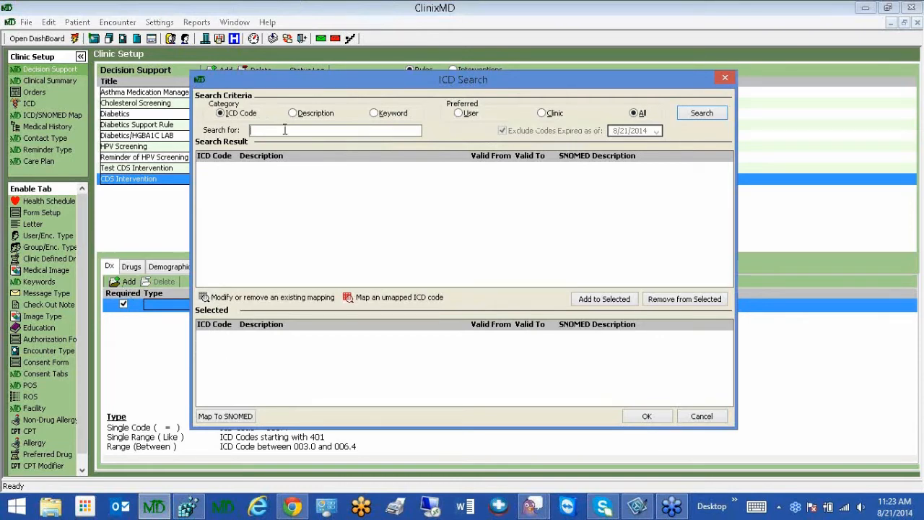
pyautogui.press('Return')
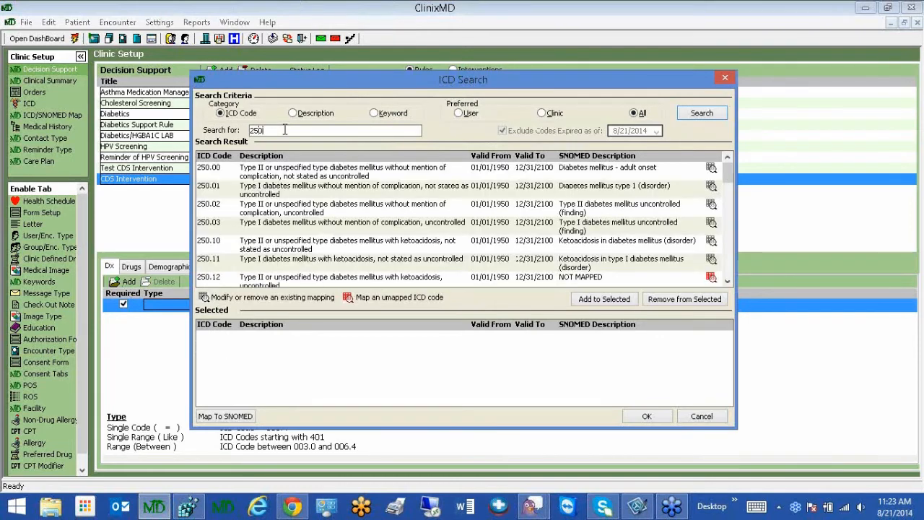
pyautogui.doubleClick(277, 179)
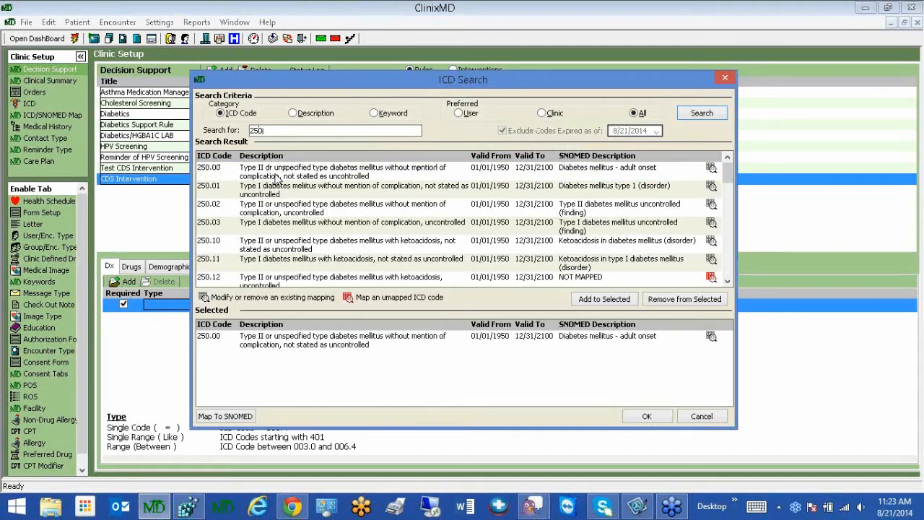
pyautogui.click(647, 418)
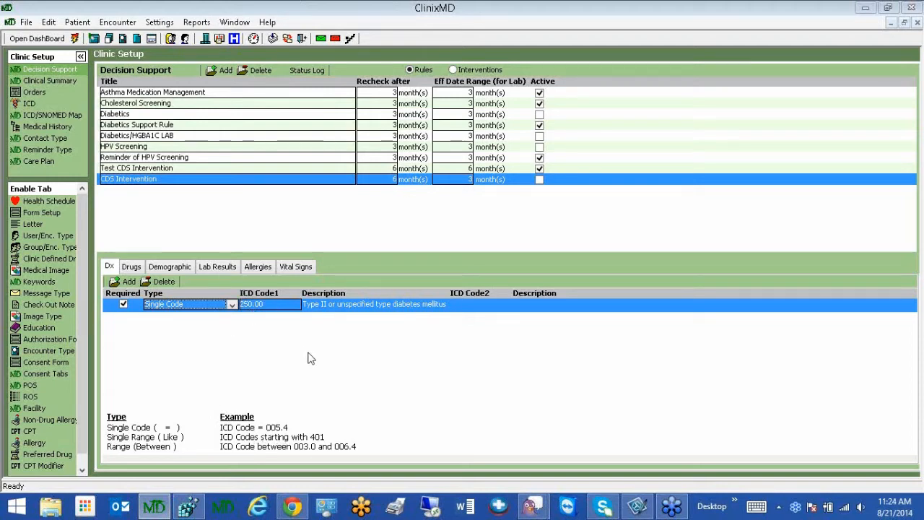
# Step: Change the diagnosis criterion's type to Single Range and shorten its ICD code to 250
pyautogui.click(232, 304)
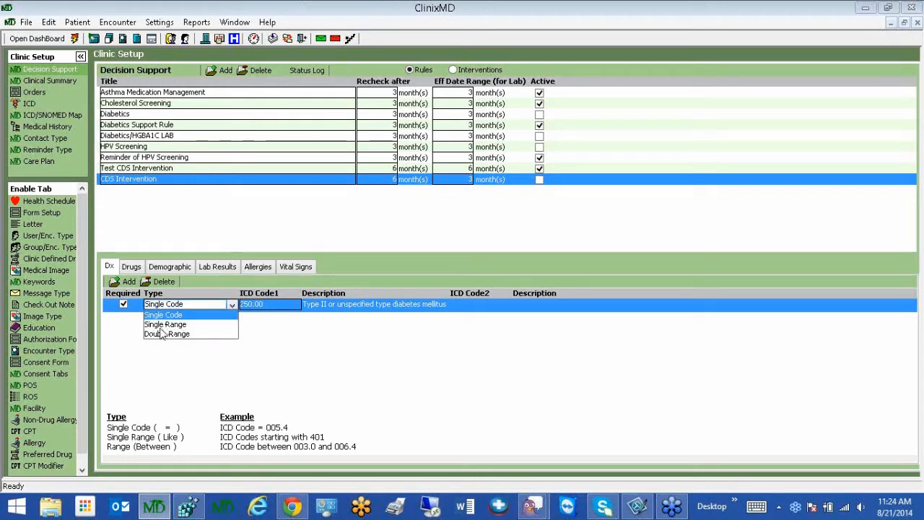
pyautogui.click(164, 324)
pyautogui.click(262, 306)
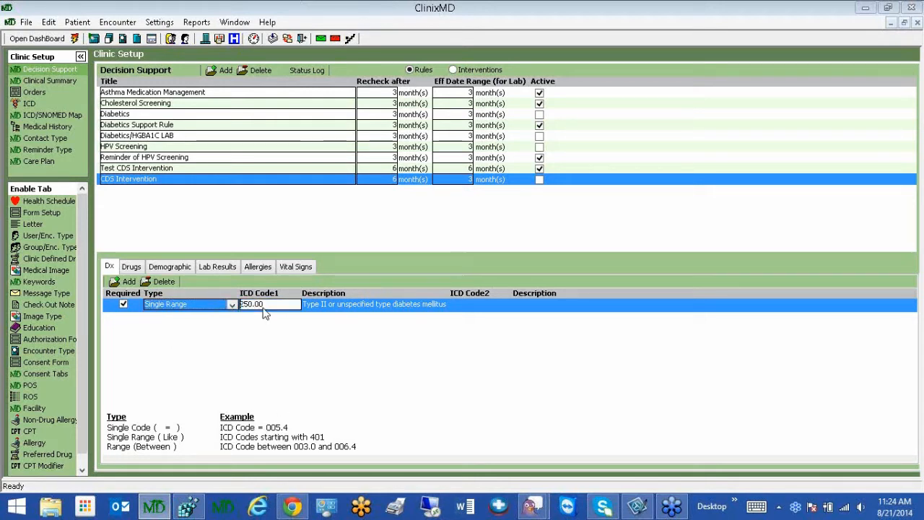
pyautogui.write('.')
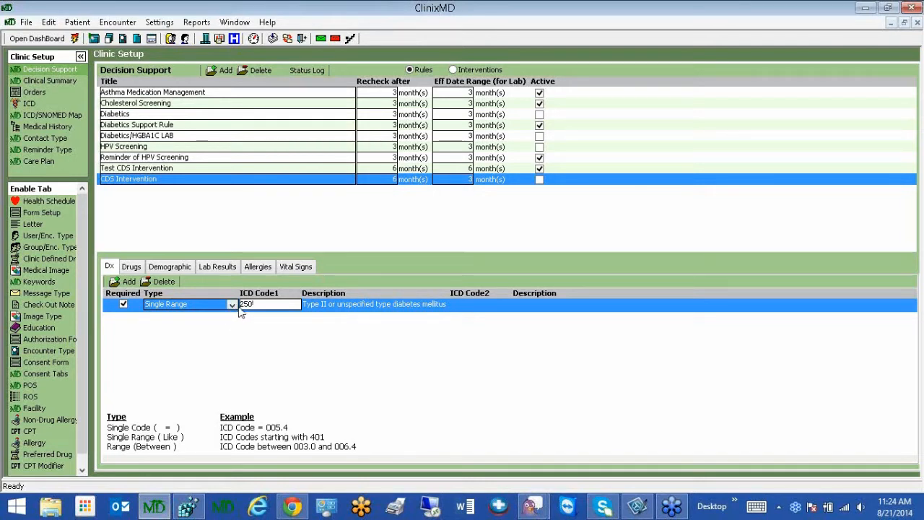
# Step: Change the diagnosis criterion's type to Double Range, choosing 249.00 as the second ICD code and shortening it to 249
pyautogui.click(231, 305)
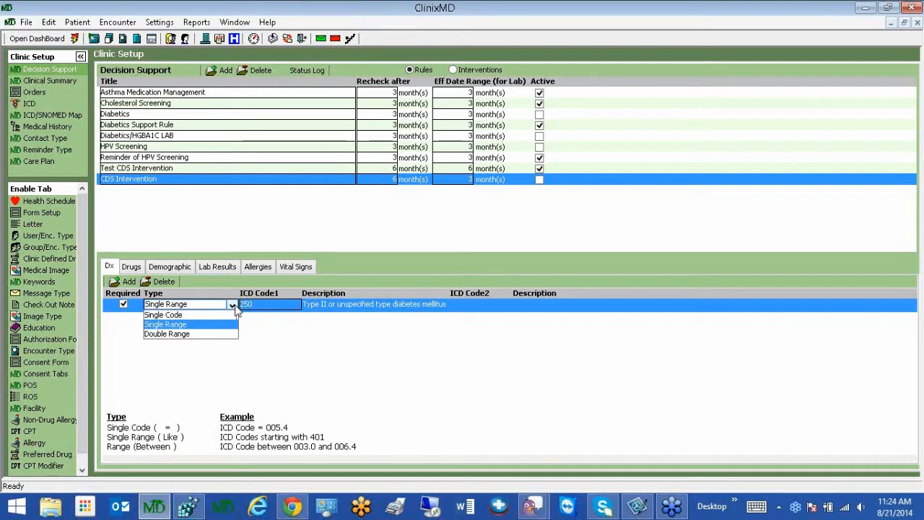
pyautogui.click(149, 336)
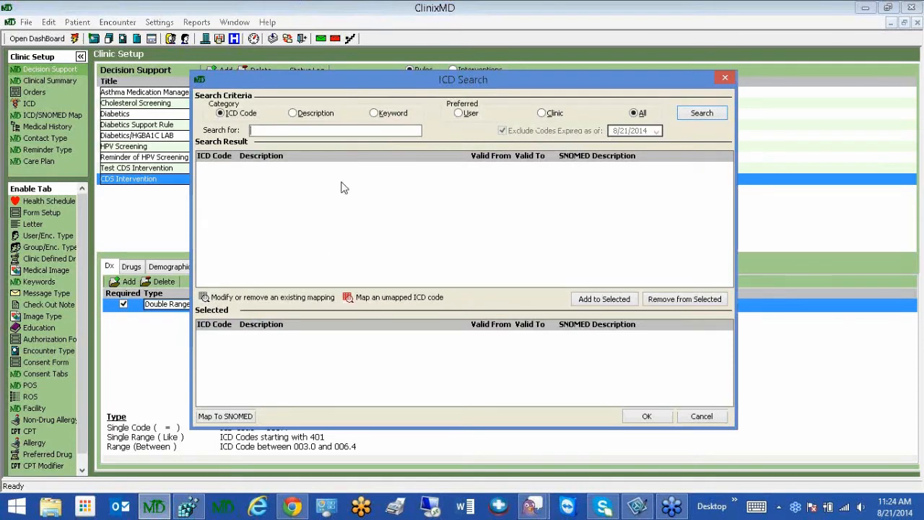
pyautogui.write('249')
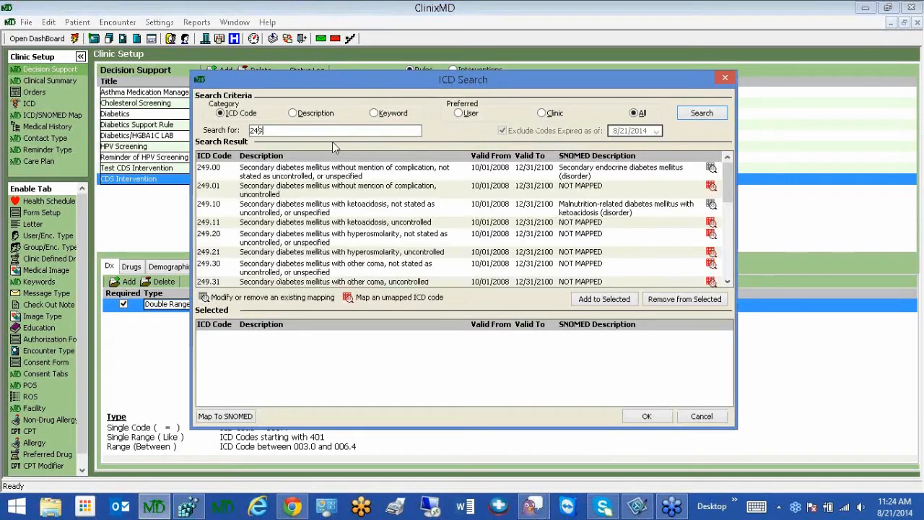
pyautogui.doubleClick(361, 181)
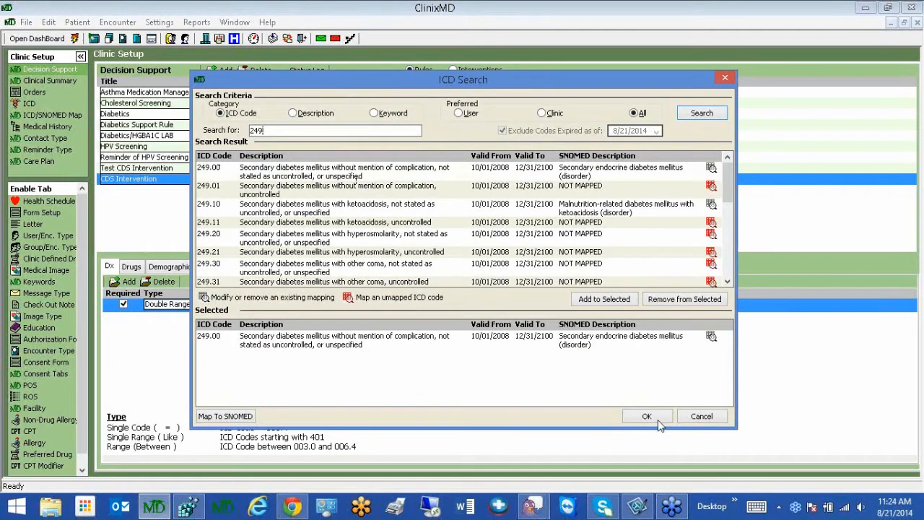
pyautogui.click(647, 417)
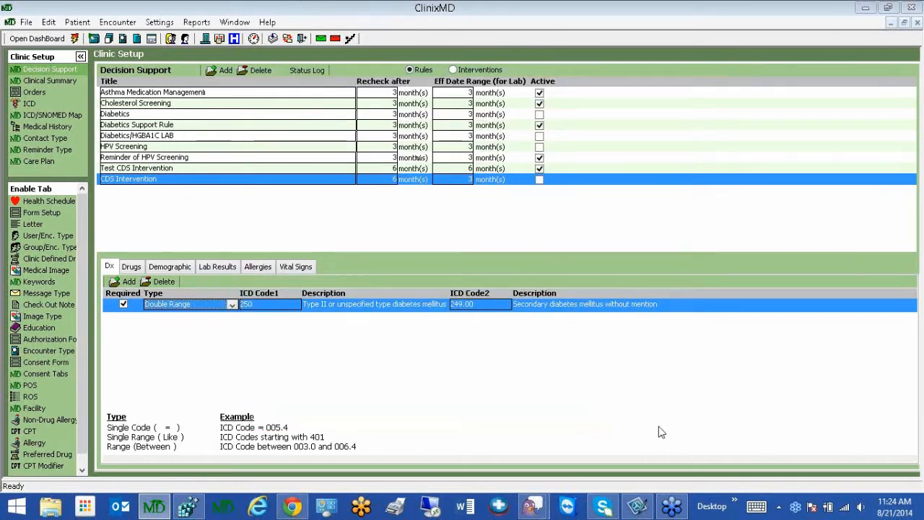
pyautogui.click(480, 309)
pyautogui.press('BackSpace')
pyautogui.press('BackSpace')
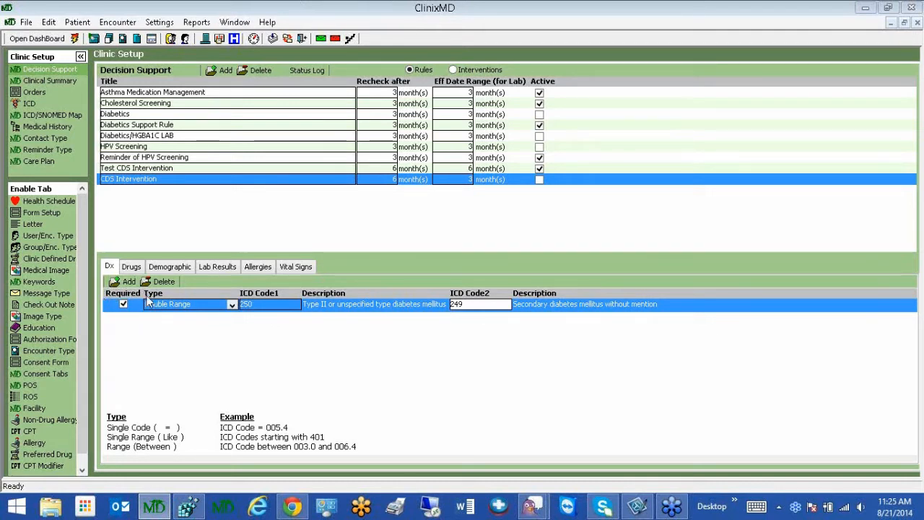
# Step: Set the diagnosis criterion's type to Single Code and make it not required
pyautogui.click(231, 305)
pyautogui.click(184, 315)
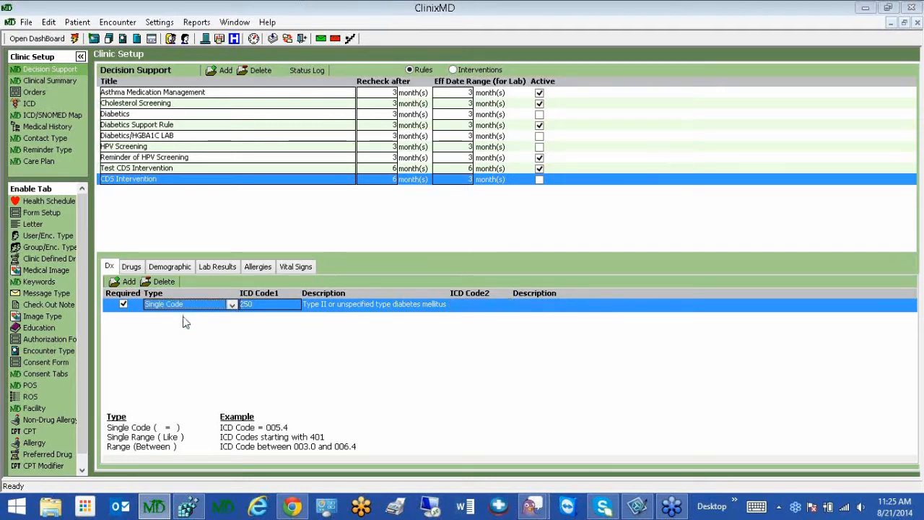
pyautogui.click(261, 307)
pyautogui.click(123, 304)
# Step: Add a second diagnosis criterion with ICD code 249.00 and make it not required
pyautogui.click(124, 282)
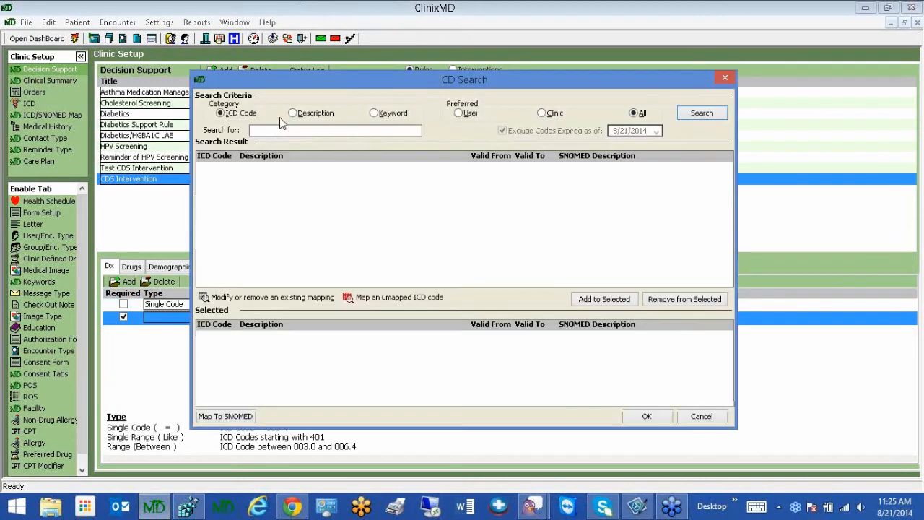
pyautogui.write('249')
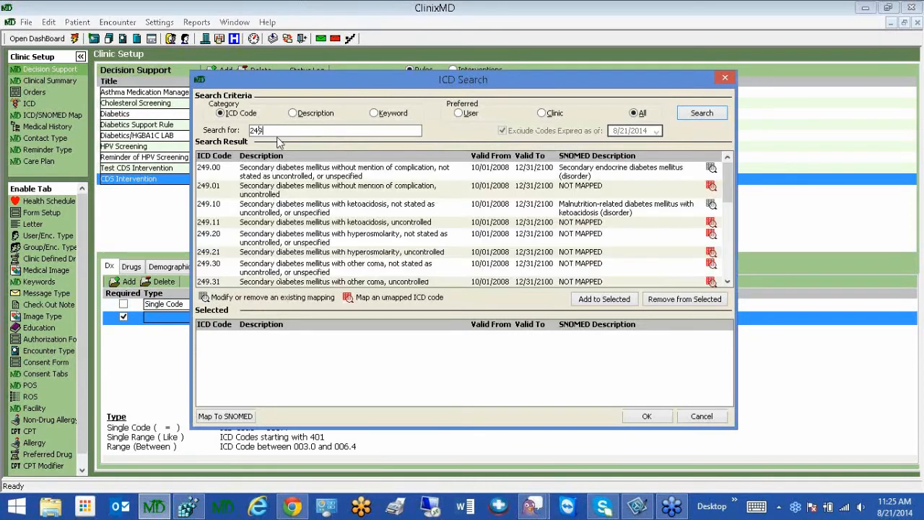
pyautogui.doubleClick(275, 171)
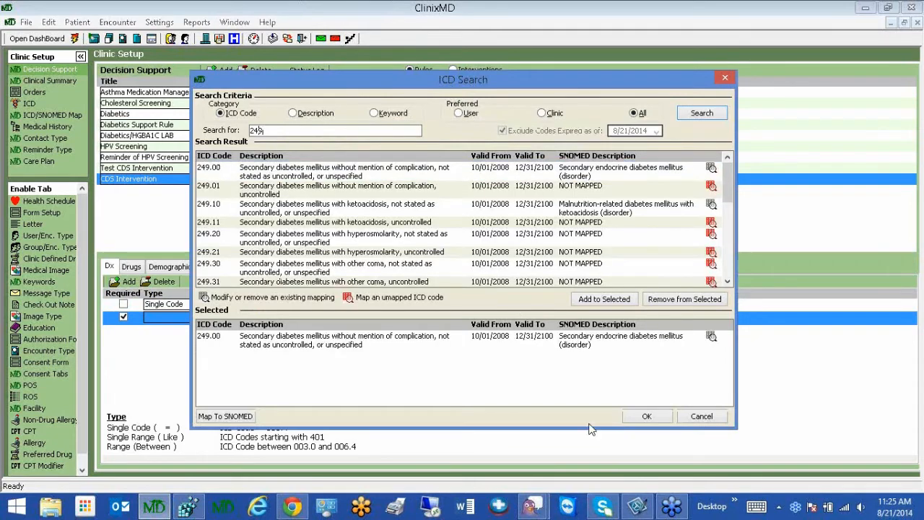
pyautogui.click(645, 416)
pyautogui.click(123, 317)
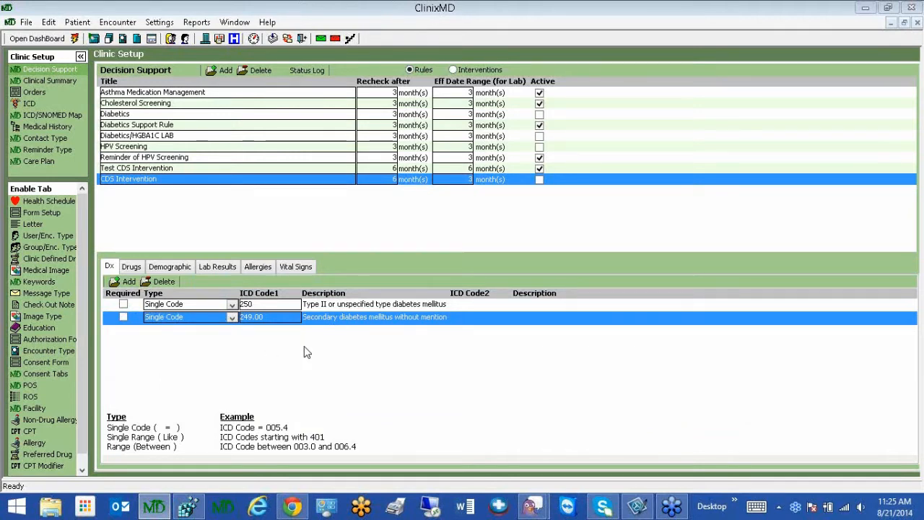
# Step: Mark the diagnosis criterion with ICD code 250 as required
pyautogui.click(249, 304)
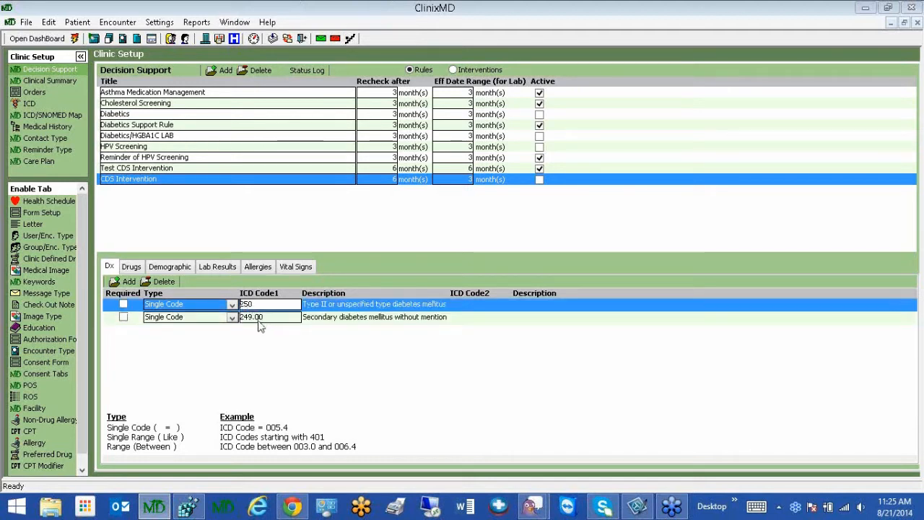
pyautogui.click(259, 322)
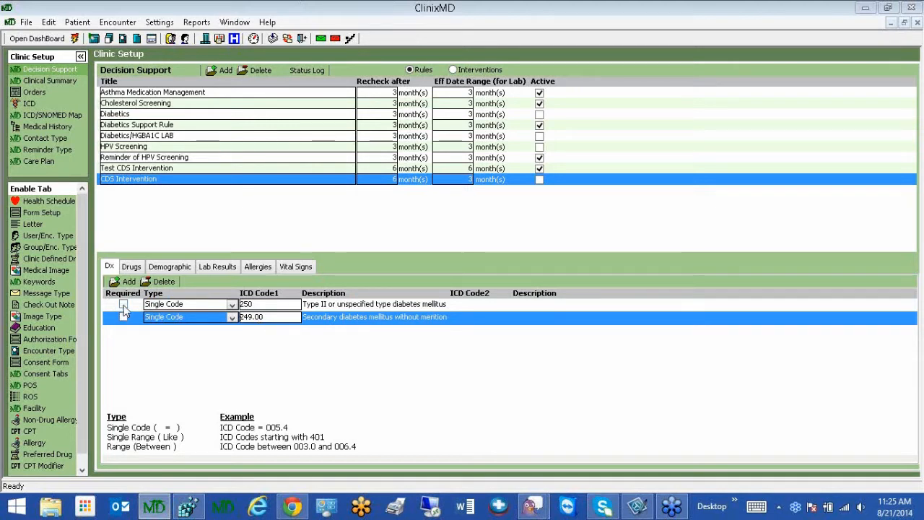
pyautogui.click(122, 307)
pyautogui.click(123, 306)
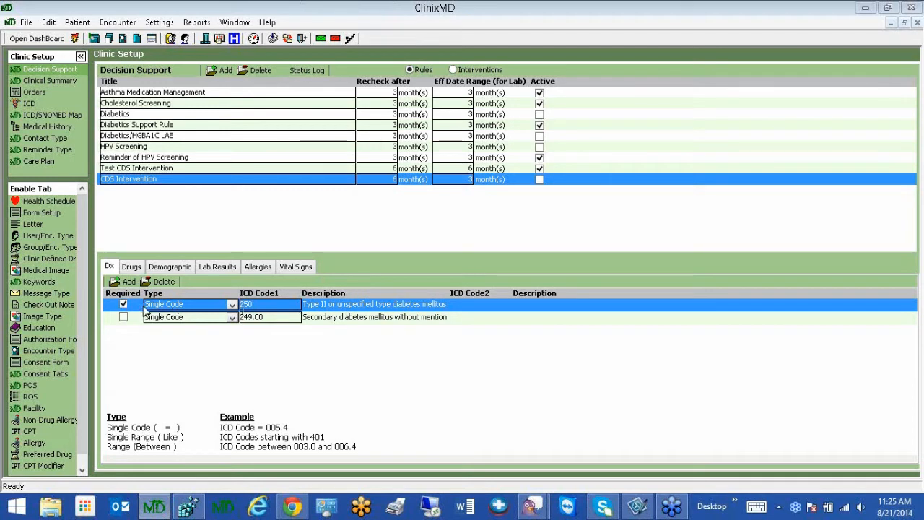
# Step: Review the rule's drug, demographic, lab result, allergy and vital sign criteria
pyautogui.click(132, 269)
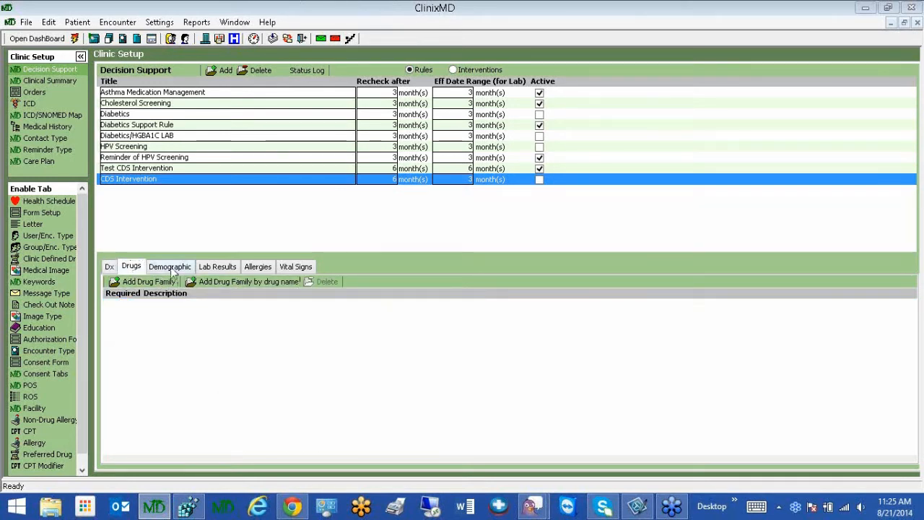
pyautogui.click(171, 266)
pyautogui.click(218, 266)
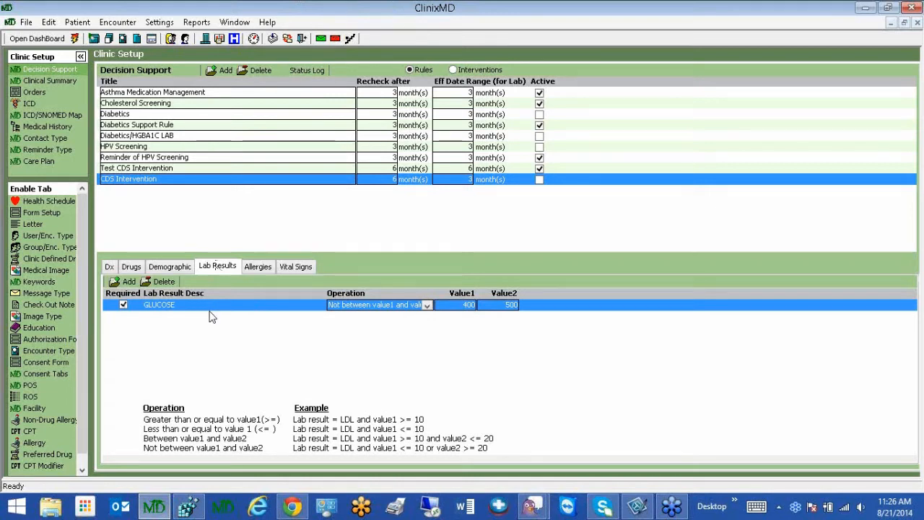
pyautogui.click(259, 269)
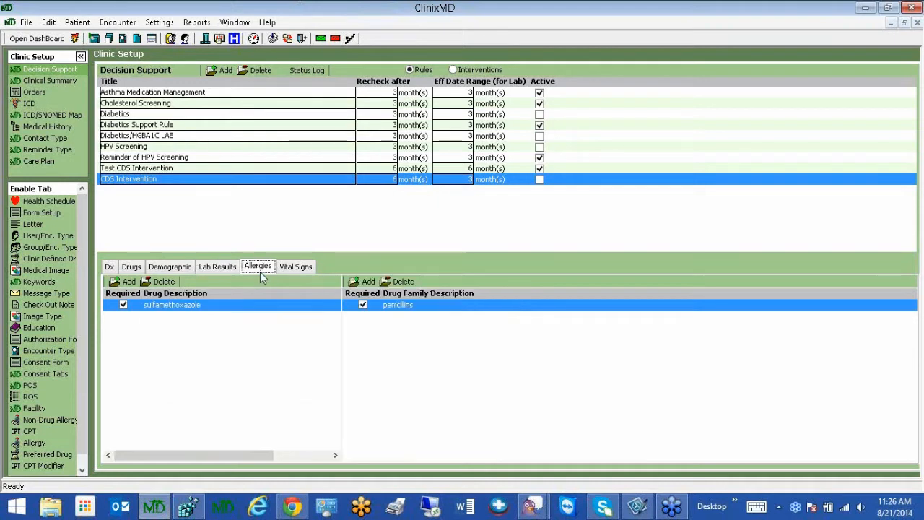
pyautogui.click(300, 268)
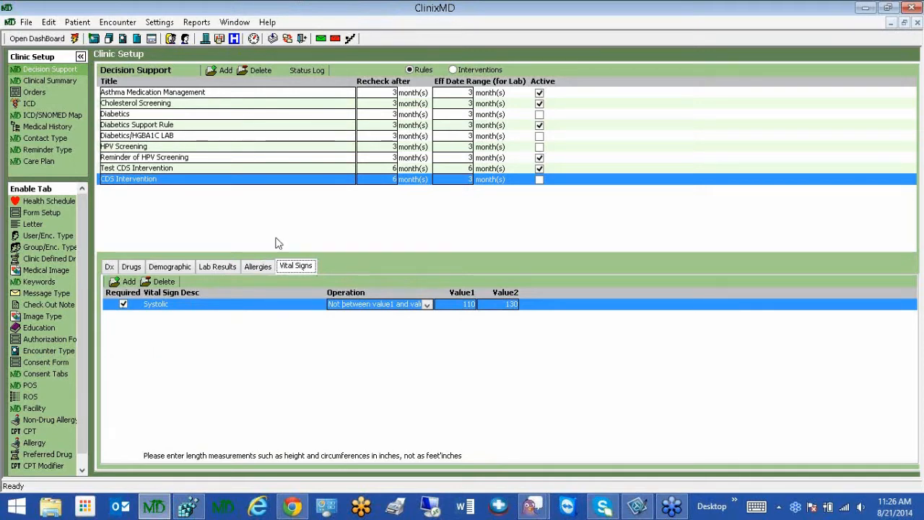
# Step: Look up drug families by drug name for the rule, searching for imitrex and selecting the imitrex 100 mg tablet
pyautogui.click(133, 269)
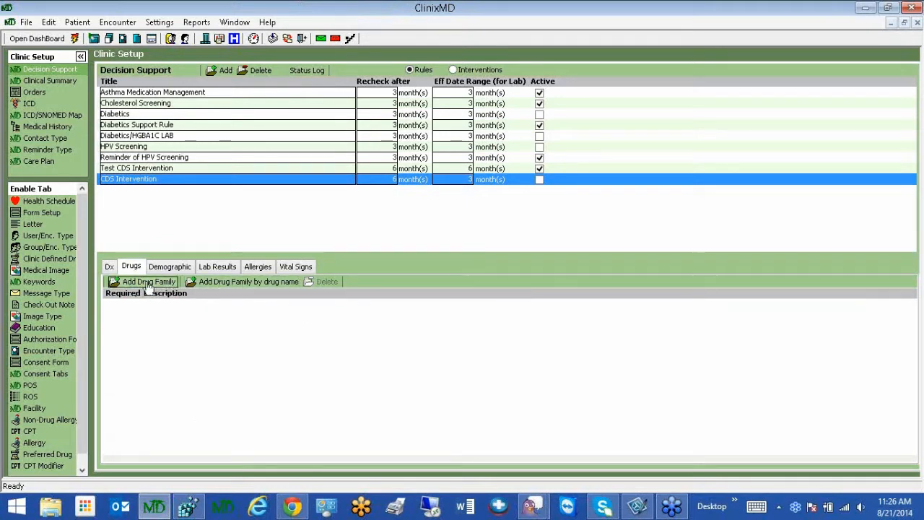
pyautogui.click(248, 285)
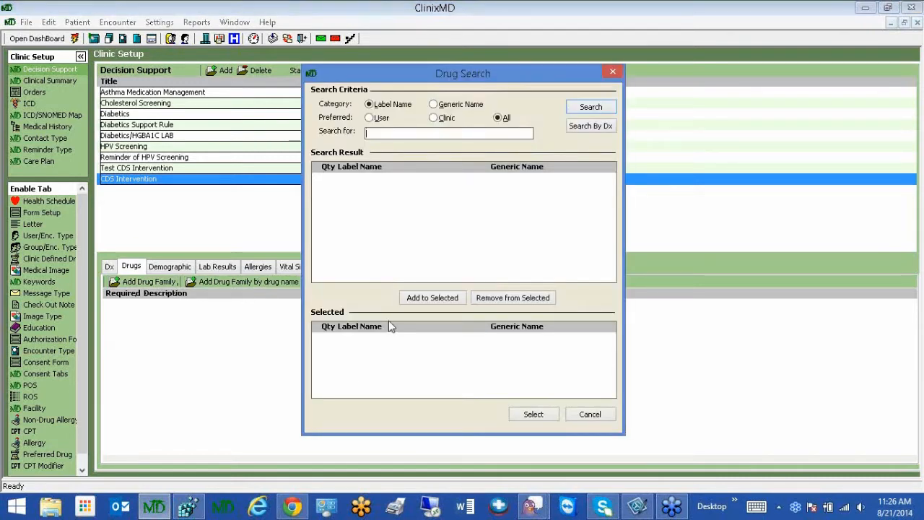
pyautogui.write('imitrex')
pyautogui.press('Return')
pyautogui.doubleClick(400, 180)
pyautogui.click(535, 416)
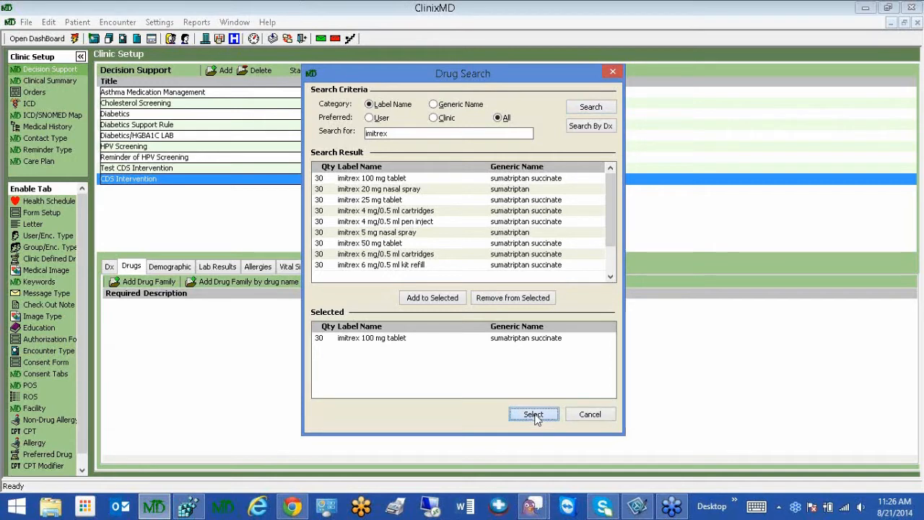
pyautogui.click(535, 416)
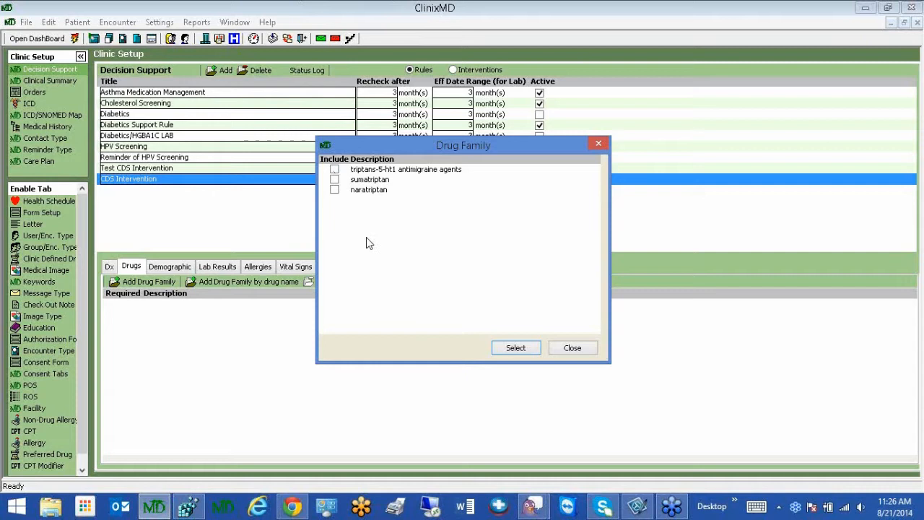
# Step: Add the triptans-5-ht1 antimigraine agents, sumatriptan and naratriptan drug families to the rule's drug criteria
pyautogui.click(334, 169)
pyautogui.click(334, 179)
pyautogui.click(334, 189)
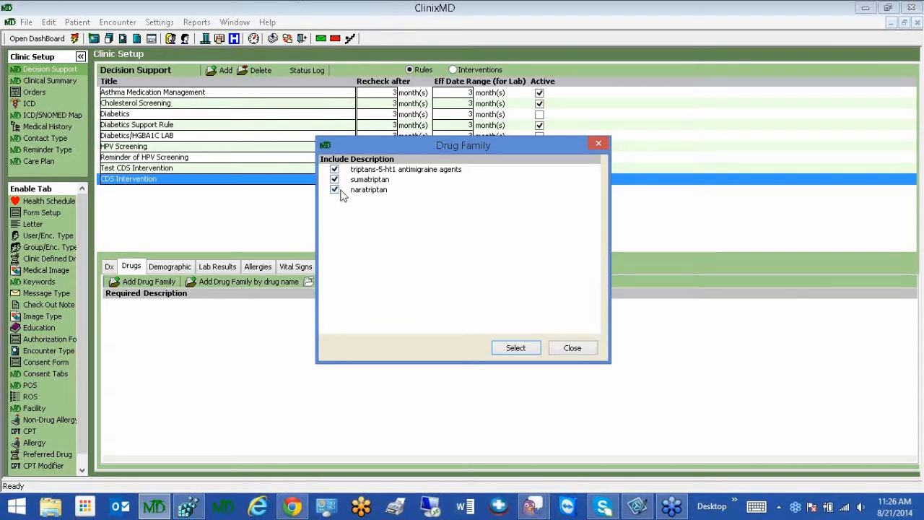
pyautogui.click(528, 345)
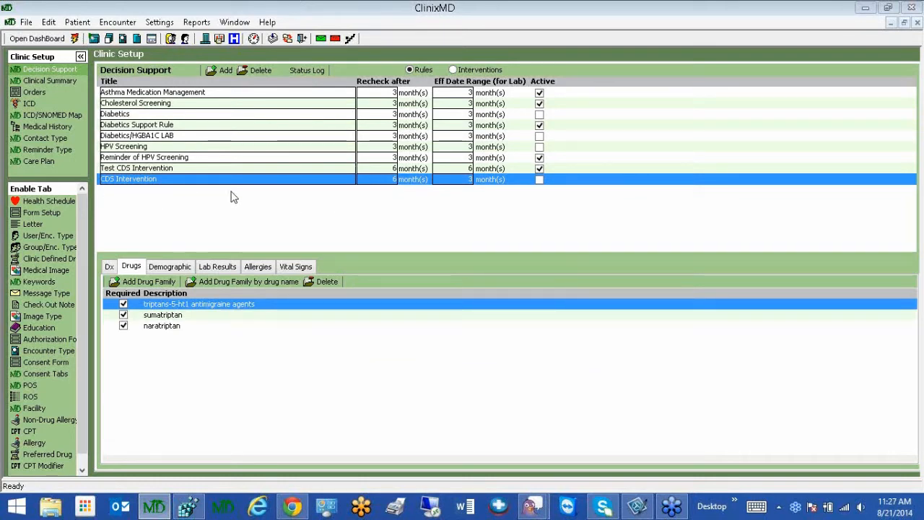
# Step: Enter "Follow up reminder in 6 months." as the rule's intervention instructions and open its education list
pyautogui.click(453, 70)
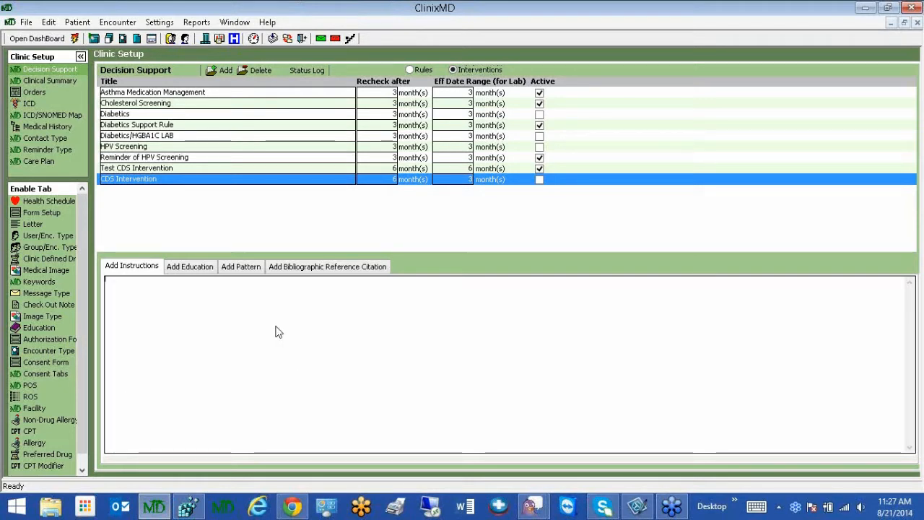
pyautogui.write('Follow up reminder in 6 months.')
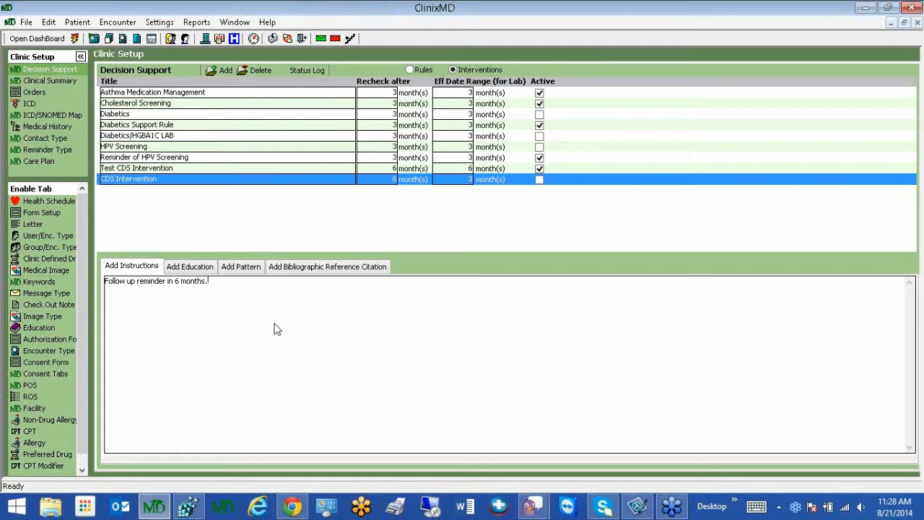
pyautogui.click(181, 268)
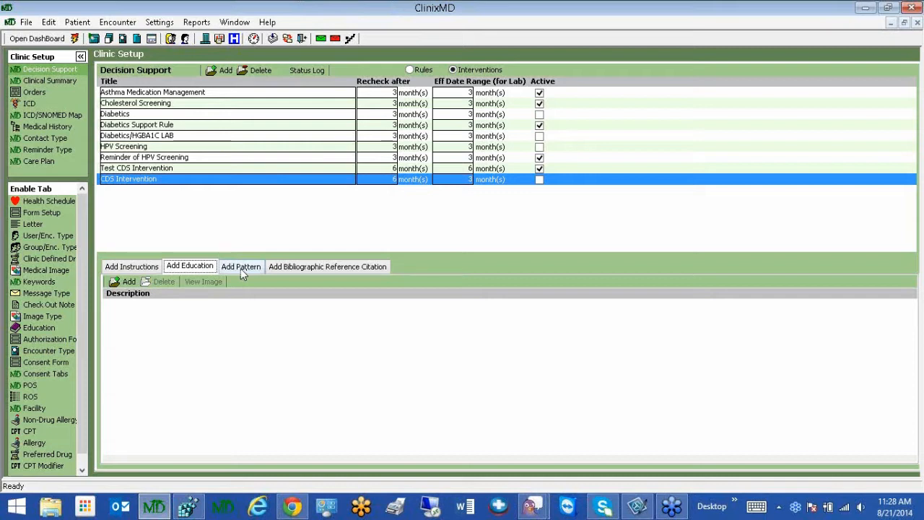
# Step: Review the CDS Intervention's pattern and bibliographic reference citation areas and set the intervention as active
pyautogui.click(242, 272)
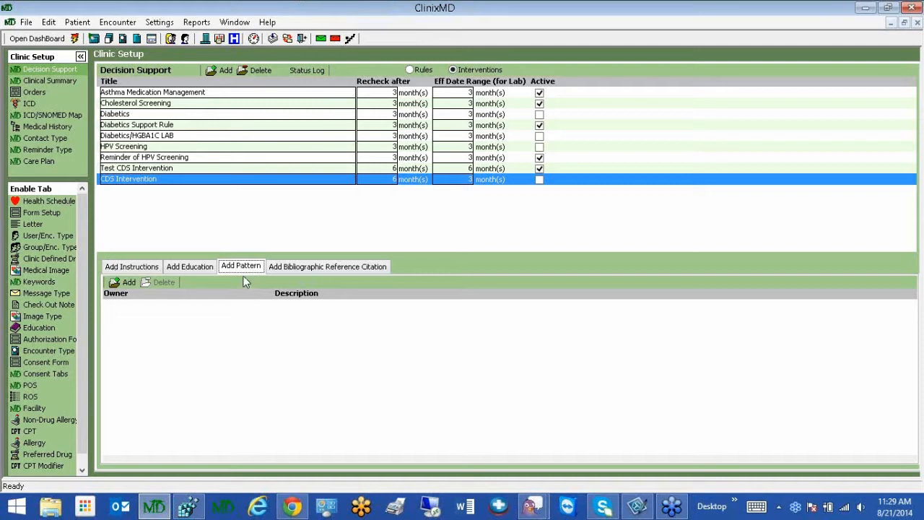
pyautogui.click(287, 271)
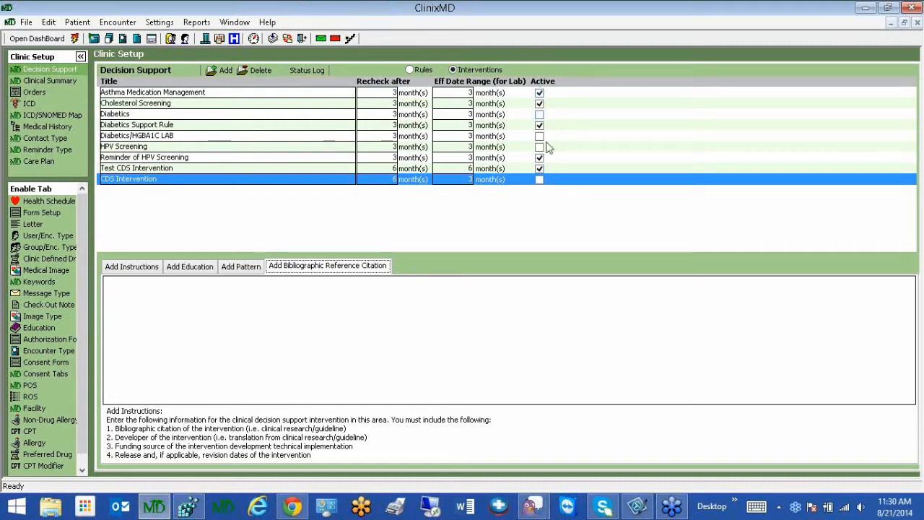
pyautogui.click(541, 181)
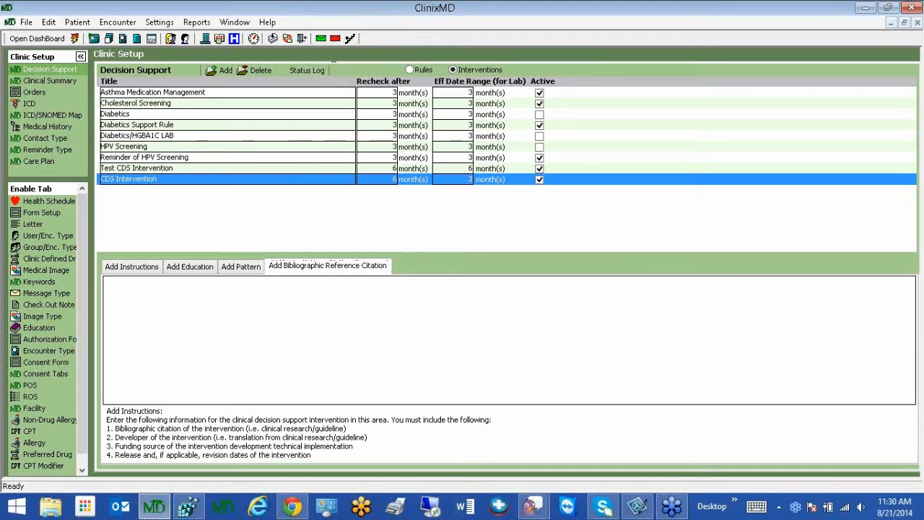
# Step: Check the status change log of CDS Intervention and reload the decision support list
pyautogui.click(302, 72)
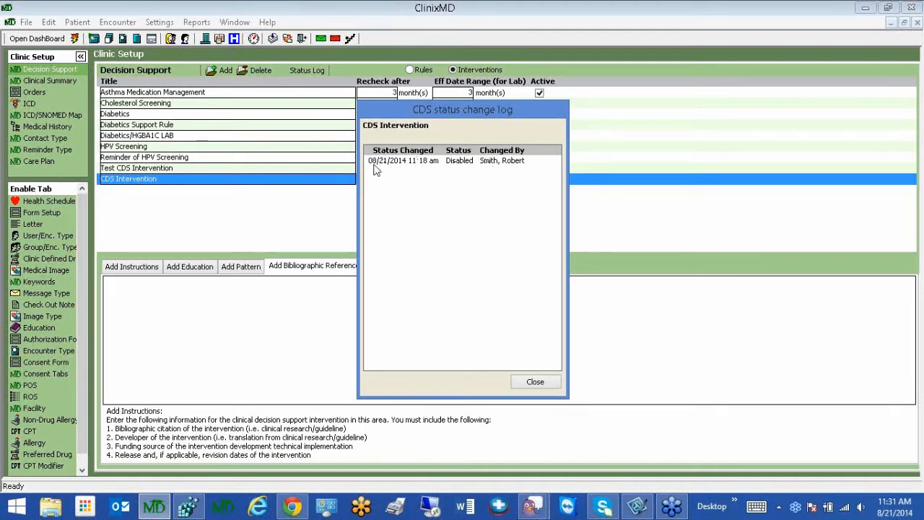
pyautogui.click(553, 388)
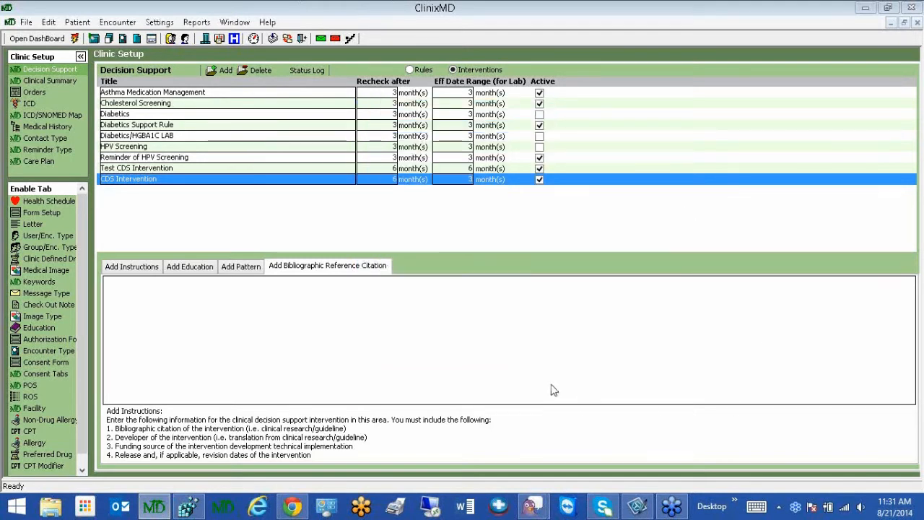
pyautogui.click(289, 41)
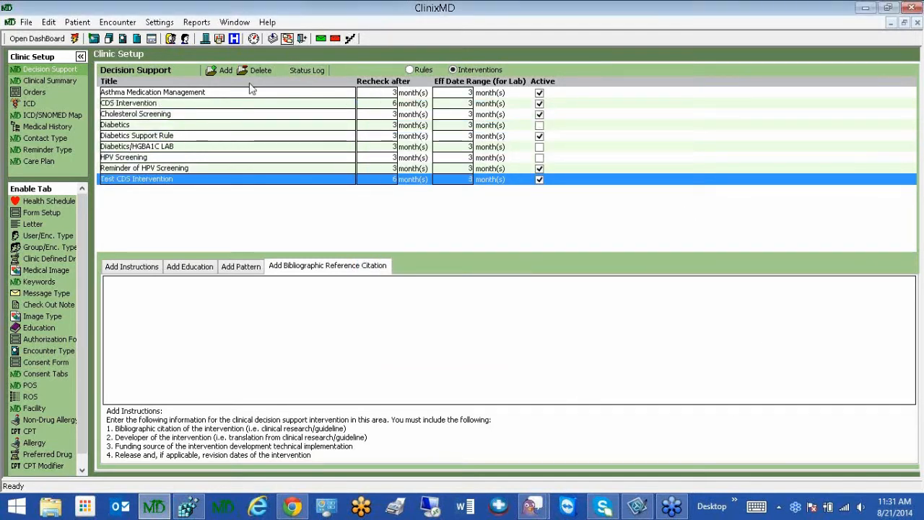
# Step: Check the status change logs of the Asthma Medication Management and Test CDS Intervention rules
pyautogui.click(307, 76)
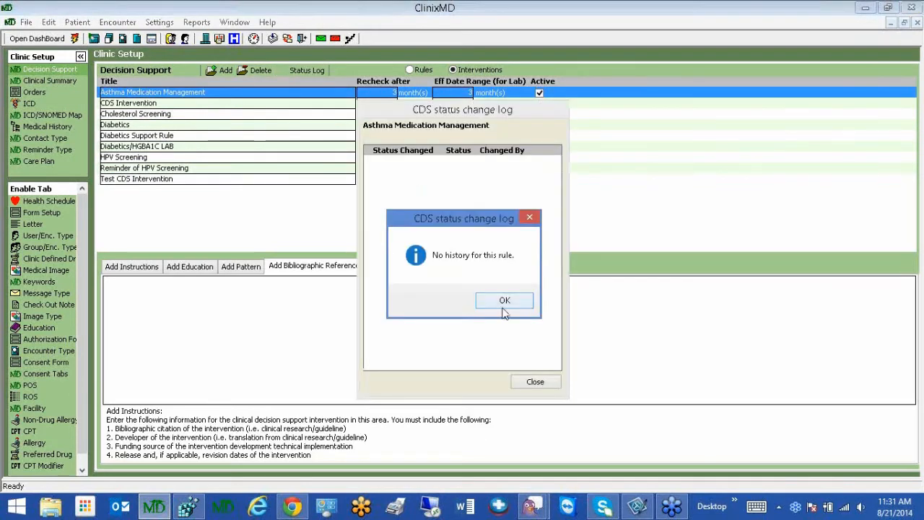
pyautogui.click(504, 302)
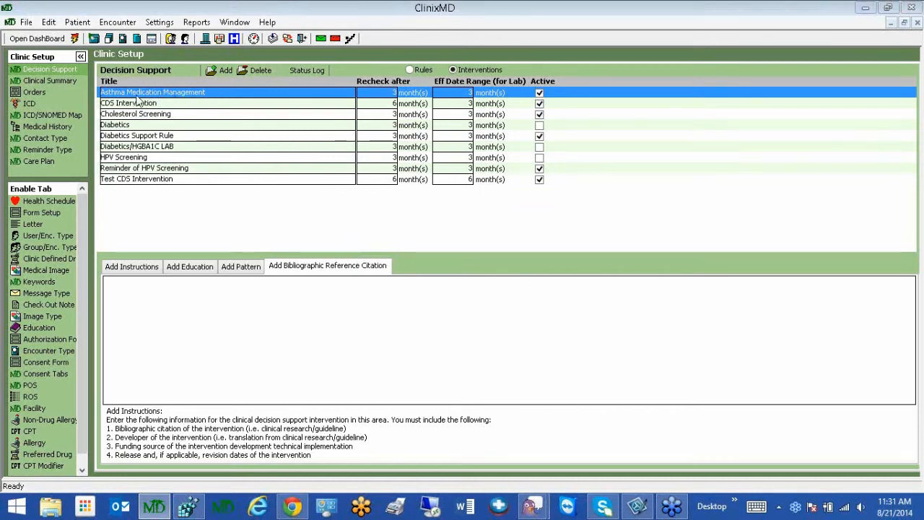
pyautogui.click(308, 72)
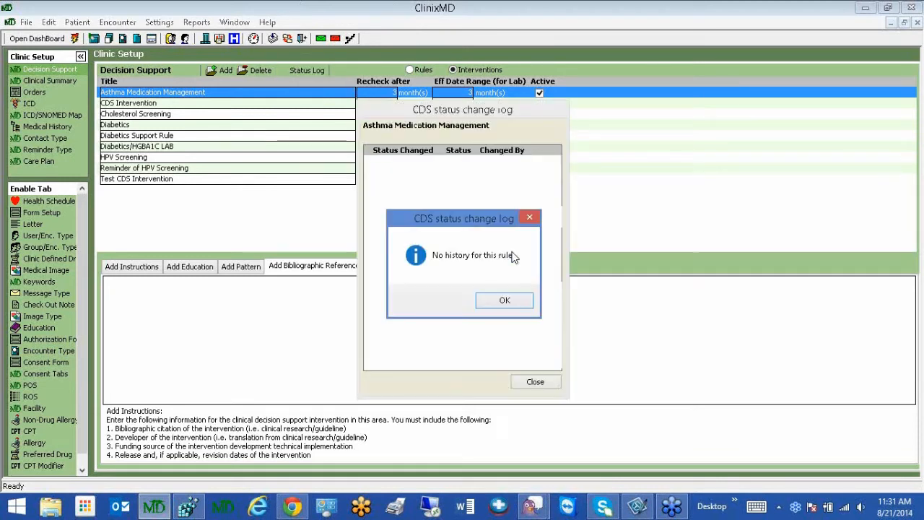
pyautogui.click(501, 302)
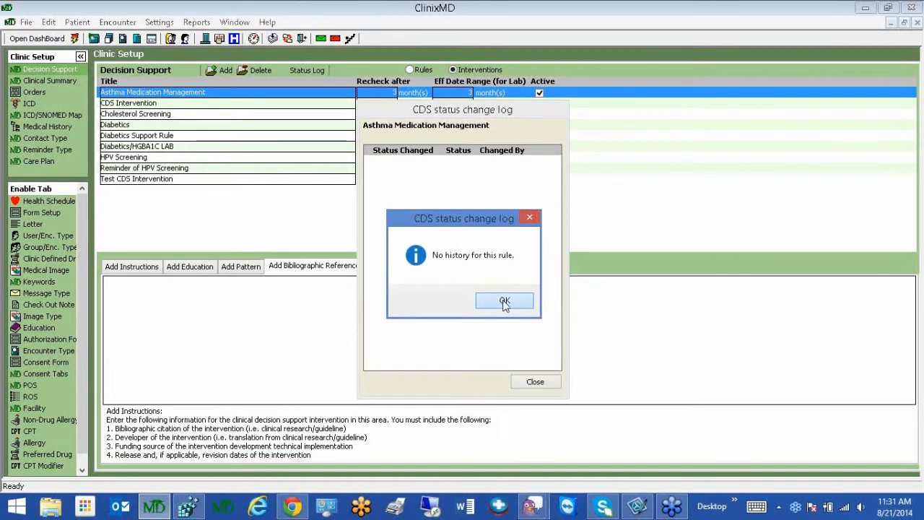
pyautogui.click(192, 182)
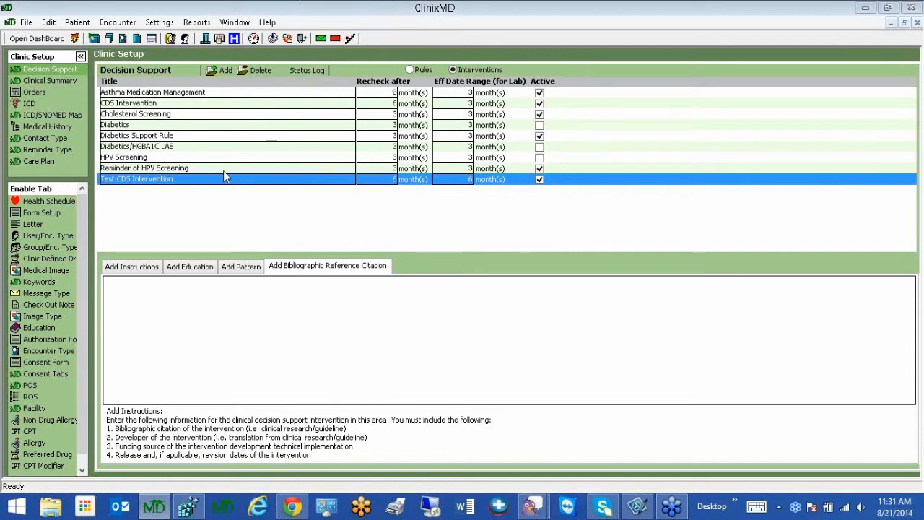
pyautogui.click(305, 75)
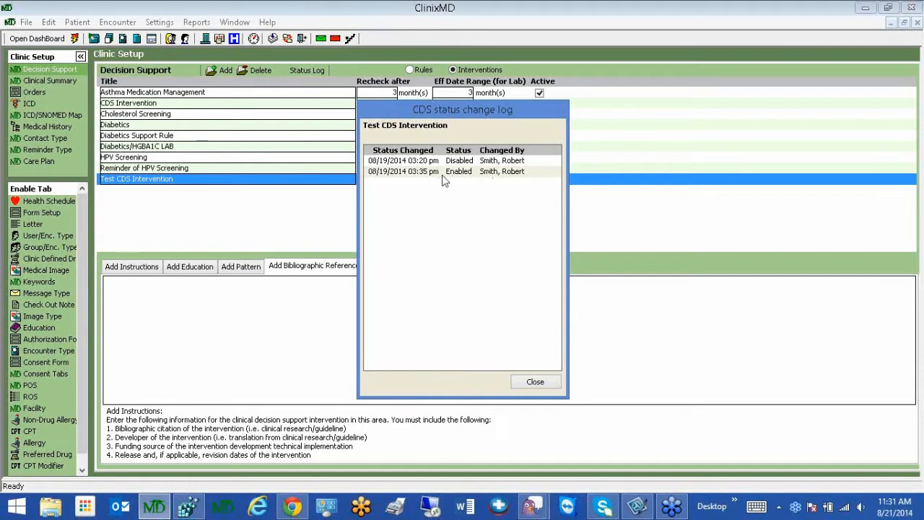
pyautogui.click(547, 385)
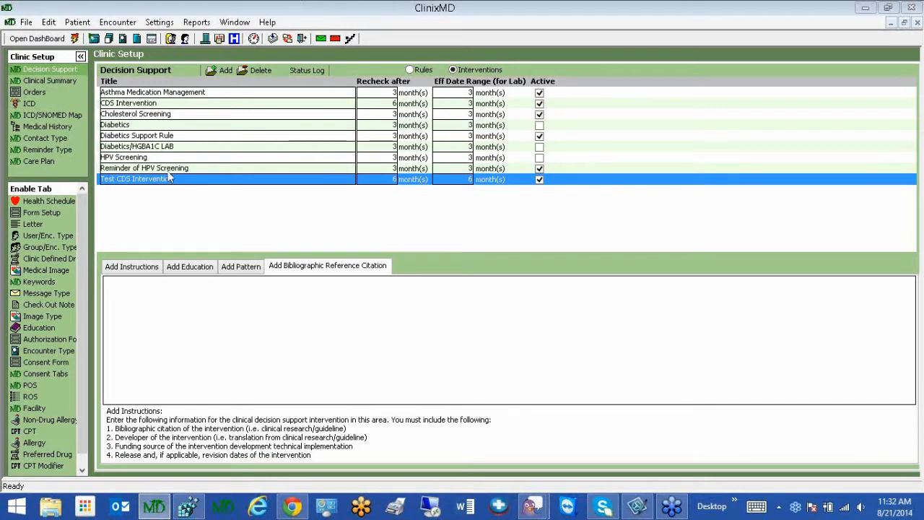
# Step: Review the clinical summary setup for Formulary Clinic and the first two providers, including the Radiology Result type
pyautogui.click(68, 88)
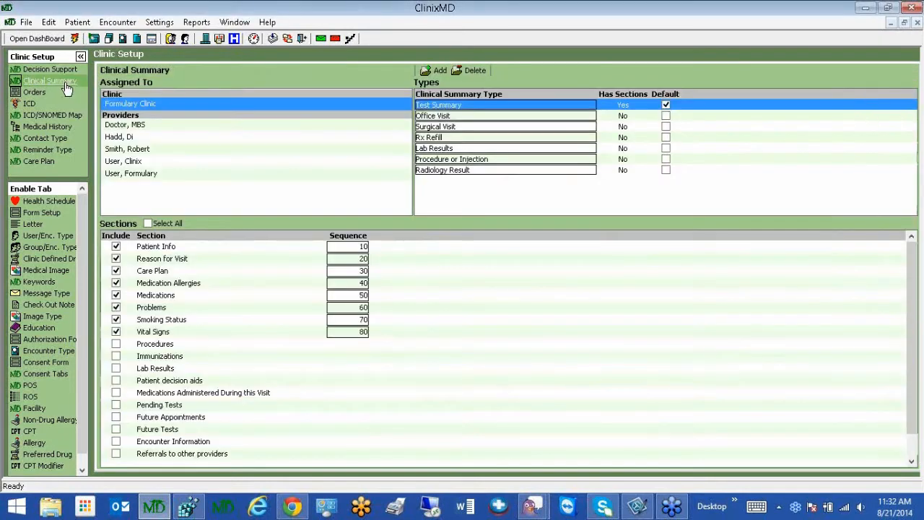
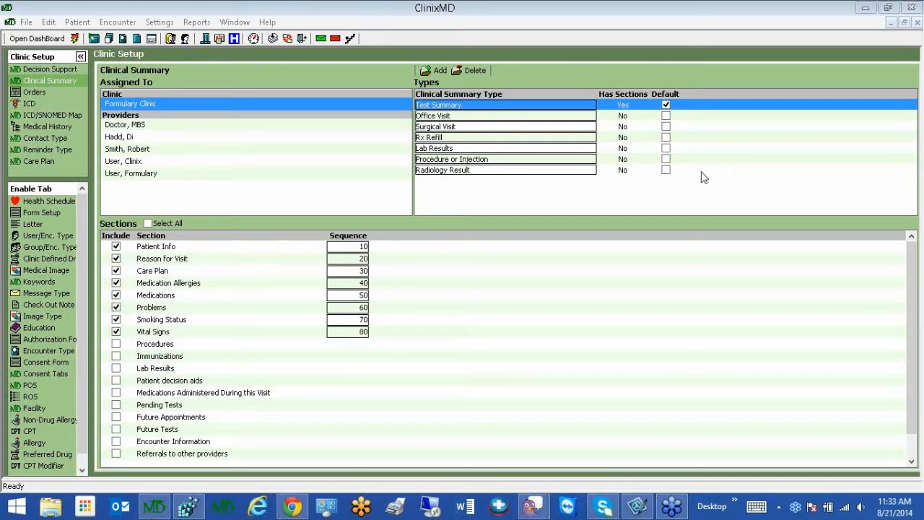
pyautogui.click(137, 125)
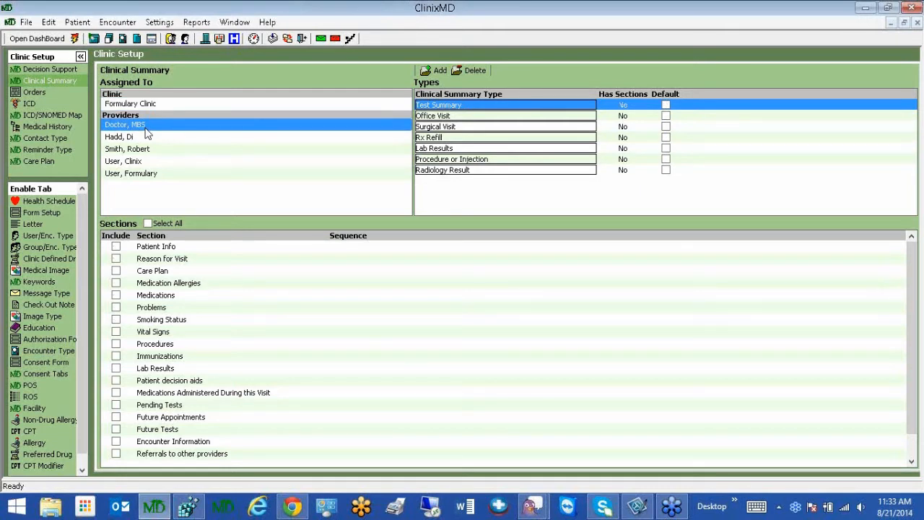
pyautogui.click(145, 141)
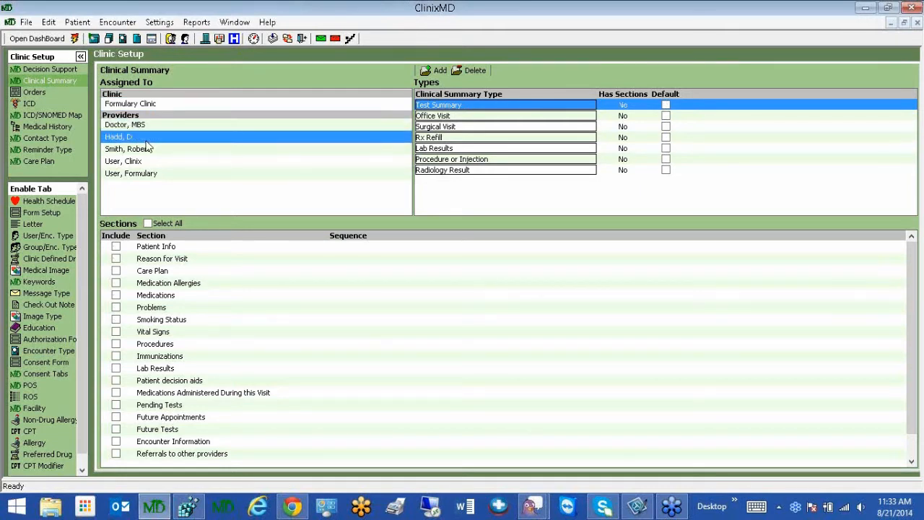
pyautogui.click(120, 105)
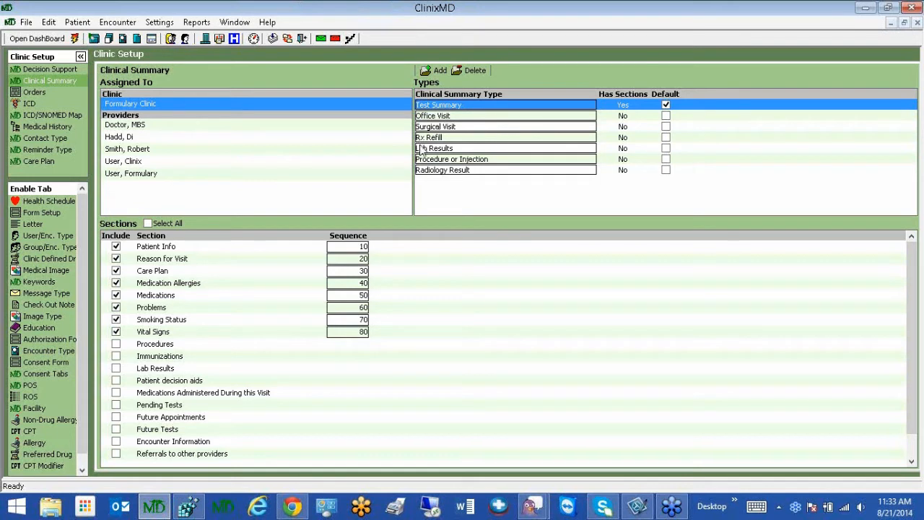
pyautogui.click(508, 174)
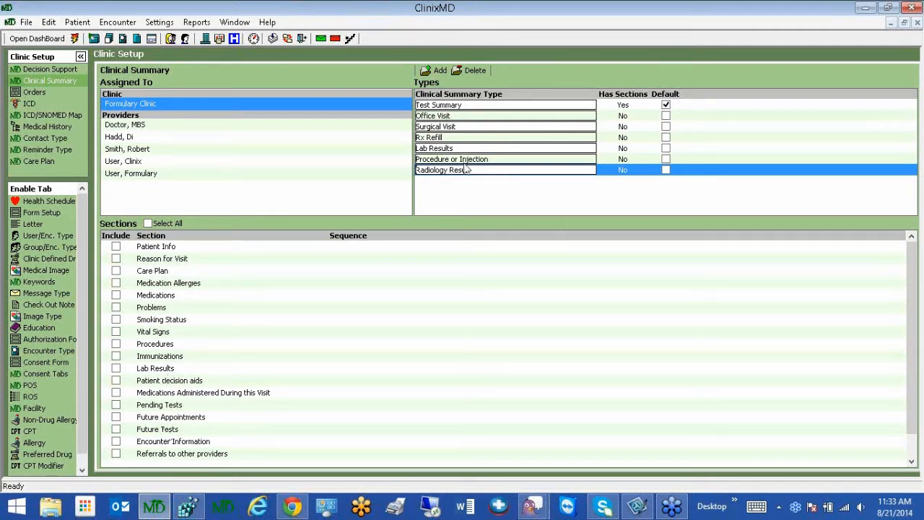
pyautogui.click(483, 75)
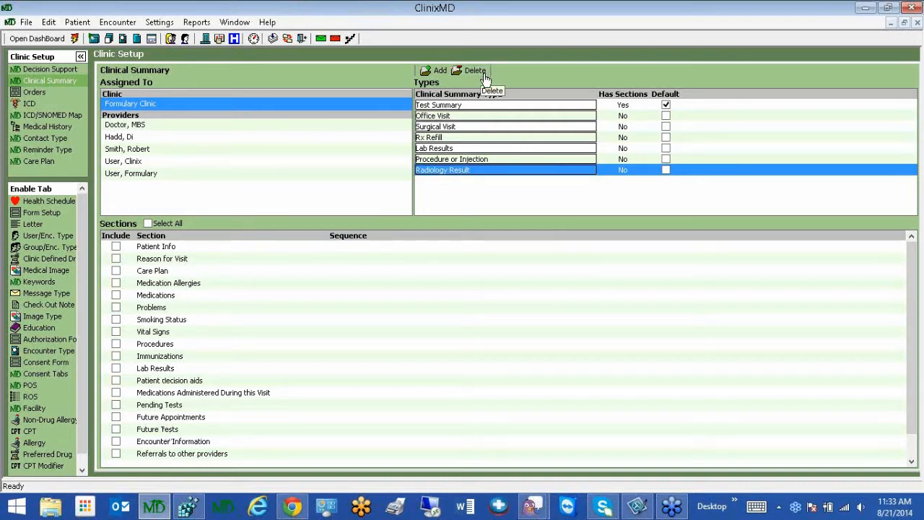
# Step: Include the sections from Patient Info through Smoking Status in Formulary Clinic's Office Visit summary
pyautogui.click(467, 118)
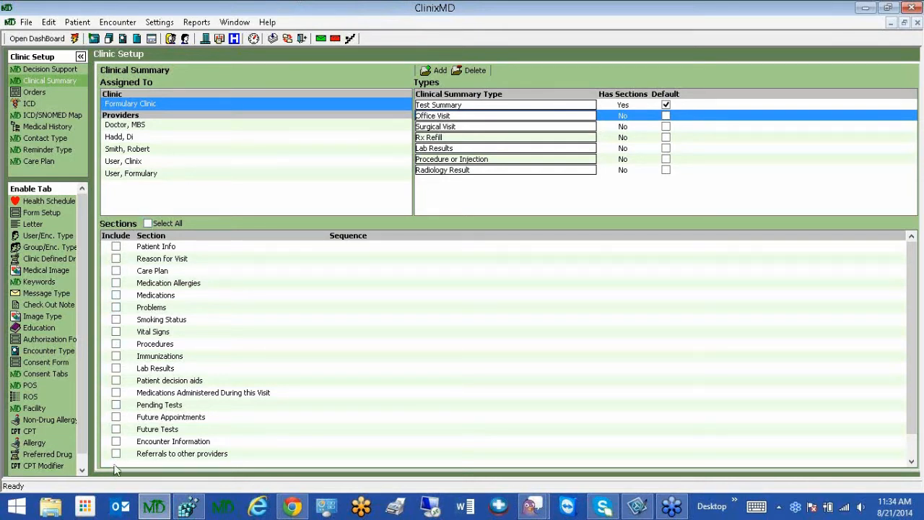
pyautogui.click(115, 246)
pyautogui.click(115, 258)
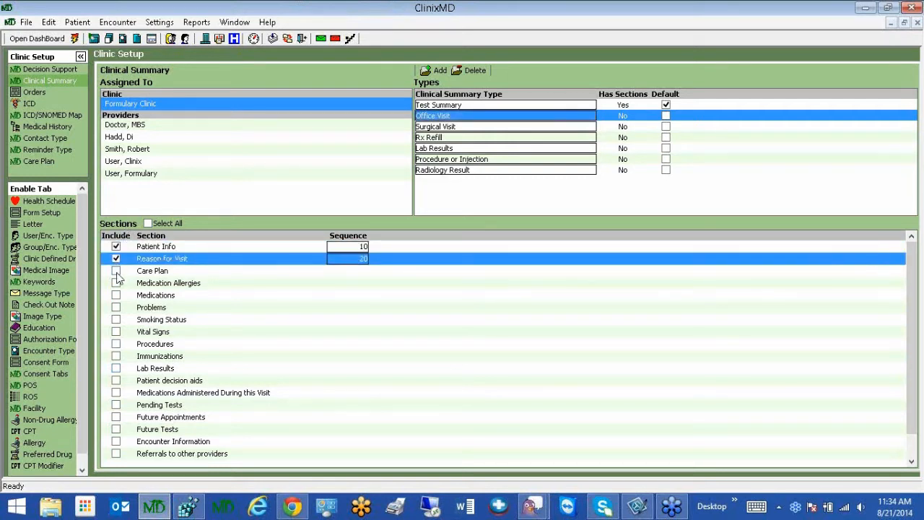
pyautogui.click(115, 271)
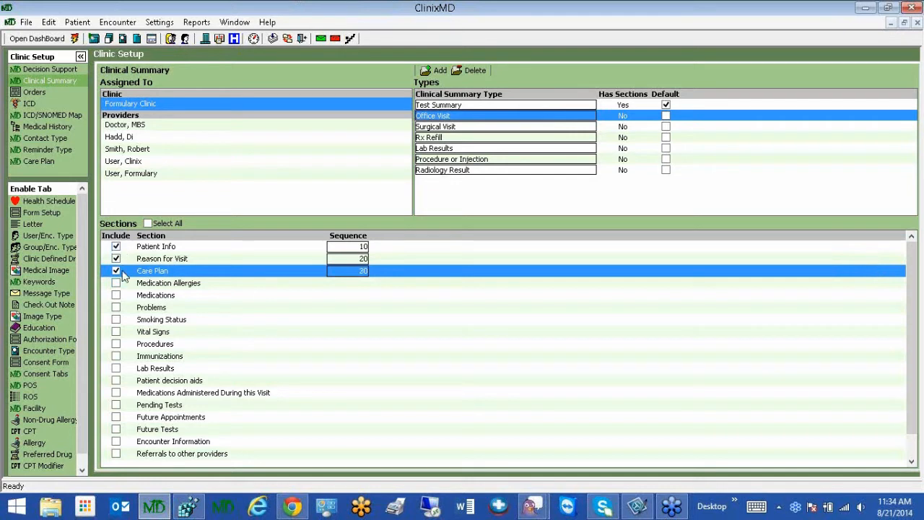
pyautogui.click(115, 283)
pyautogui.click(116, 295)
pyautogui.click(116, 307)
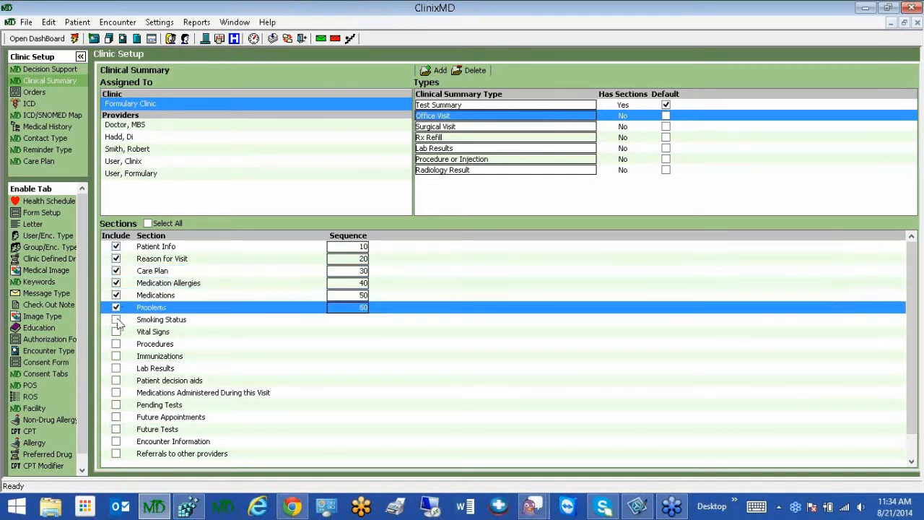
pyautogui.click(116, 319)
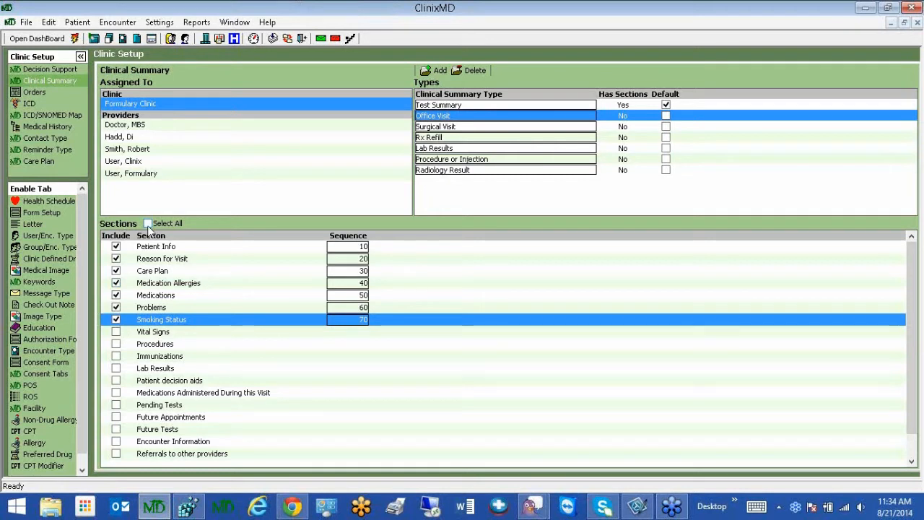
# Step: Include all sections in the Office Visit summary, then exclude Referrals to other providers and Pending Tests
pyautogui.click(148, 224)
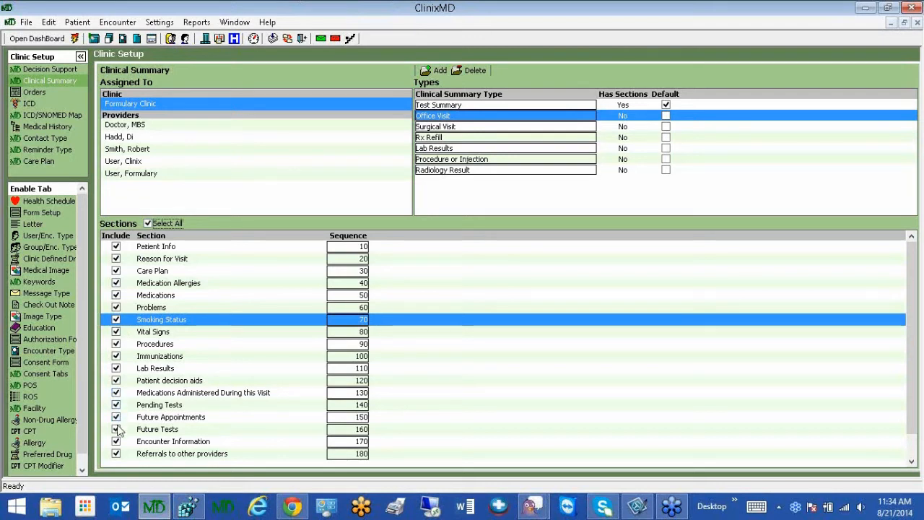
pyautogui.click(116, 453)
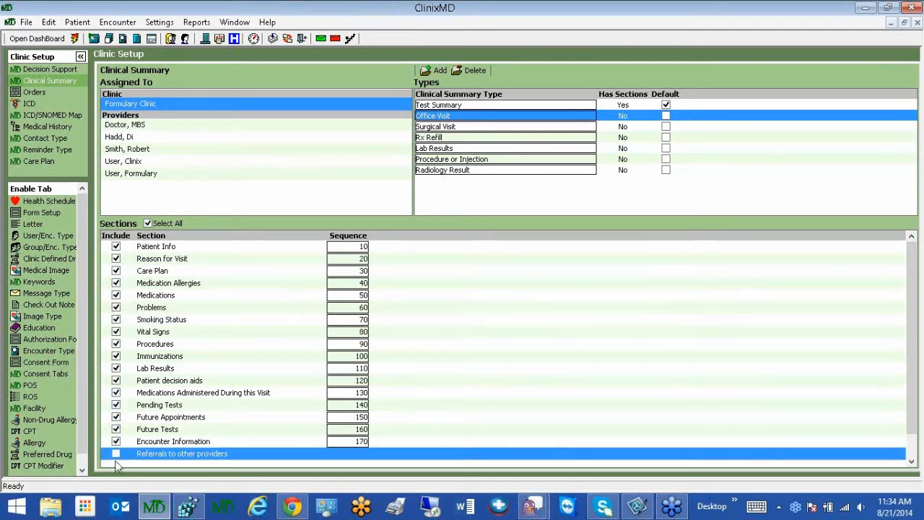
pyautogui.click(116, 404)
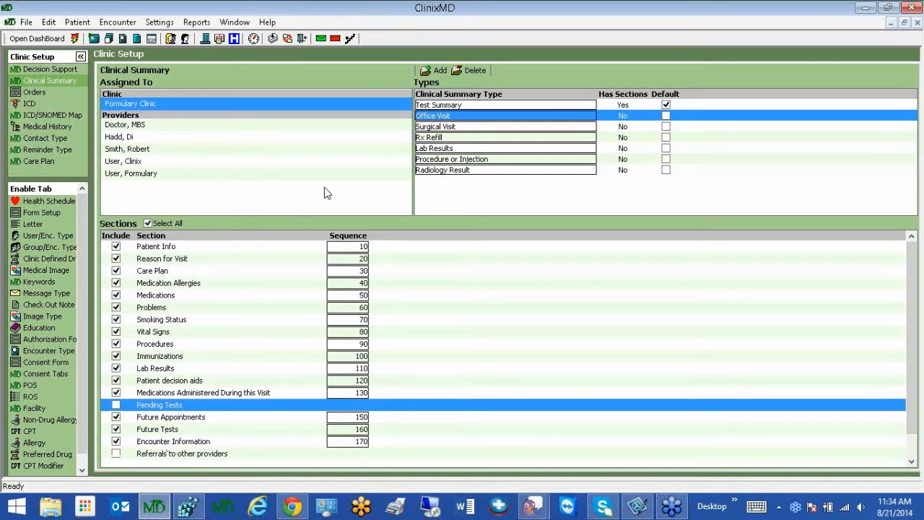
# Step: Add a clinical summary type named New Summary with all sections included except Lab Results and Smoking Status
pyautogui.click(438, 70)
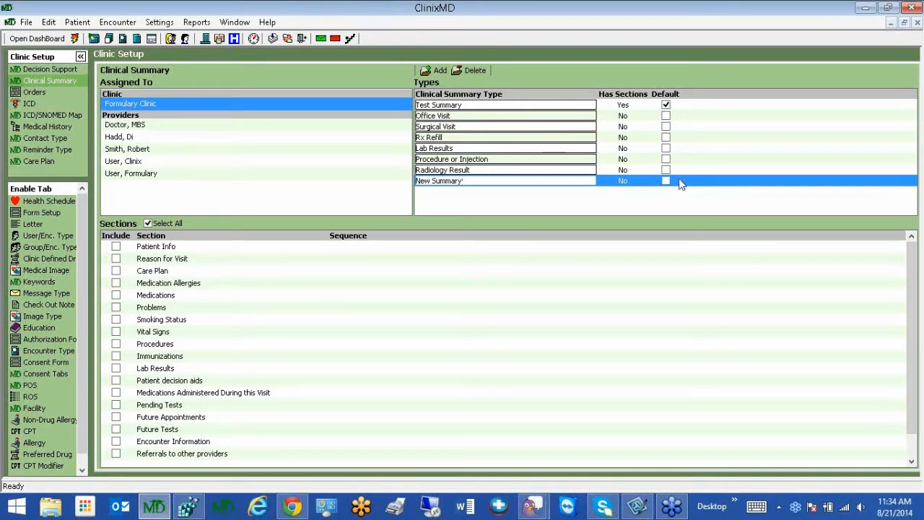
pyautogui.click(148, 224)
pyautogui.click(148, 224)
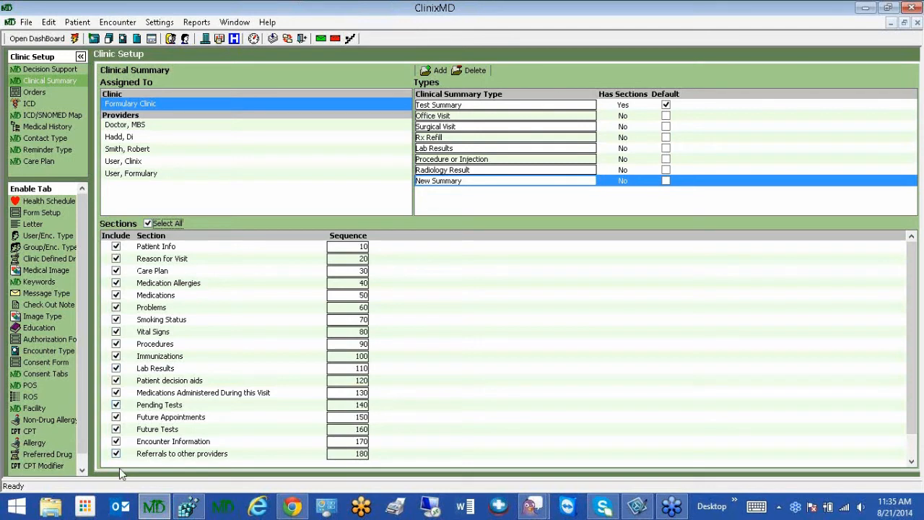
pyautogui.click(116, 368)
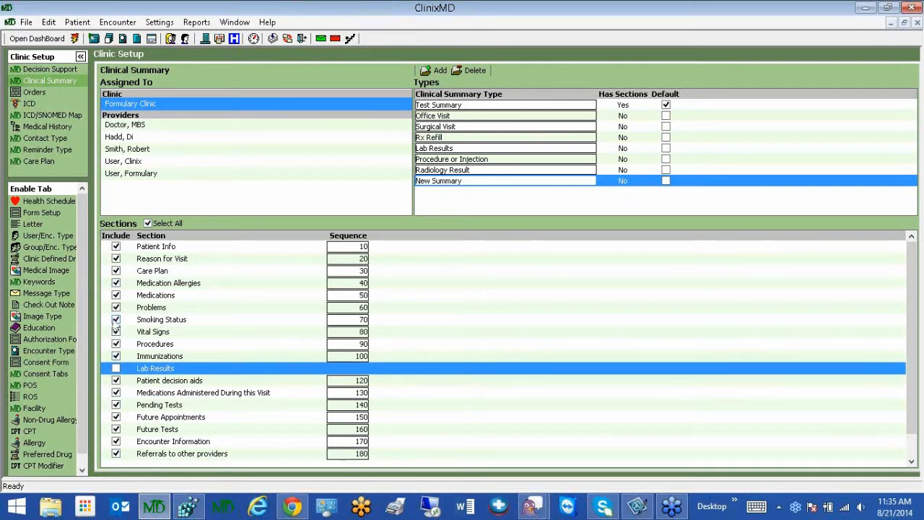
pyautogui.click(116, 319)
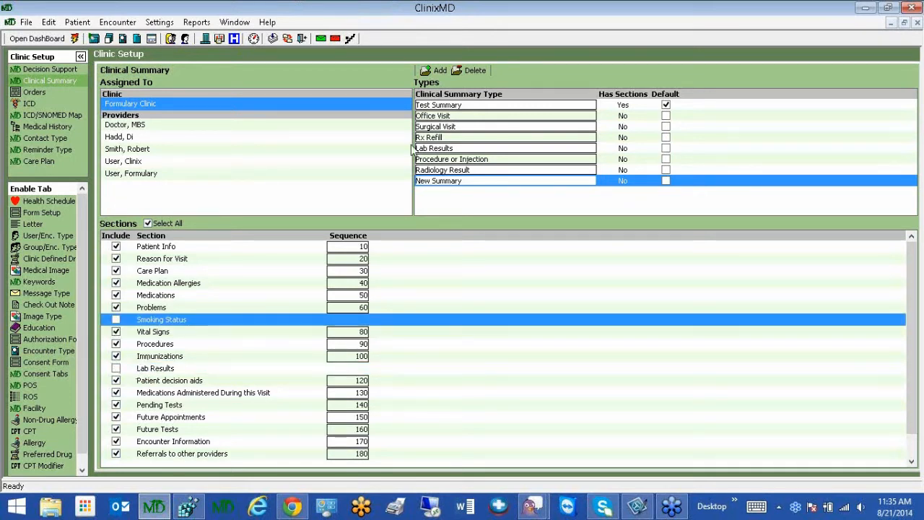
# Step: Include the Care Plan and Patient Info sections in New Summary for the third listed provider
pyautogui.click(113, 152)
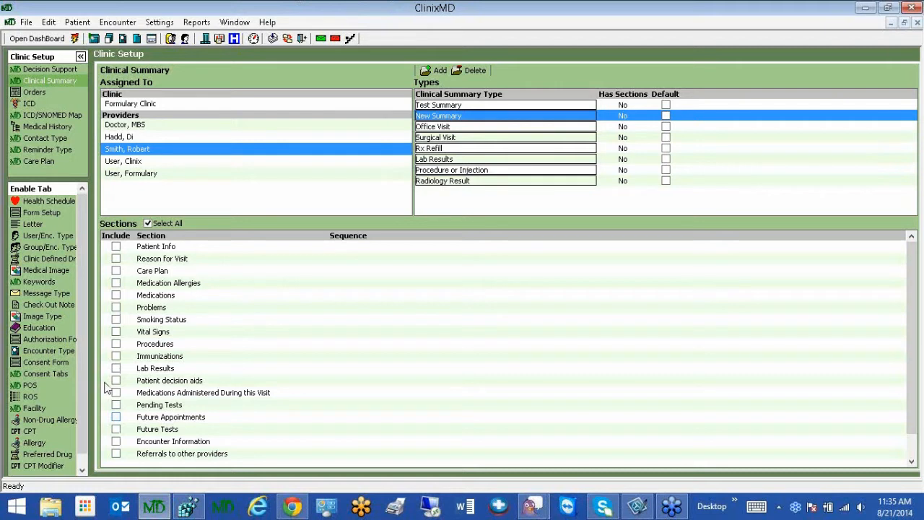
pyautogui.click(116, 271)
pyautogui.click(116, 259)
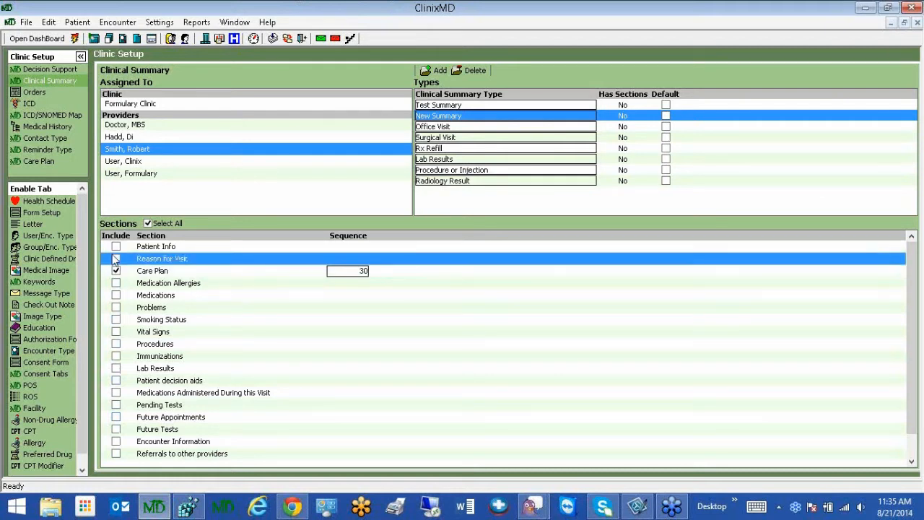
pyautogui.click(116, 247)
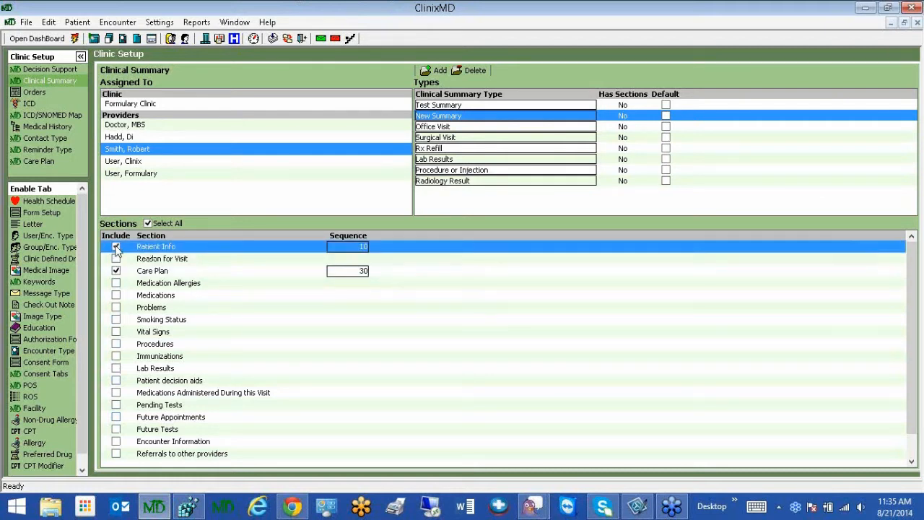
# Step: Include Vital Signs, Lab Results and Reason for Visit in New Summary for the third listed provider and make that summary type the default
pyautogui.click(116, 332)
pyautogui.click(115, 369)
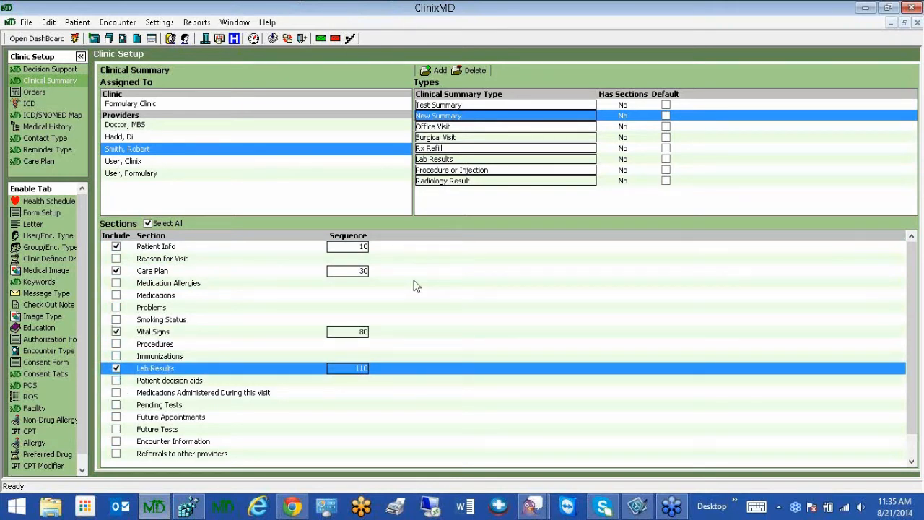
pyautogui.click(116, 259)
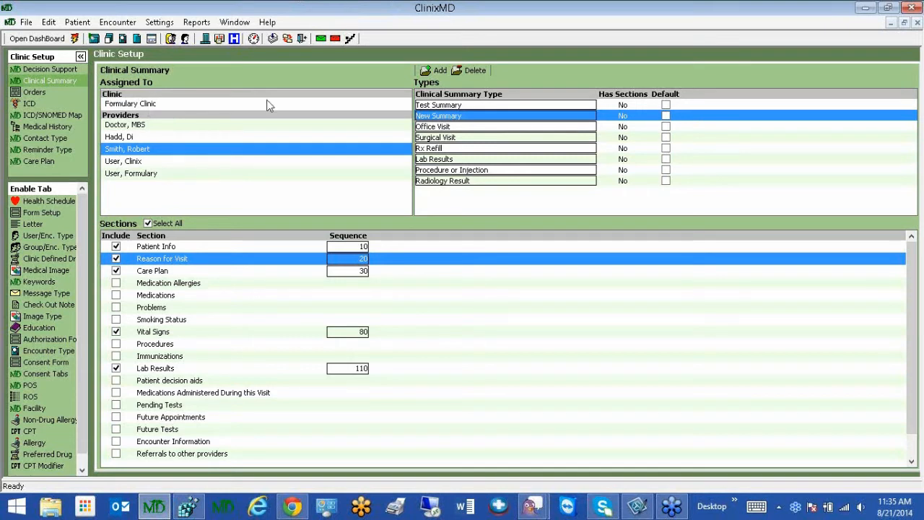
pyautogui.click(666, 116)
pyautogui.click(289, 40)
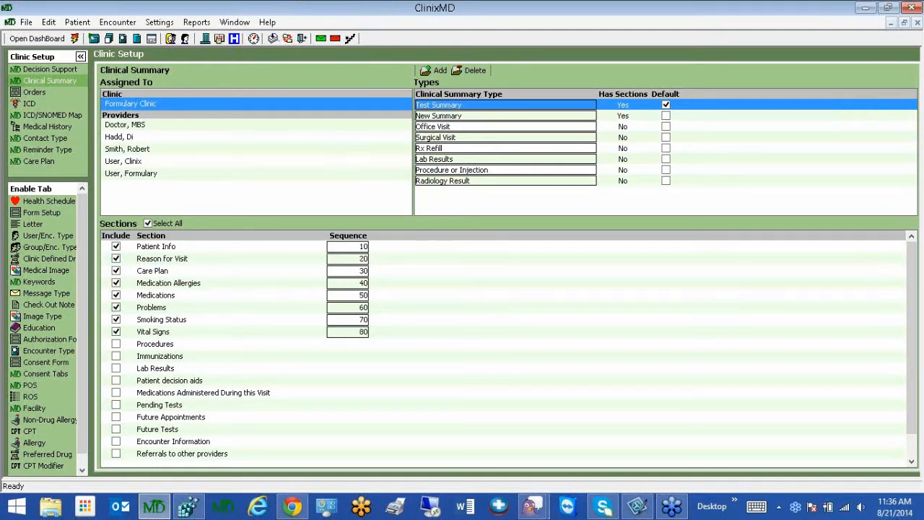
# Step: Find the test patient by last and first name and select the patient with the Create Encounter option
pyautogui.click(171, 39)
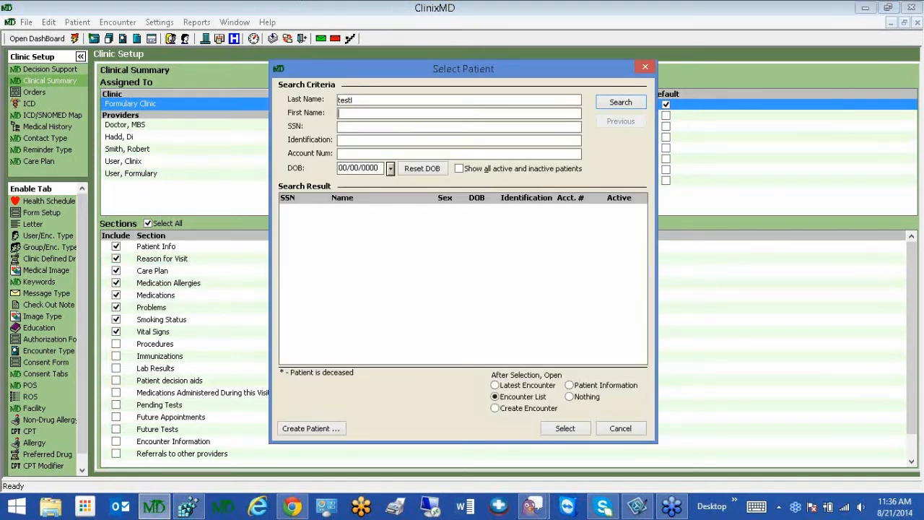
pyautogui.press('Return')
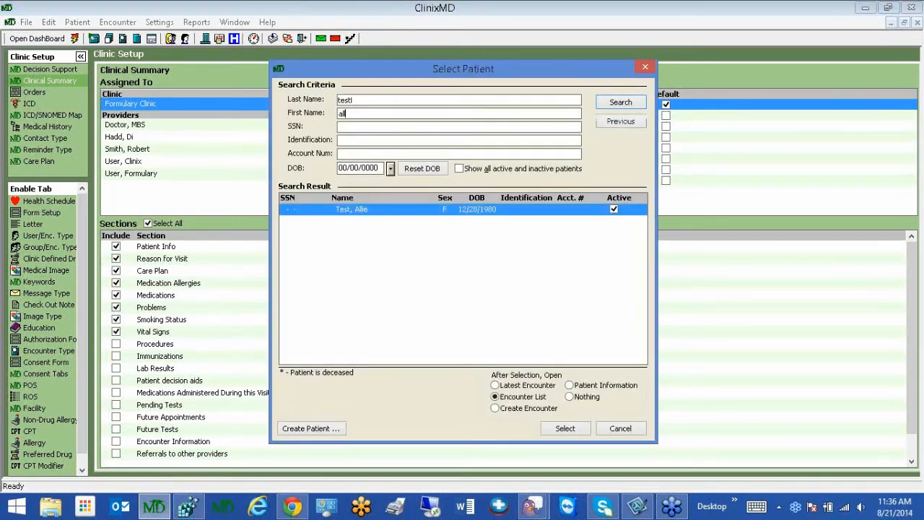
pyautogui.click(554, 408)
pyautogui.click(567, 432)
pyautogui.click(676, 29)
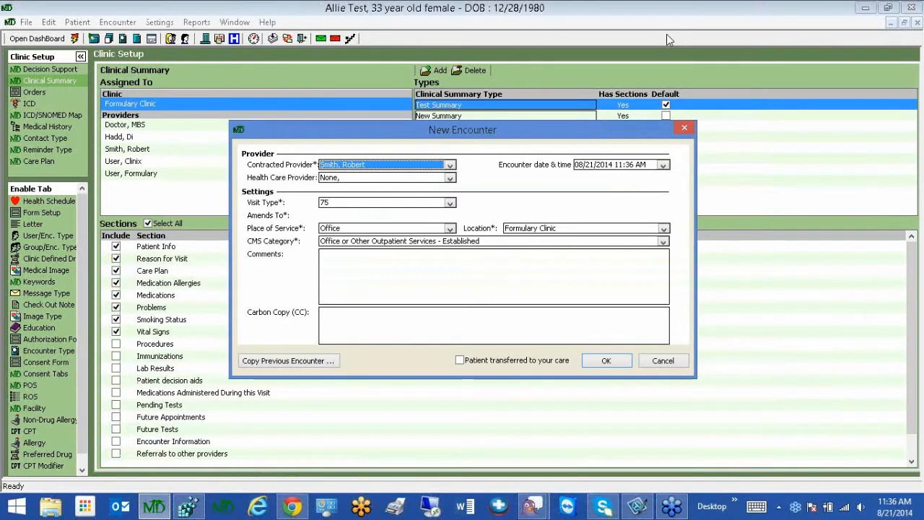
# Step: Create the new encounter with Follow-up Visit as the visit type
pyautogui.click(390, 204)
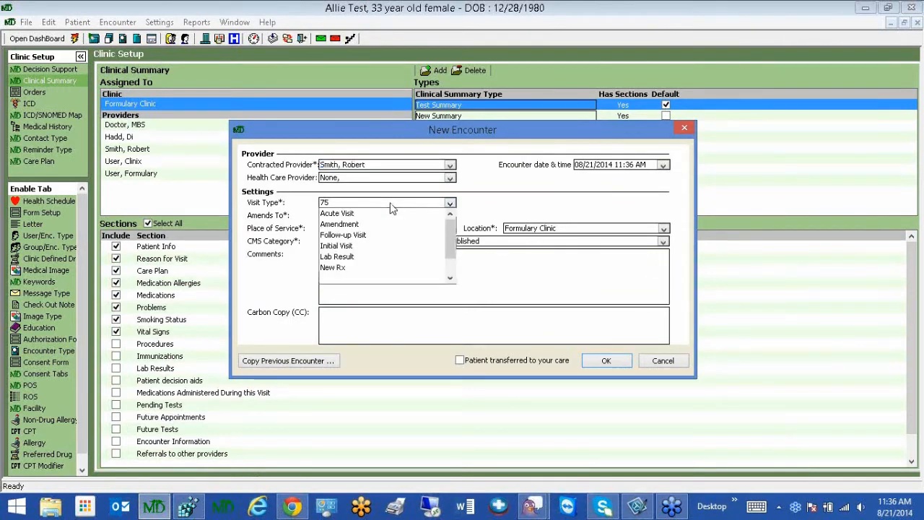
pyautogui.click(343, 235)
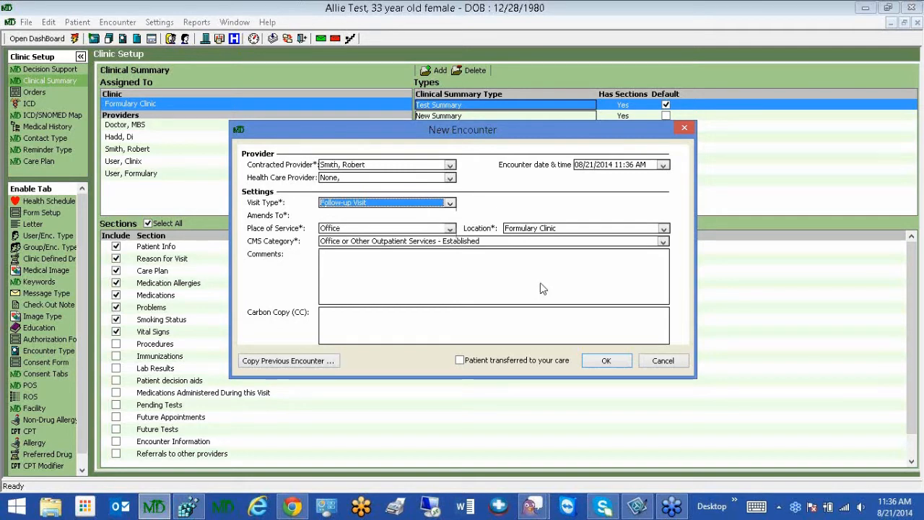
pyautogui.click(606, 360)
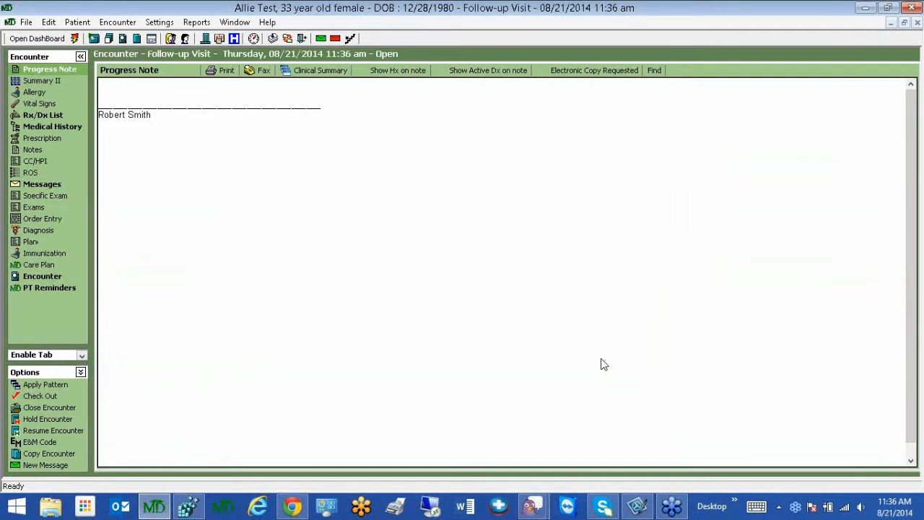
# Step: Generate the encounter's clinical summary and compare the System Default, Formulary Clinic New Summary and provider's default summary types
pyautogui.click(312, 75)
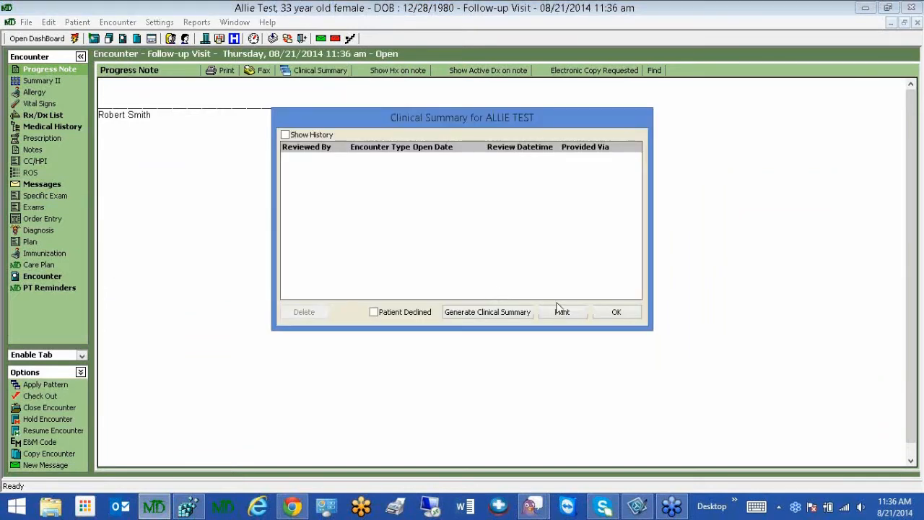
pyautogui.click(517, 312)
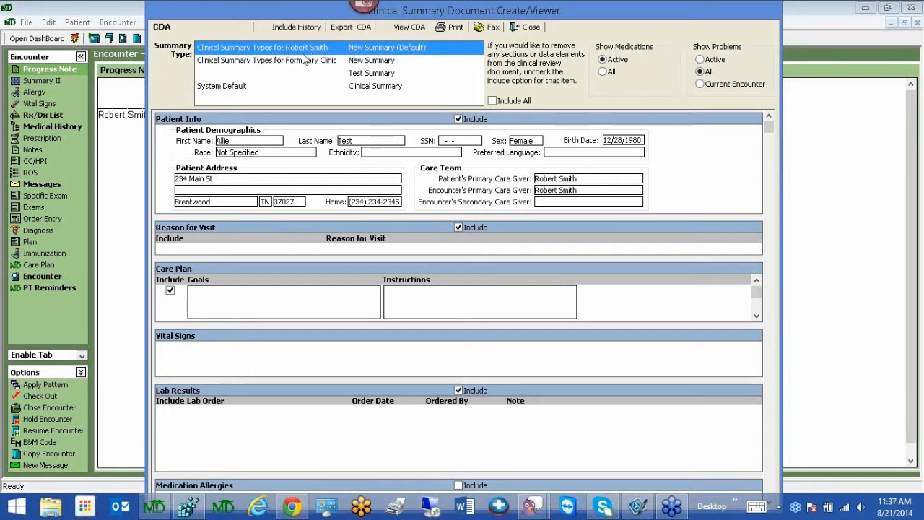
pyautogui.click(226, 88)
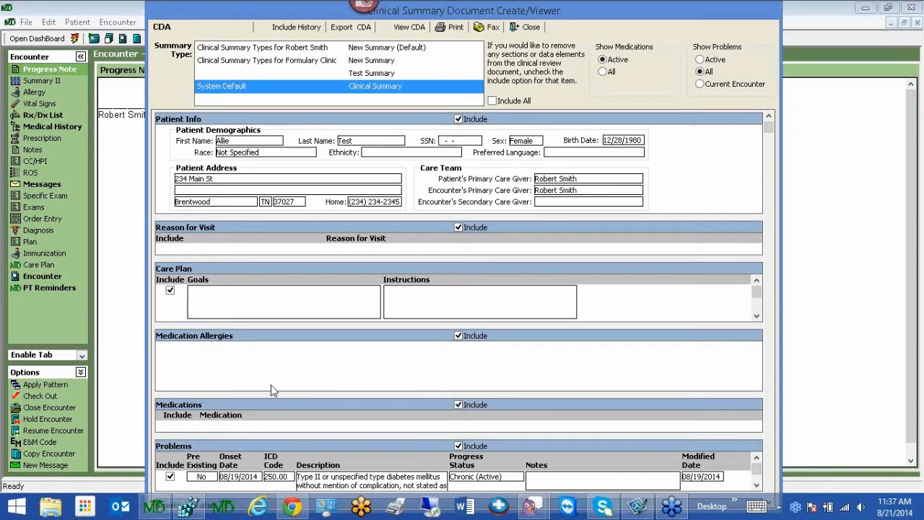
pyautogui.click(252, 63)
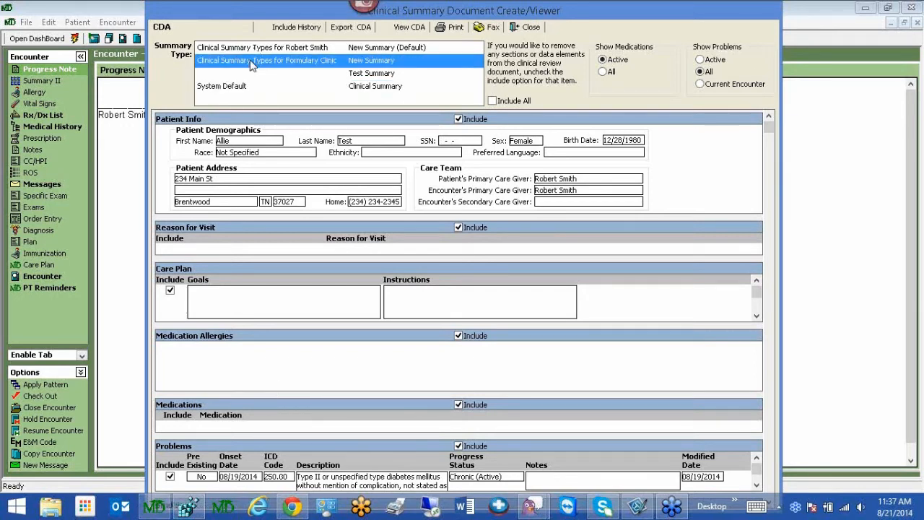
pyautogui.click(238, 49)
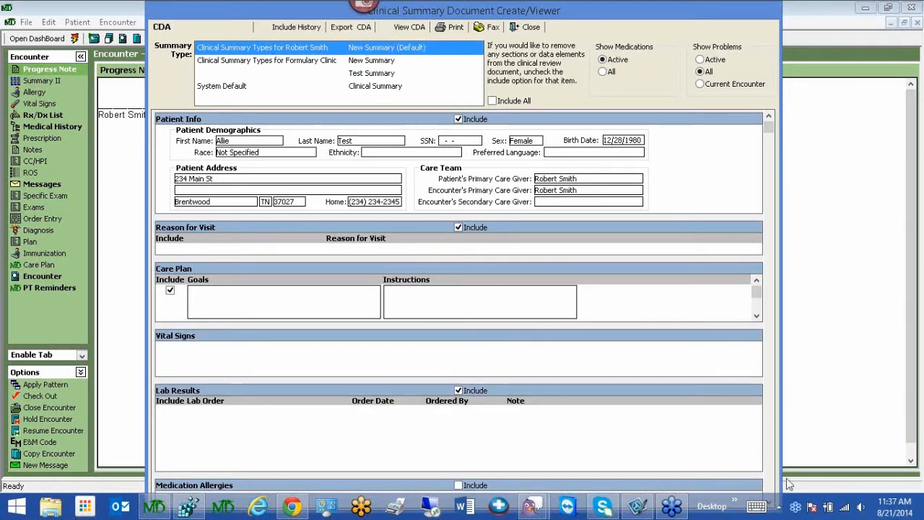
# Step: Try the Reason for Visit inclusion, the Current Encounter, Active and All problem filters and the All medications filter, and close the clinical summary
pyautogui.click(458, 227)
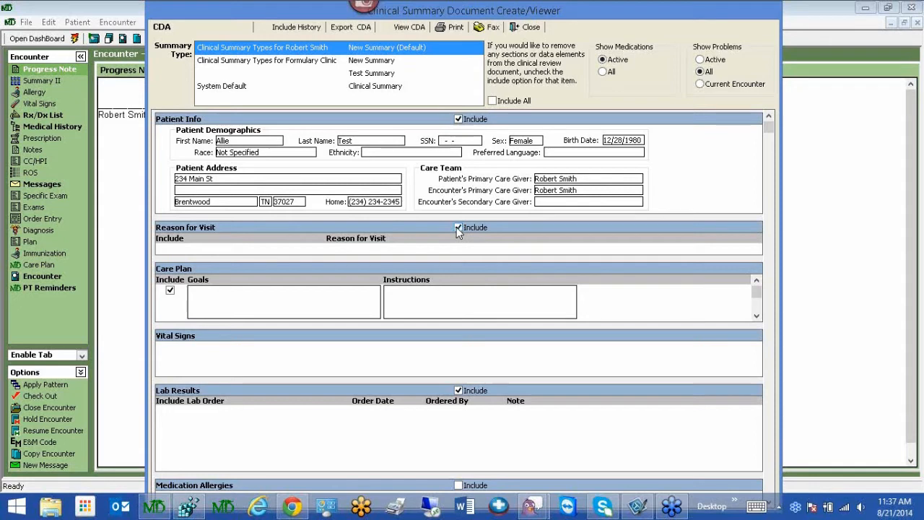
pyautogui.click(459, 228)
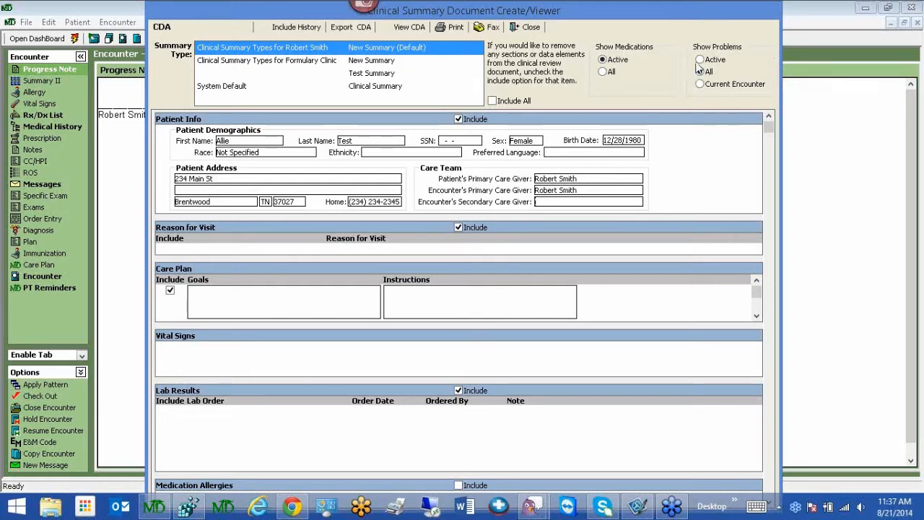
pyautogui.click(702, 88)
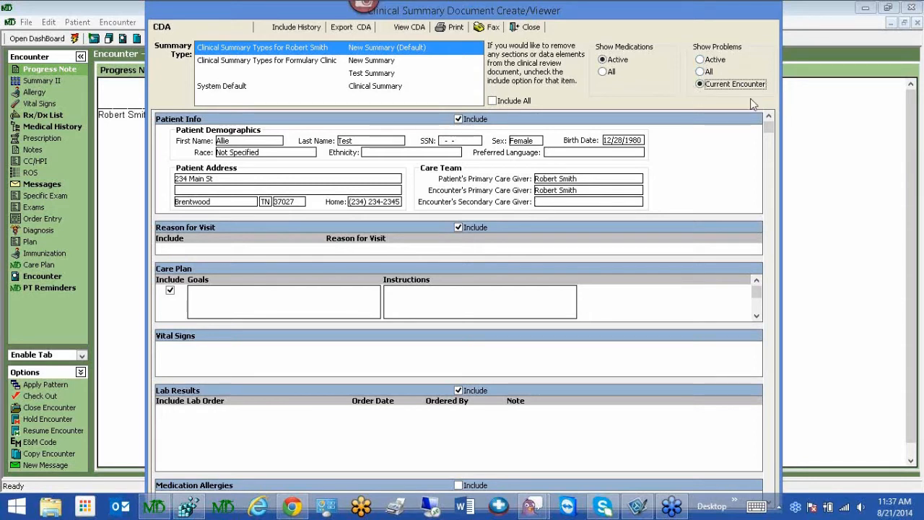
pyautogui.click(700, 59)
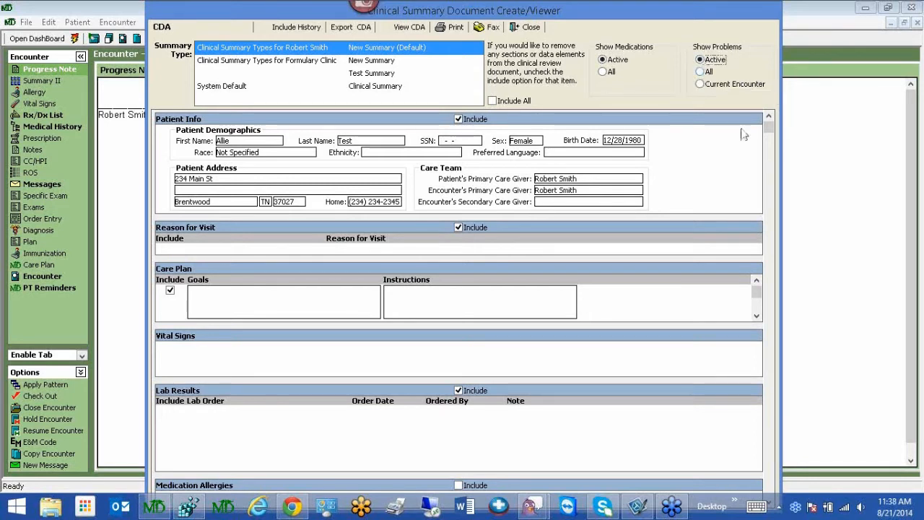
pyautogui.click(702, 72)
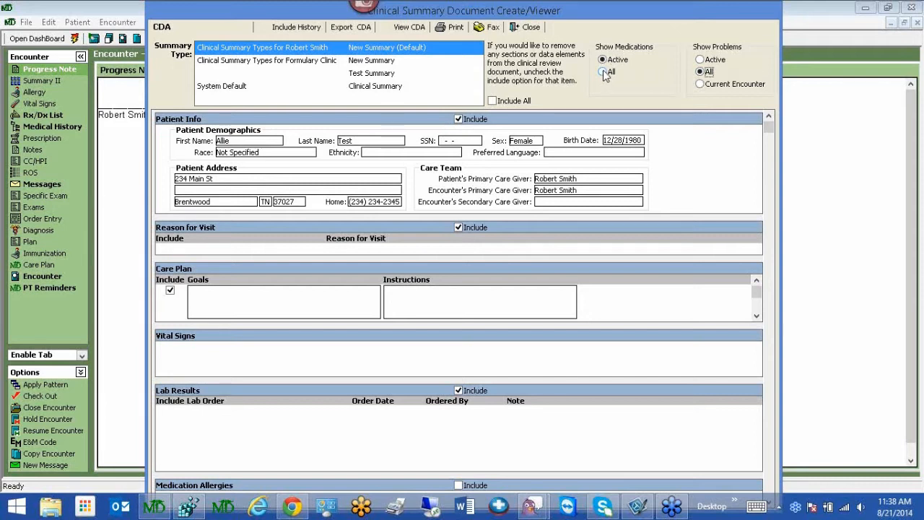
pyautogui.click(605, 74)
pyautogui.click(531, 27)
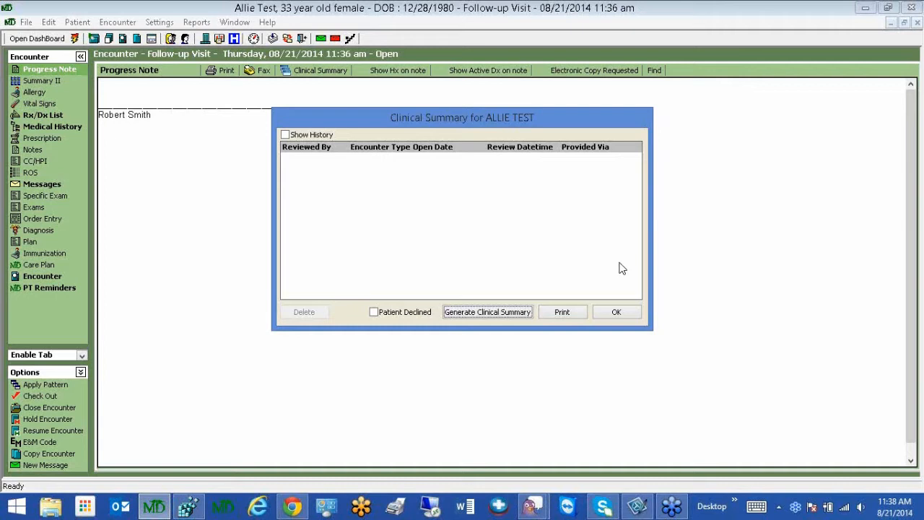
pyautogui.click(633, 311)
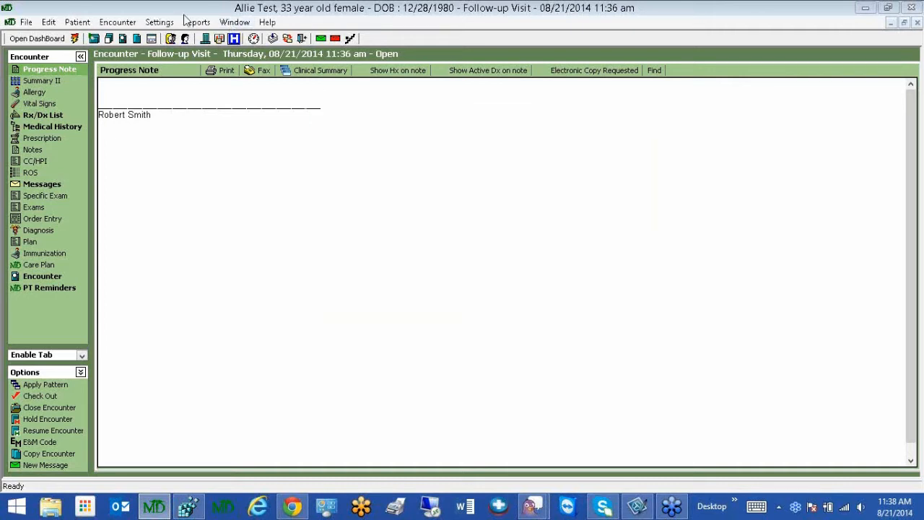
# Step: Return to Clinic Setup and select the 3 HOUR GLUCOSE TOLERANCE order among the laboratory orders
pyautogui.click(235, 22)
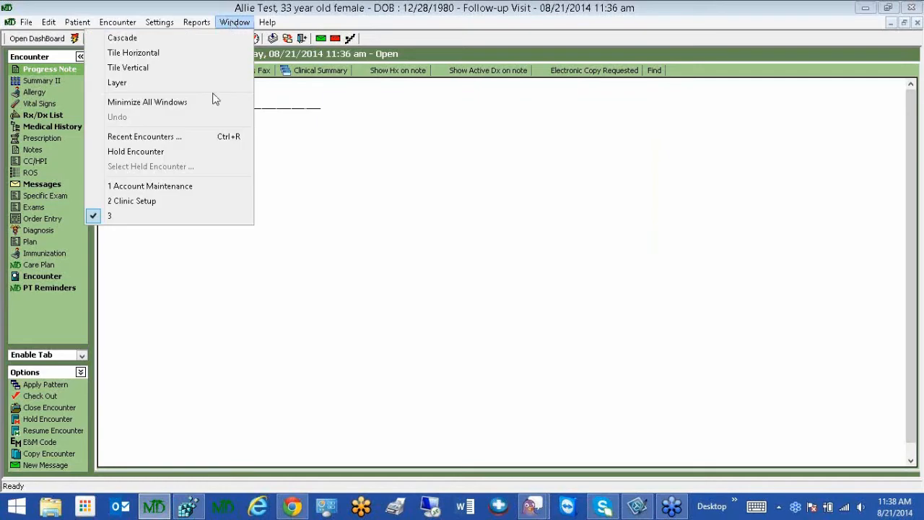
pyautogui.click(138, 207)
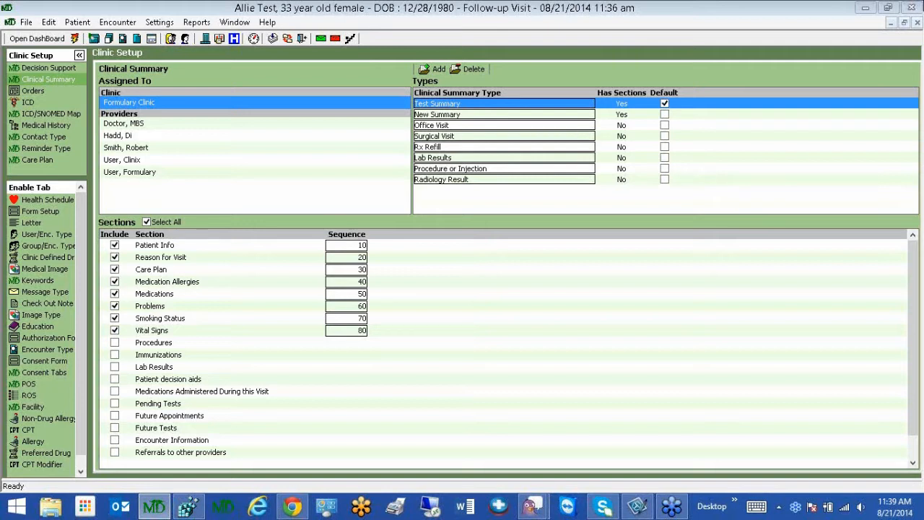
pyautogui.click(32, 91)
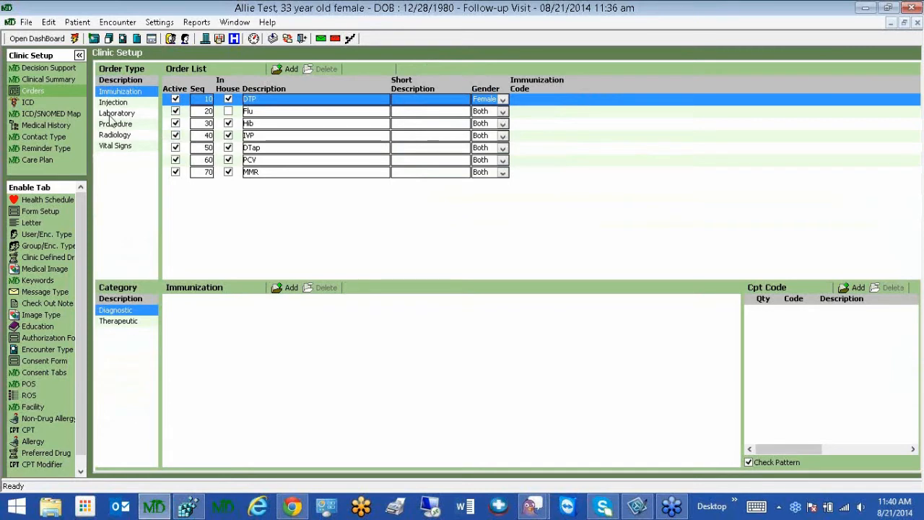
pyautogui.click(114, 114)
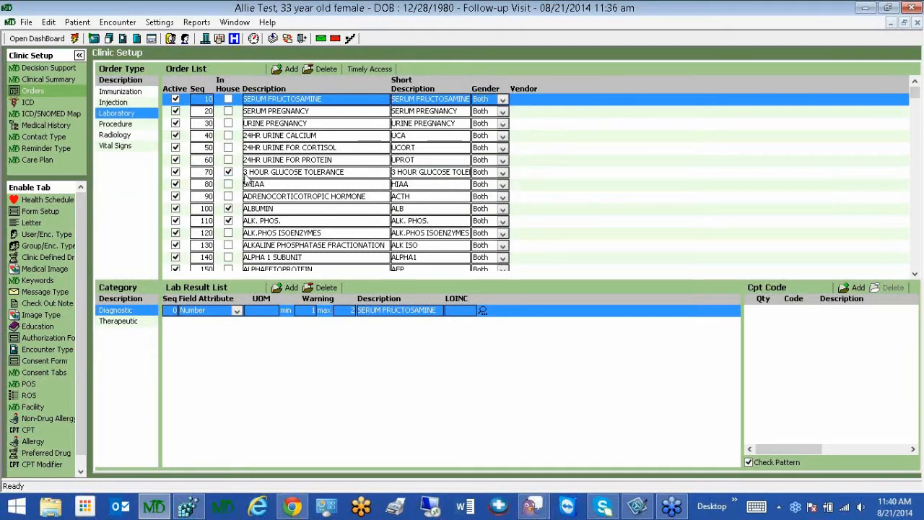
pyautogui.click(261, 173)
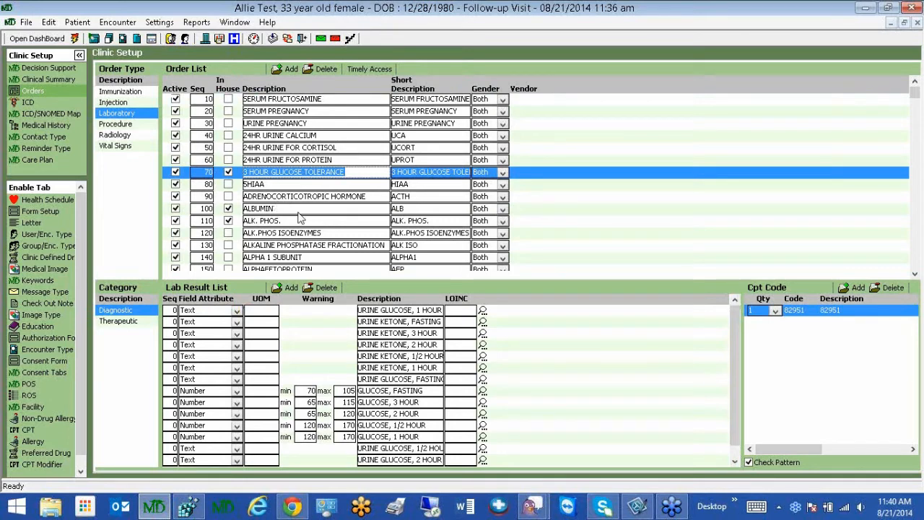
# Step: Search the common lab results for glucose and assign LOINC code 1501-6 to the URINE GLUCOSE, 1 HOUR result
pyautogui.click(364, 315)
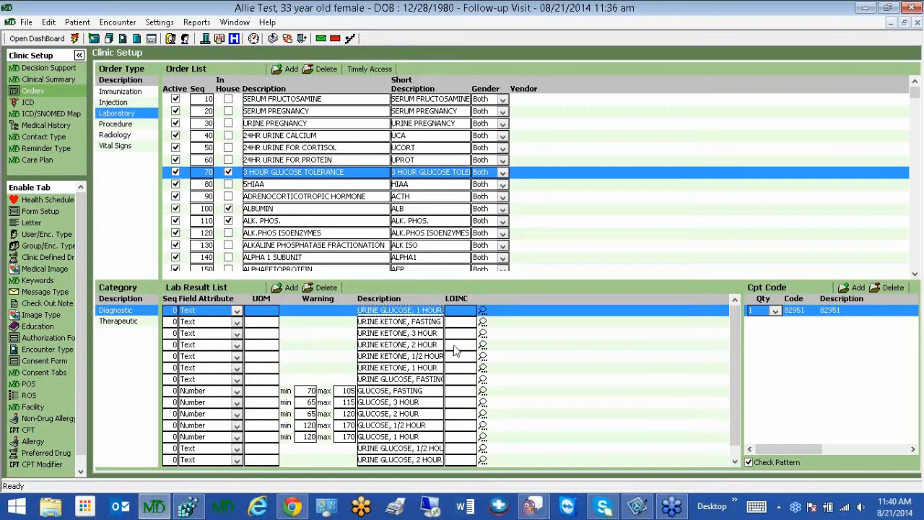
pyautogui.click(455, 312)
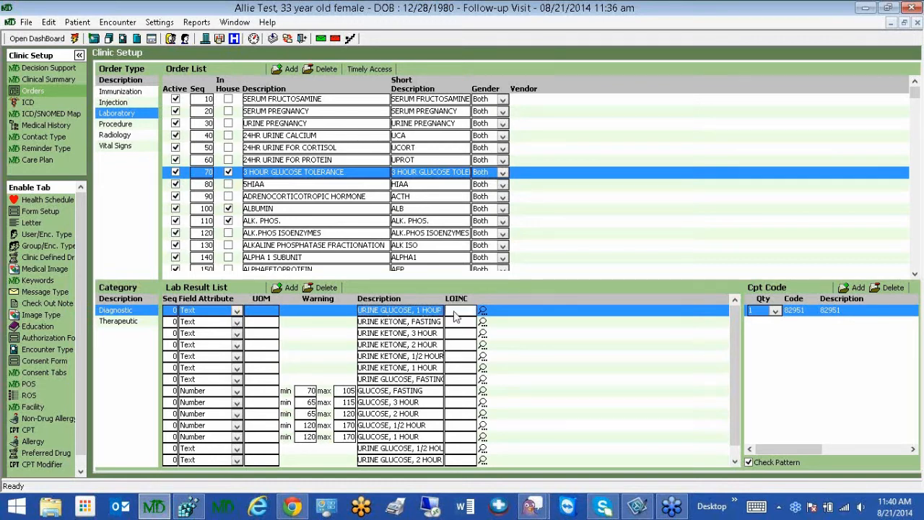
pyautogui.write('1234-5')
pyautogui.click(484, 311)
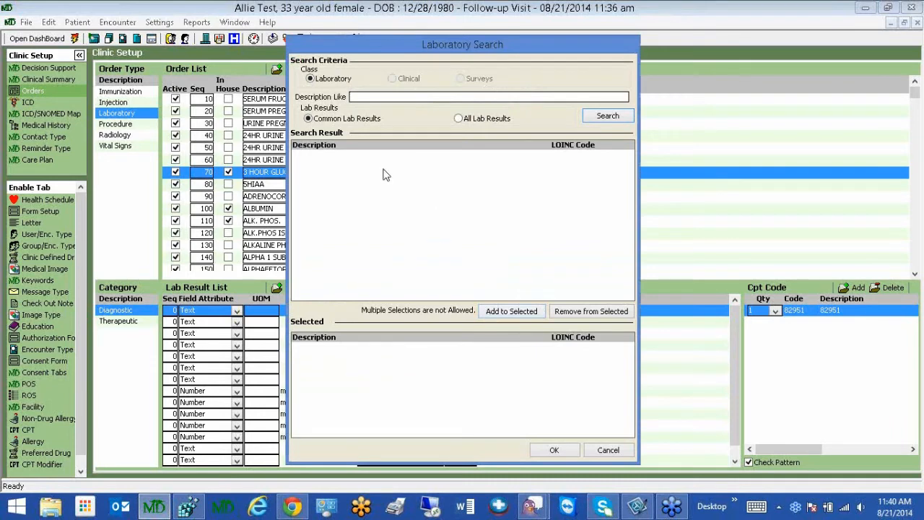
pyautogui.click(404, 97)
pyautogui.write('glucose')
pyautogui.press('Return')
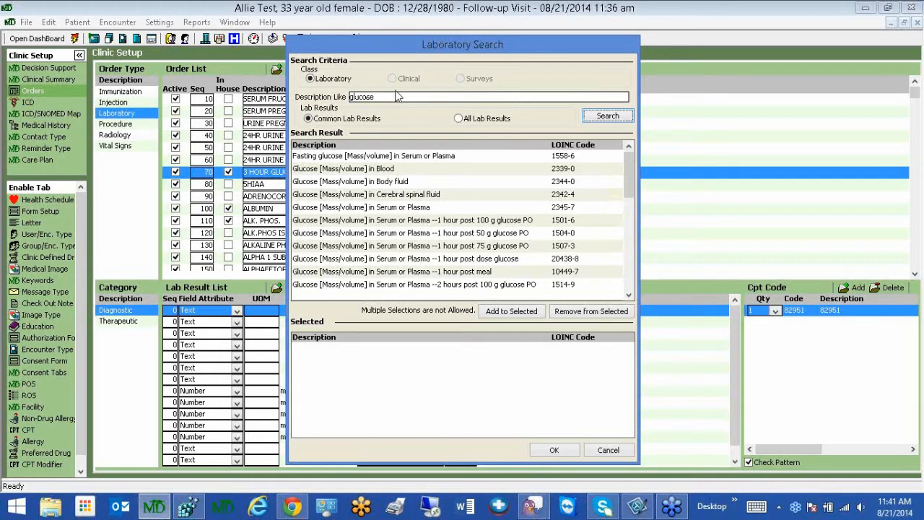
pyautogui.doubleClick(408, 222)
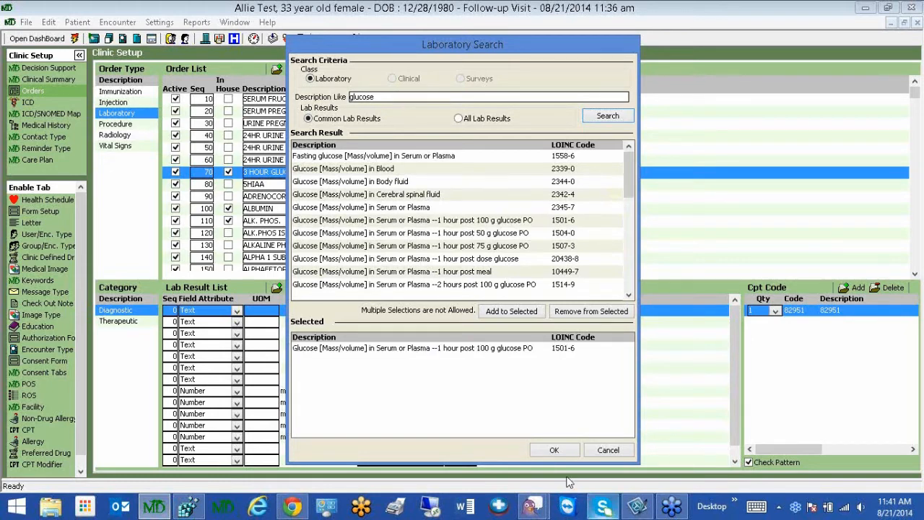
pyautogui.click(550, 451)
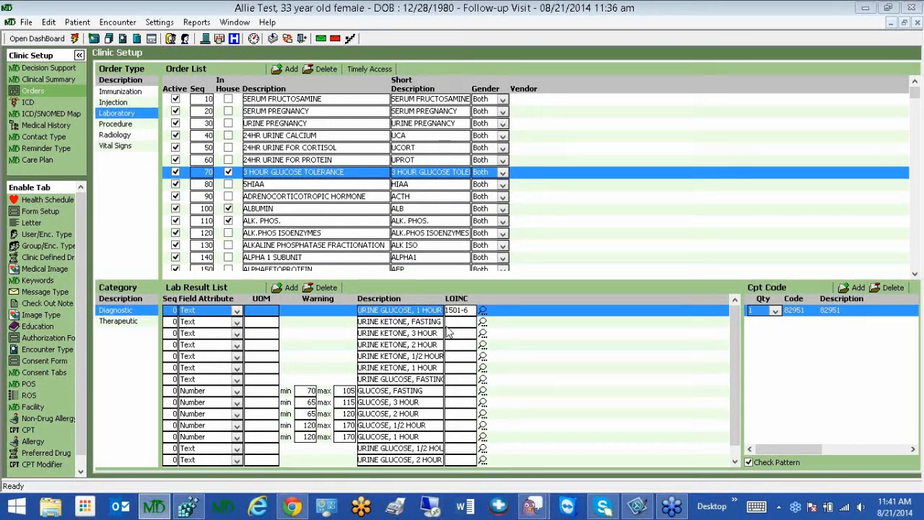
pyautogui.click(405, 324)
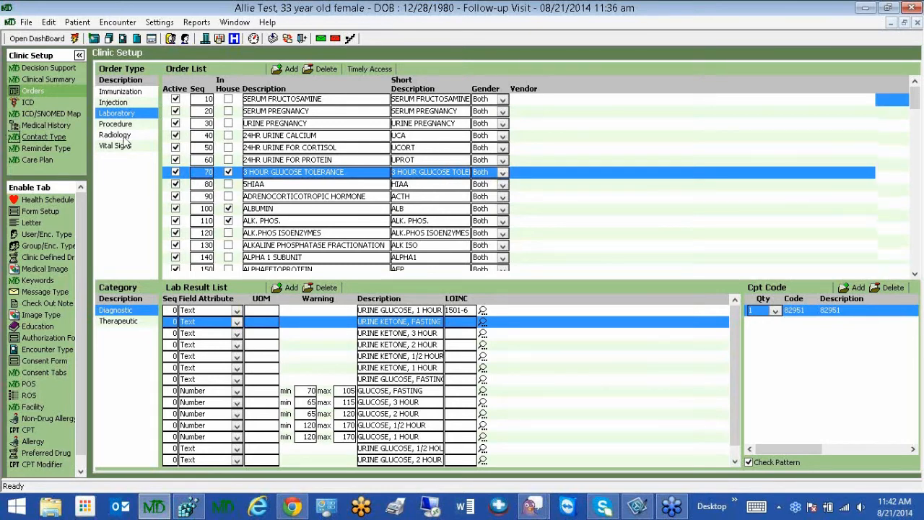
# Step: Select the Acute Abdomen (3 v) radiology order and search the clinical LOINC codes for abdomen
pyautogui.click(124, 138)
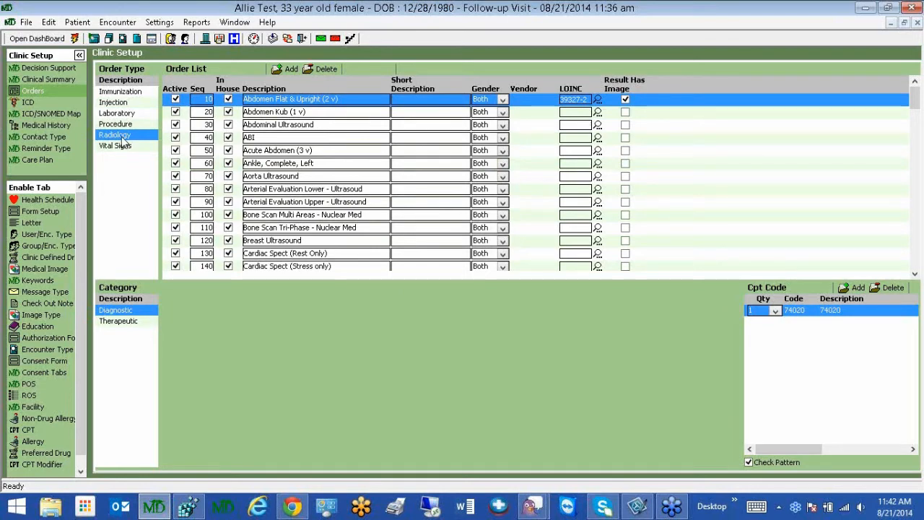
pyautogui.click(256, 151)
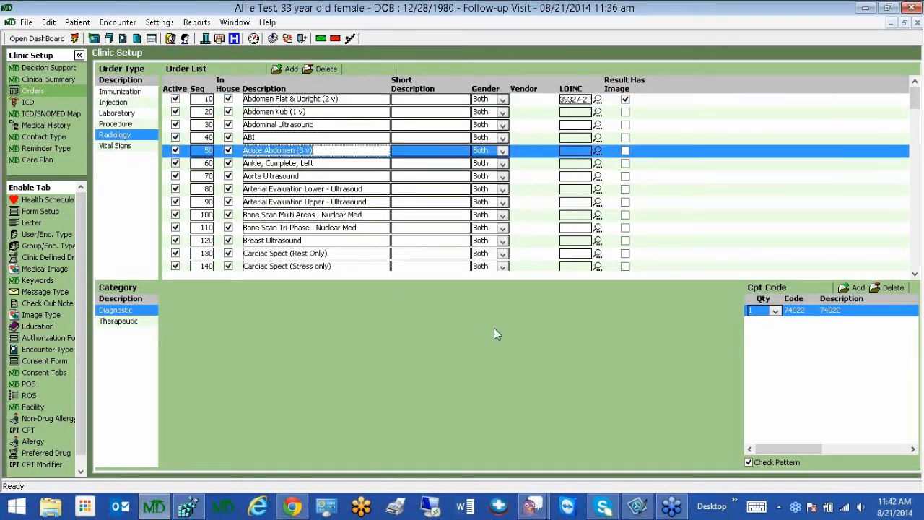
pyautogui.click(574, 153)
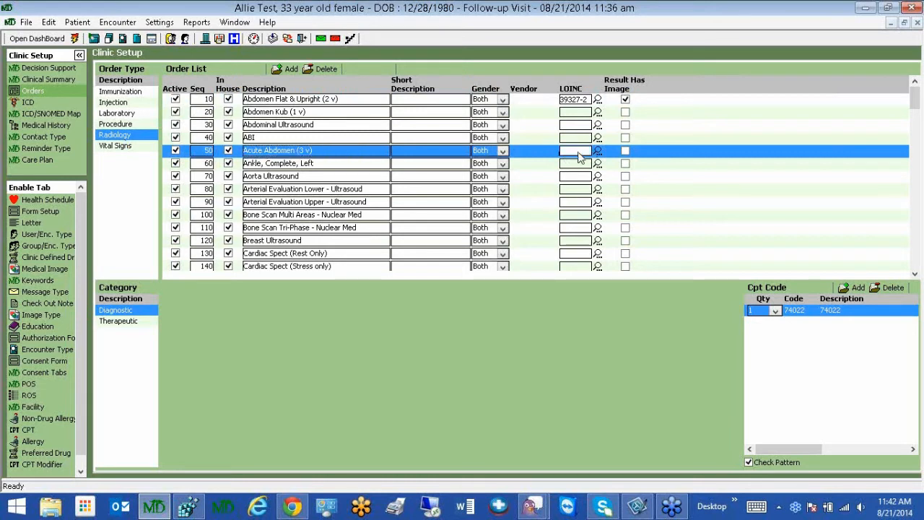
pyautogui.write('1249-5')
pyautogui.click(597, 151)
pyautogui.click(475, 98)
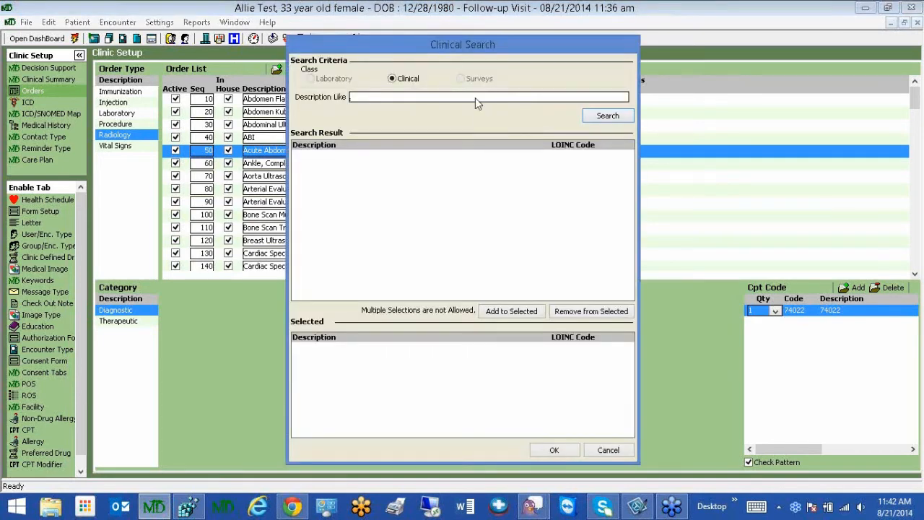
pyautogui.write('abodomen')
pyautogui.press('Tab')
pyautogui.click(476, 97)
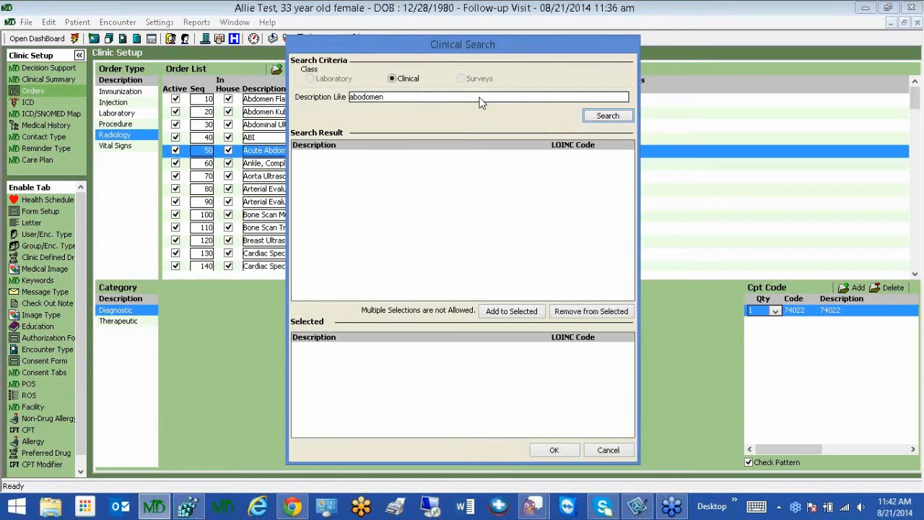
pyautogui.click(362, 98)
pyautogui.press('BackSpace')
pyautogui.press('Return')
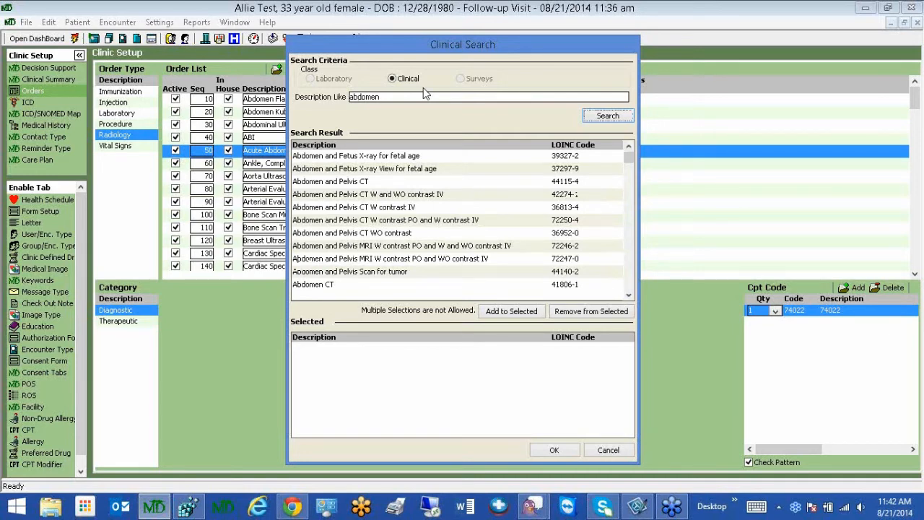
# Step: Assign the Abdomen X-ray LOINC code 37636-8 to Acute Abdomen (3 v) and mark its result as having an image
pyautogui.click(629, 296)
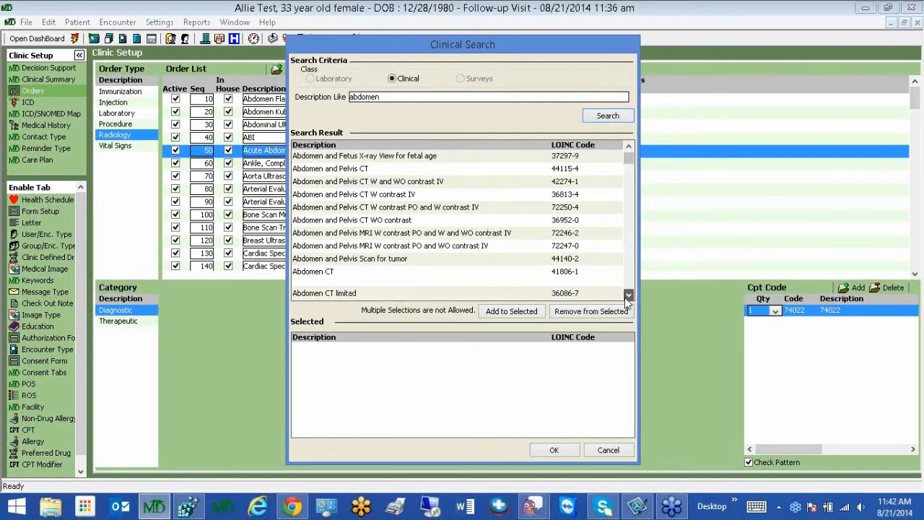
pyautogui.click(629, 295)
pyautogui.click(628, 295)
pyautogui.scroll(-3, 477, 219)
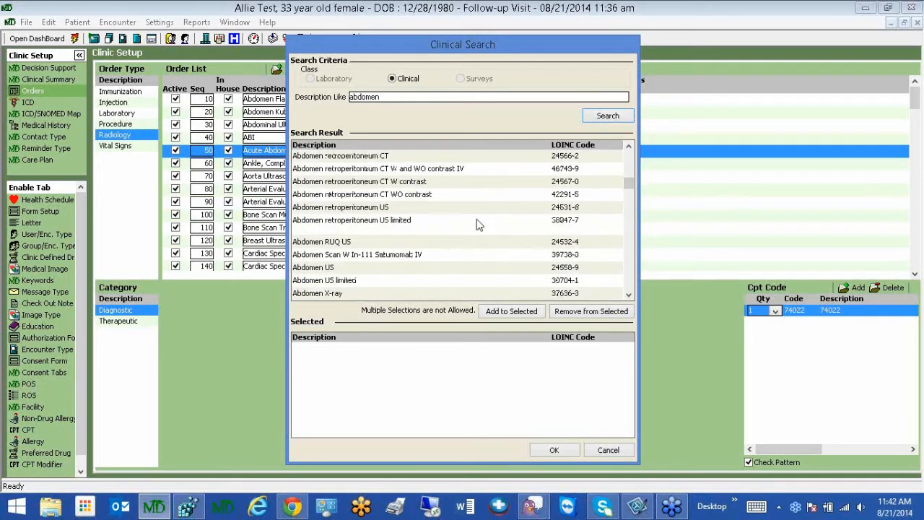
pyautogui.doubleClick(329, 293)
pyautogui.click(559, 454)
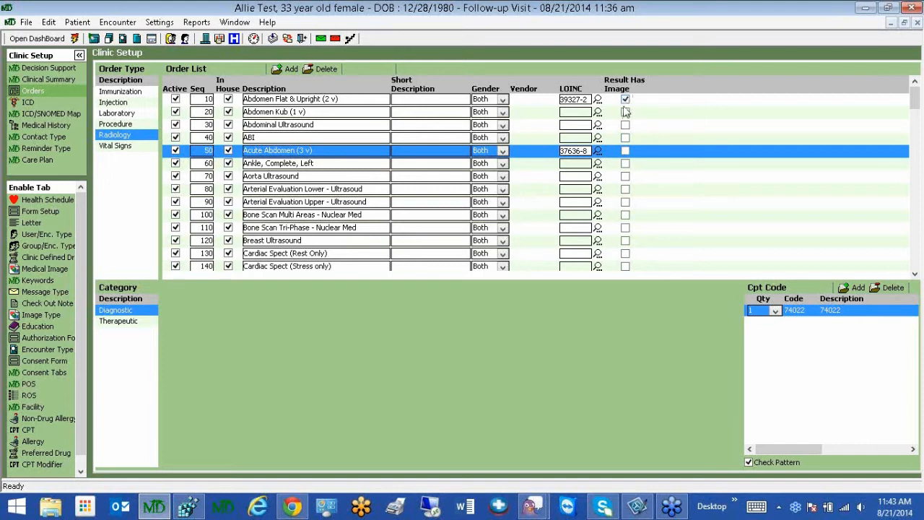
pyautogui.click(626, 153)
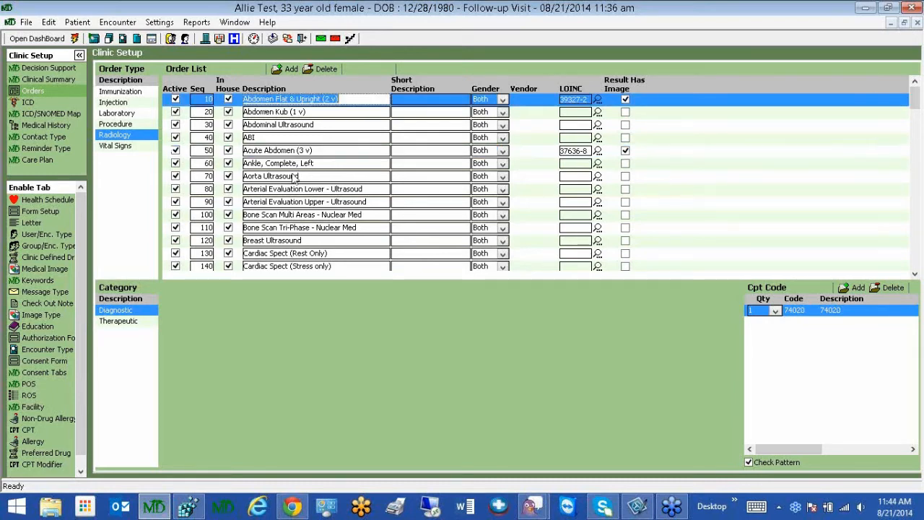
pyautogui.click(276, 153)
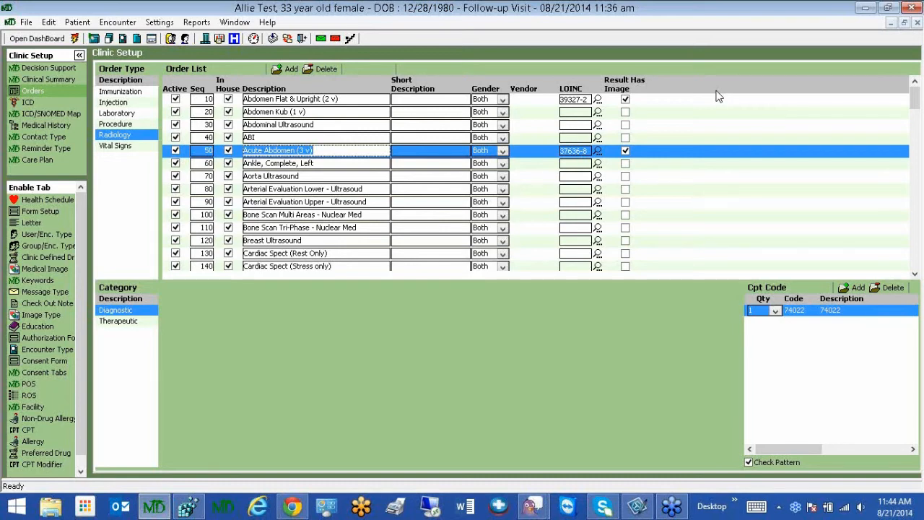
# Step: Show the therapeutic immunization orders and select the Hep A#1 order
pyautogui.click(115, 91)
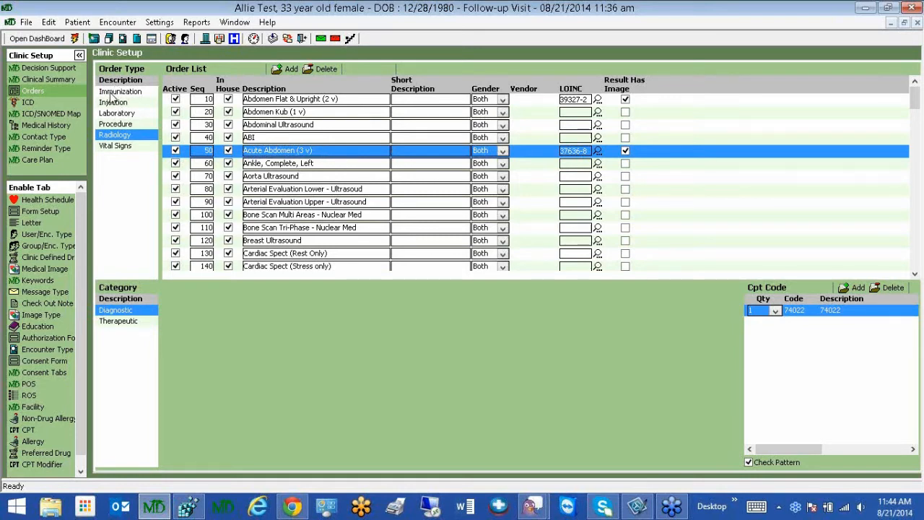
pyautogui.click(113, 92)
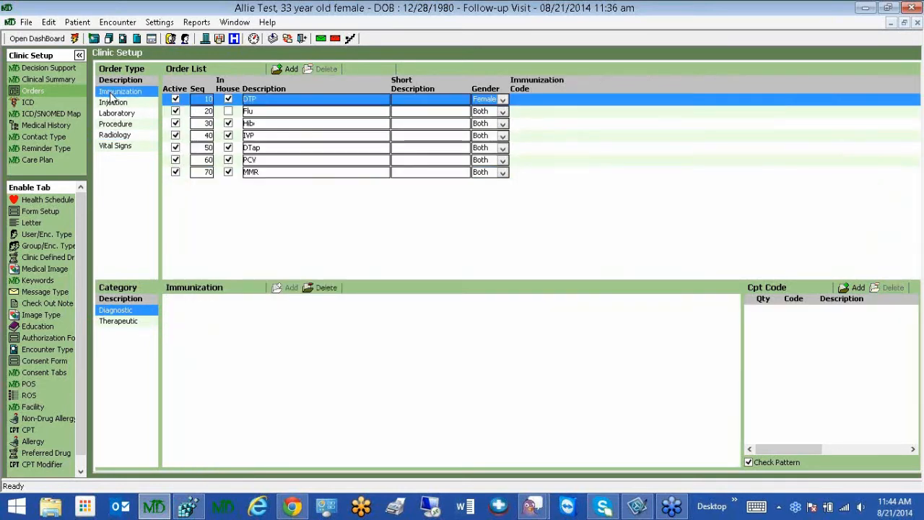
pyautogui.click(111, 326)
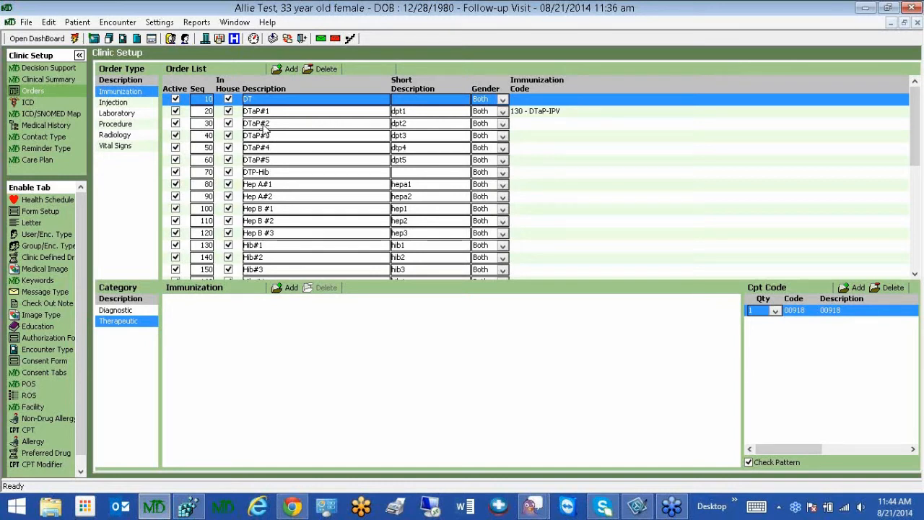
pyautogui.click(264, 125)
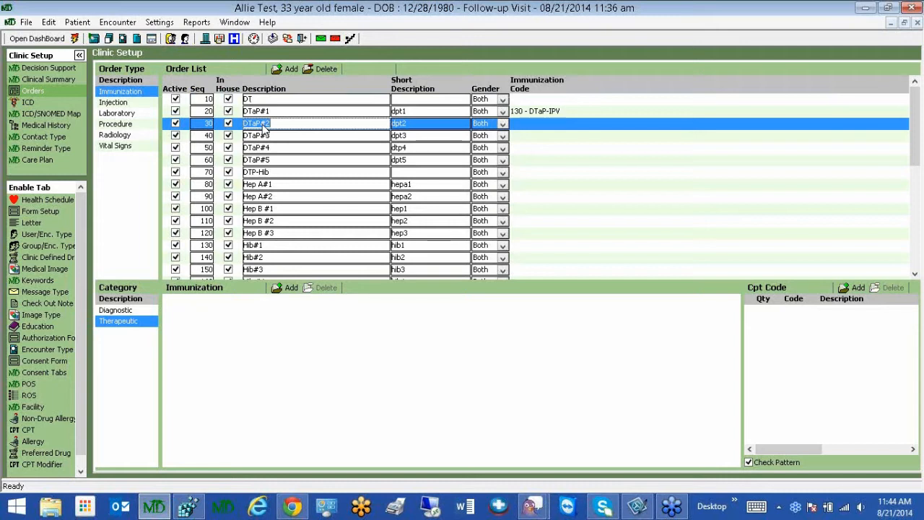
pyautogui.click(254, 186)
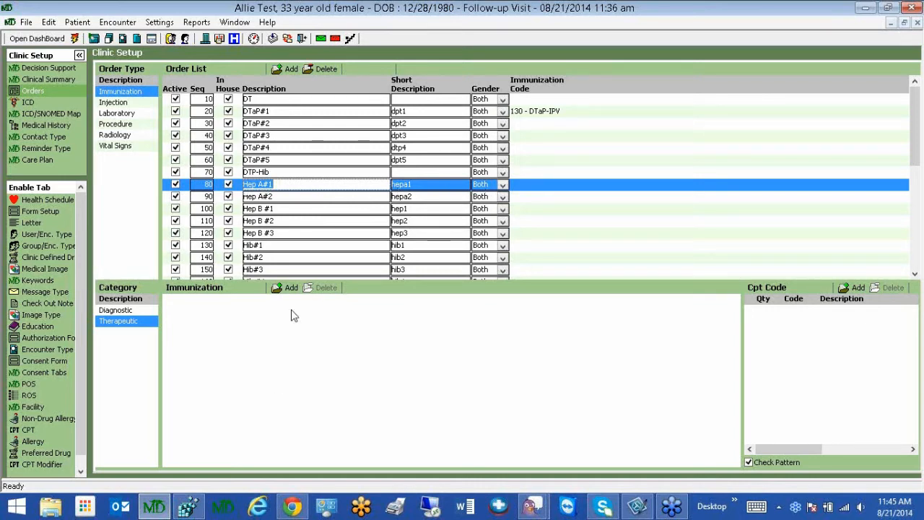
# Step: Add an immunization entry to Hep A#1 with immunization code 52 - hepatitis A vaccine, adult dosage
pyautogui.click(292, 288)
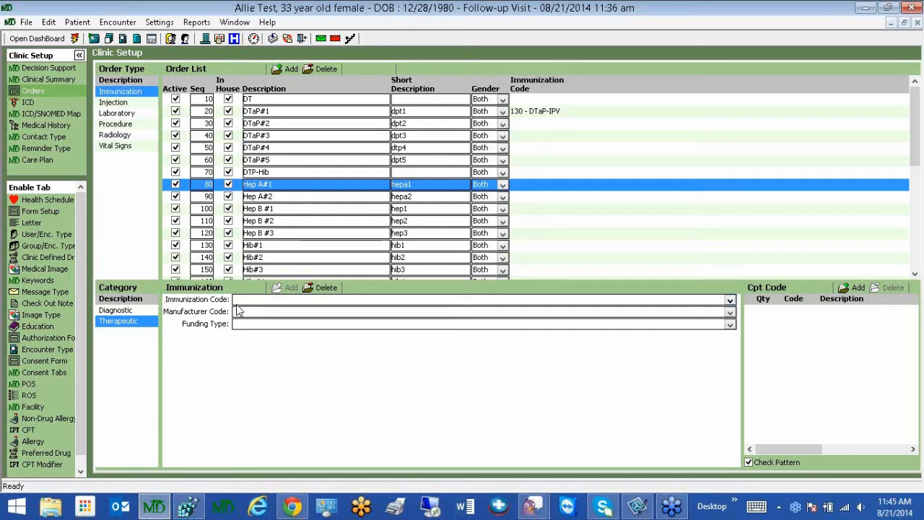
pyautogui.click(730, 301)
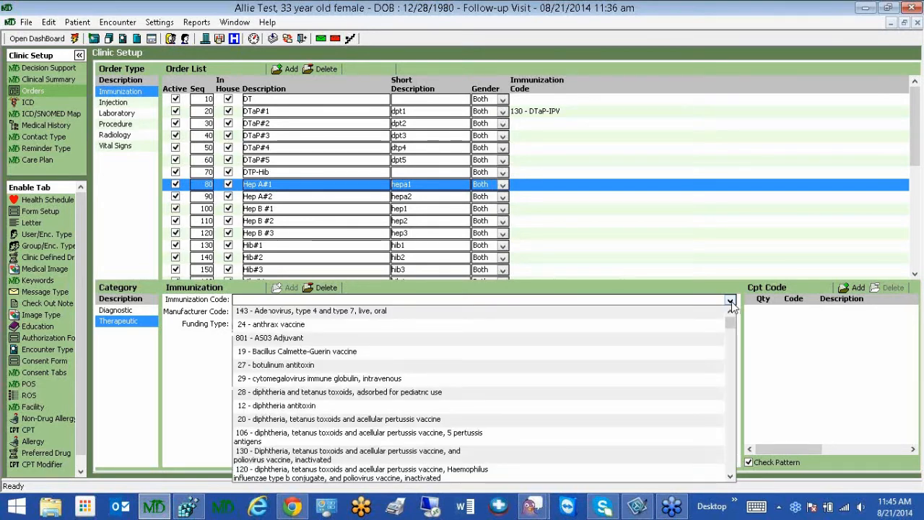
pyautogui.moveTo(731, 332); pyautogui.dragTo(736, 479)
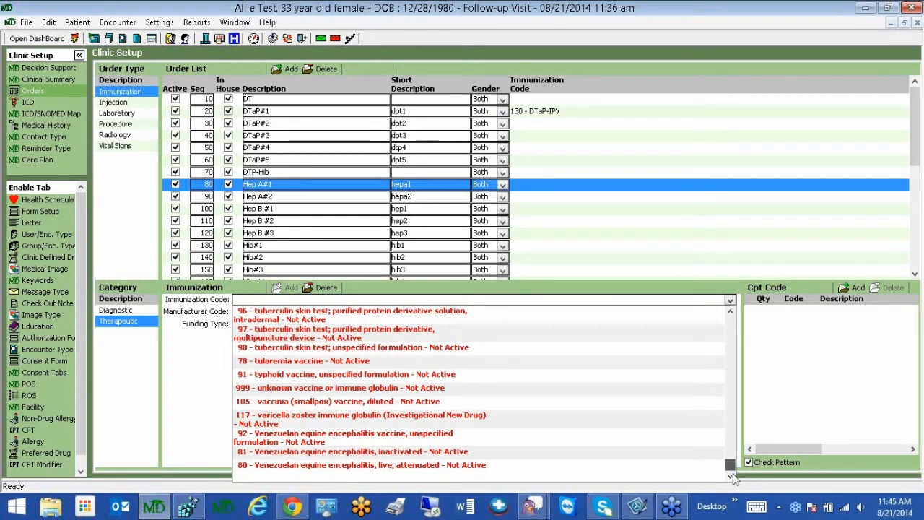
pyautogui.moveTo(731, 473); pyautogui.dragTo(738, 325)
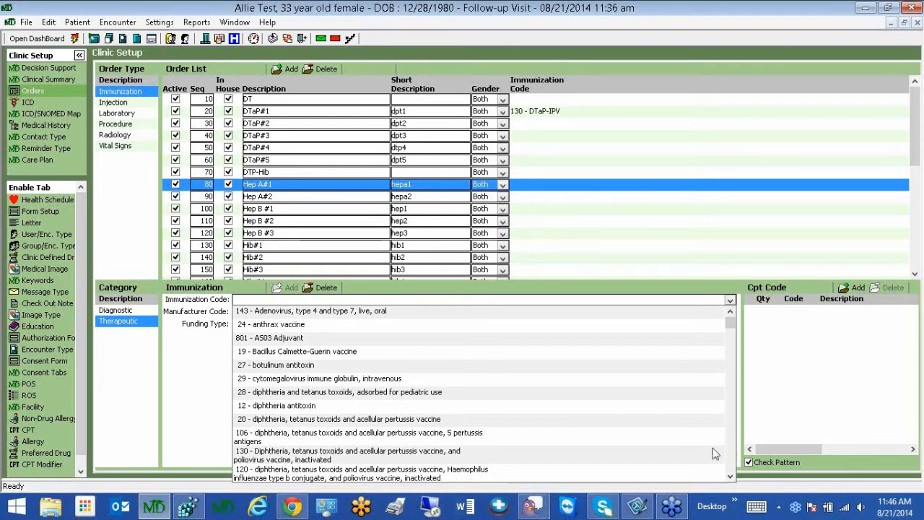
pyautogui.moveTo(732, 325); pyautogui.dragTo(732, 336)
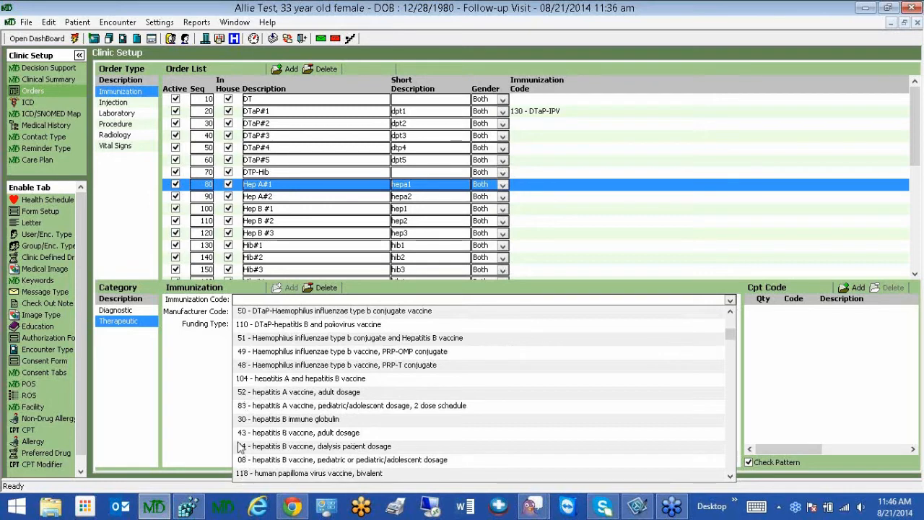
pyautogui.click(294, 394)
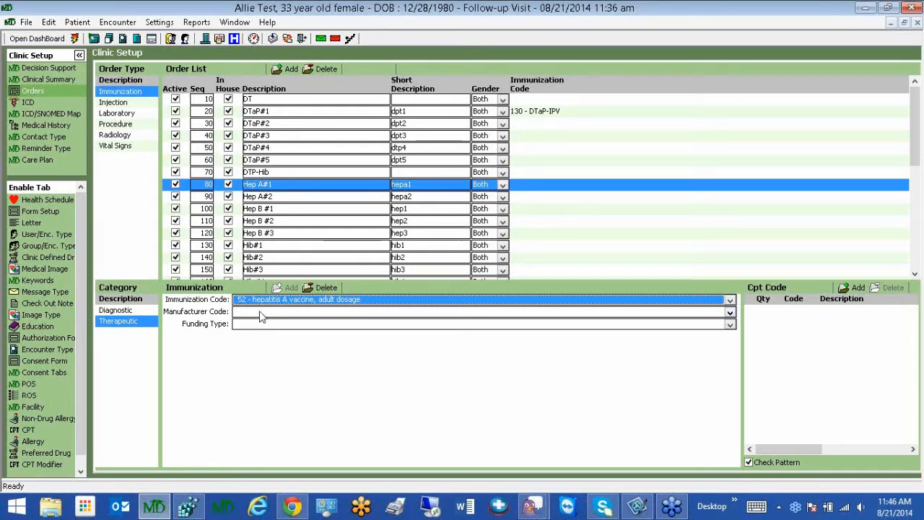
# Step: Set the Hep A#1 manufacturer code to SKB - GlaxoSmithKline and the funding type to State funds
pyautogui.click(261, 314)
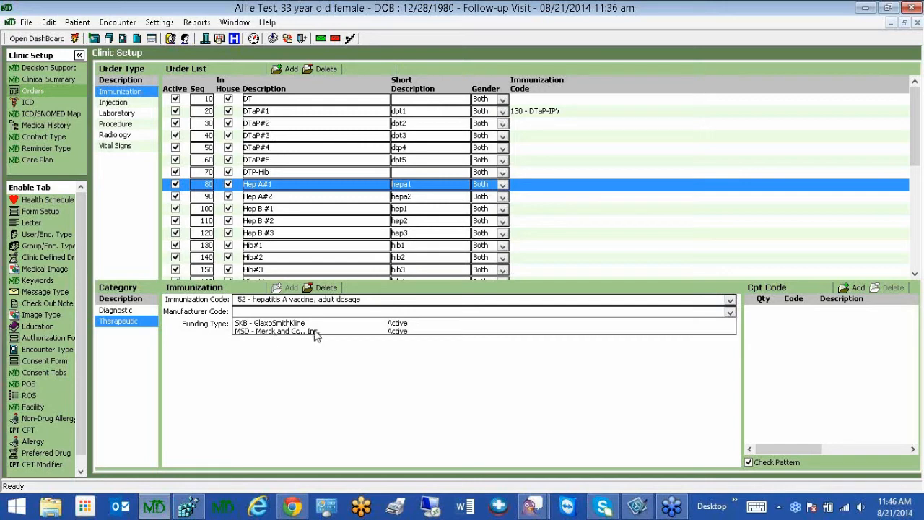
pyautogui.click(266, 324)
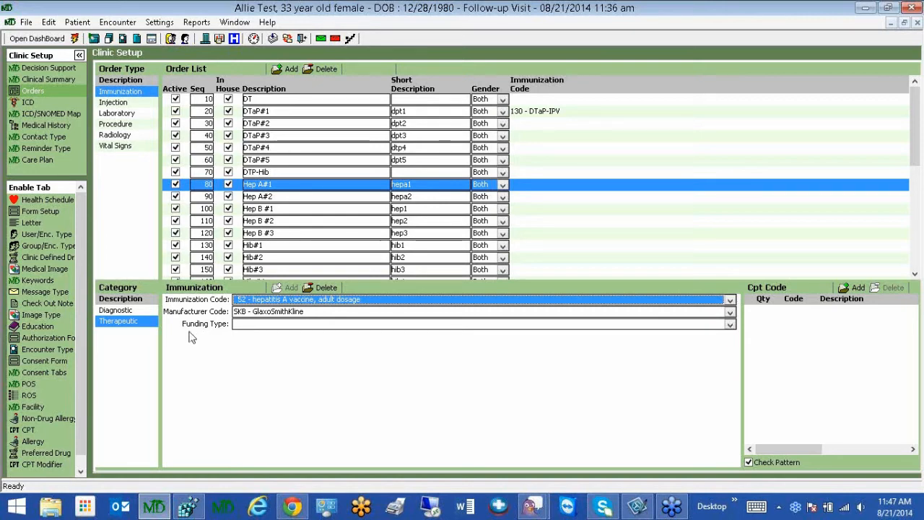
pyautogui.click(252, 327)
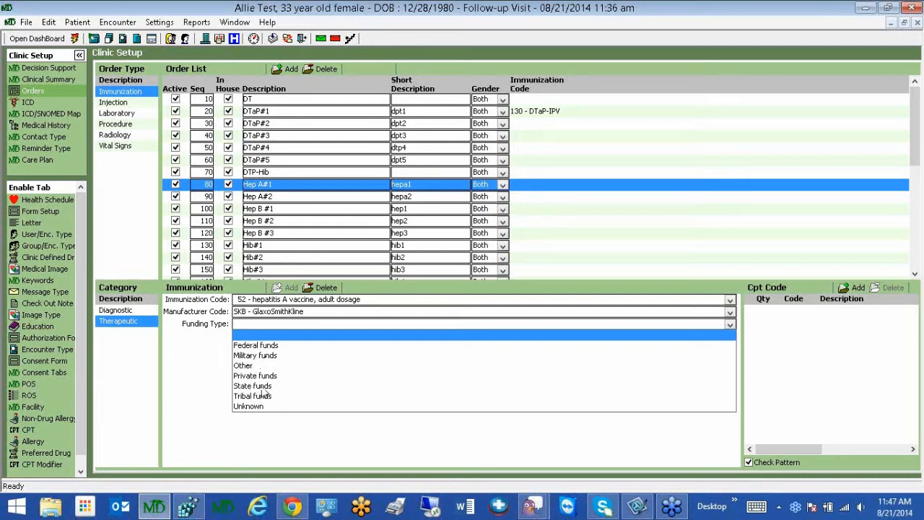
pyautogui.click(264, 387)
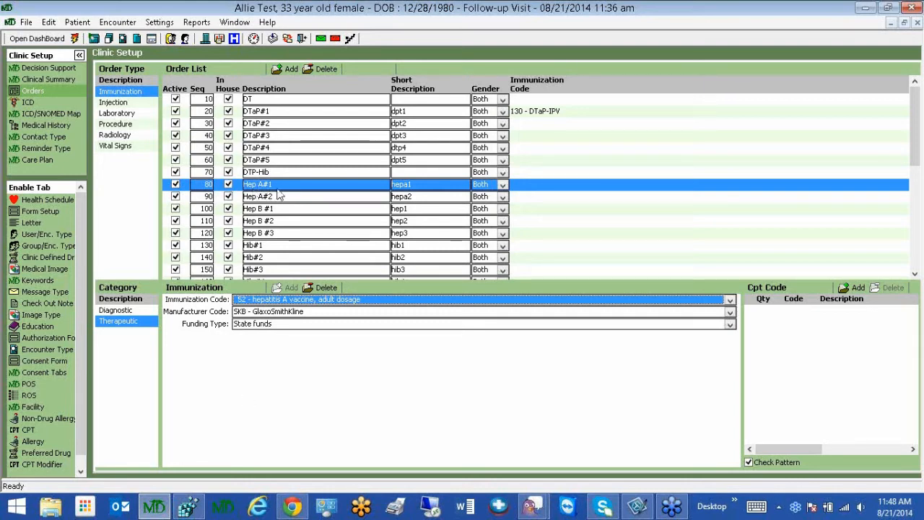
pyautogui.click(492, 458)
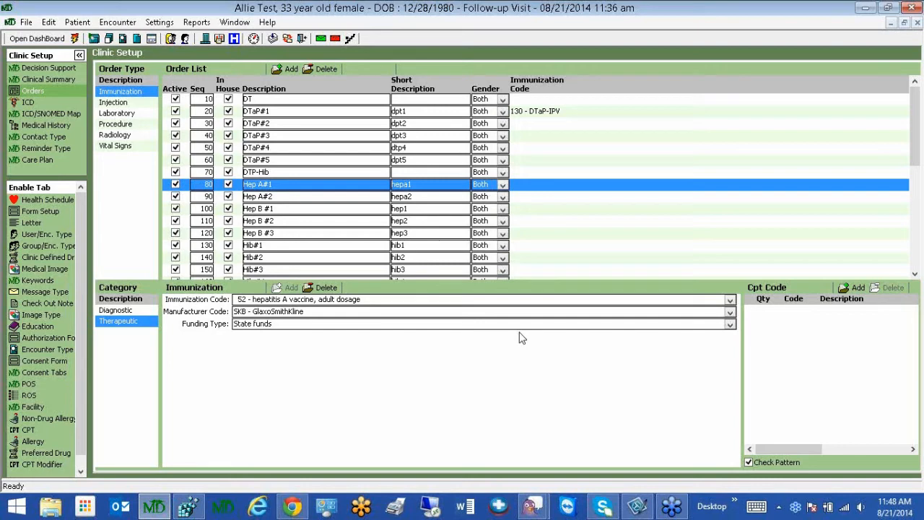
# Step: Open the patient's demographics, keep Multiple Birth at Yes and set the Multiple Birth Order to 3
pyautogui.click(185, 39)
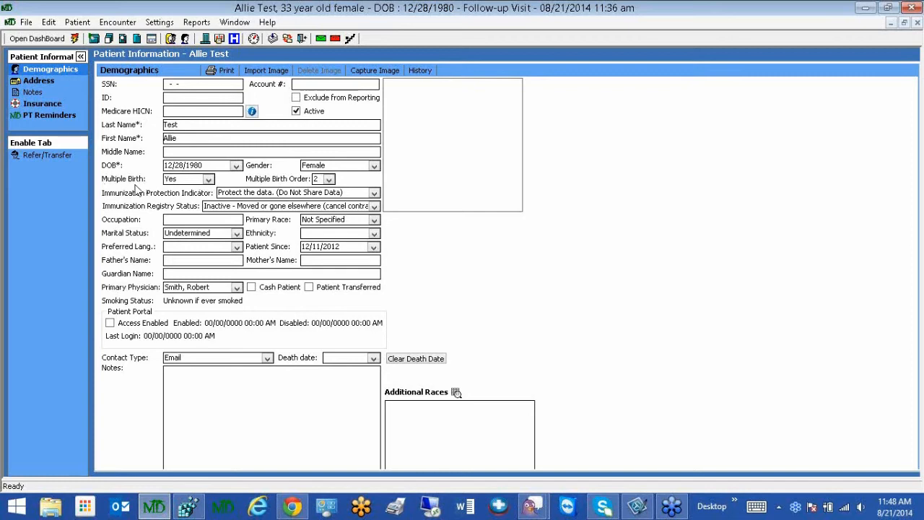
pyautogui.click(208, 179)
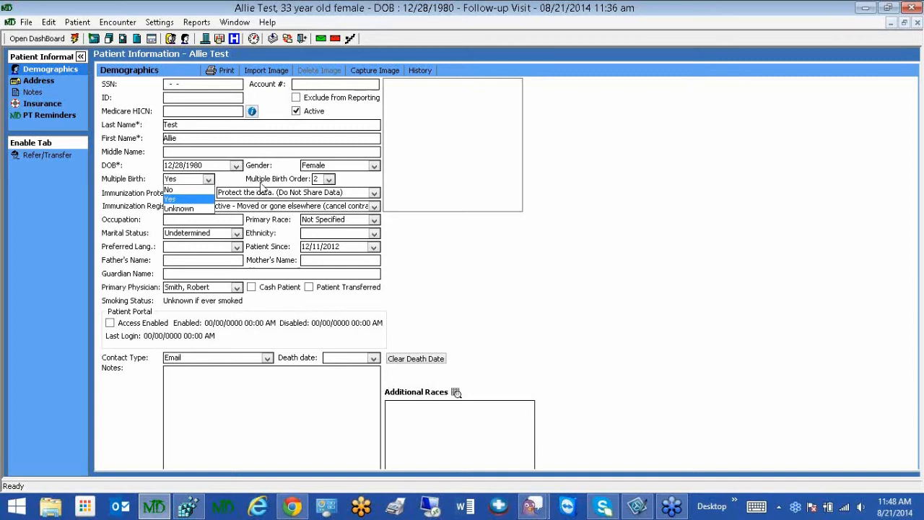
pyautogui.click(261, 189)
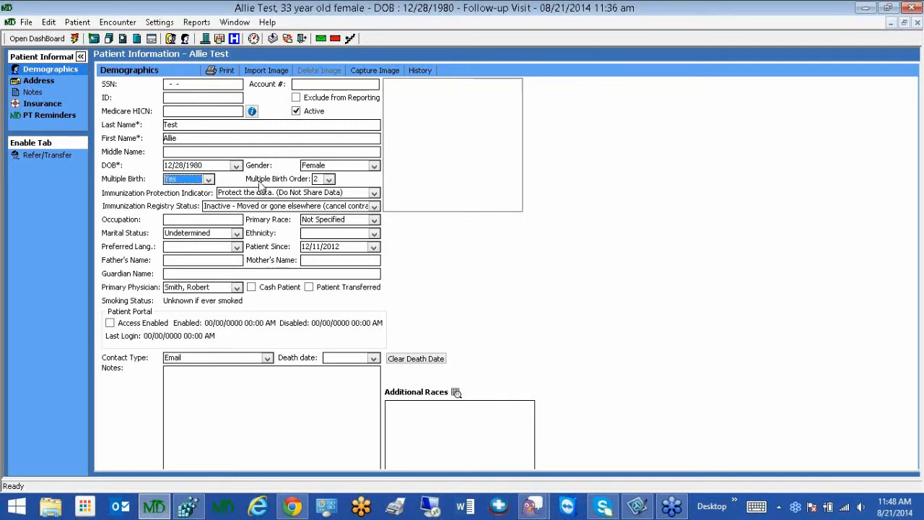
pyautogui.click(330, 179)
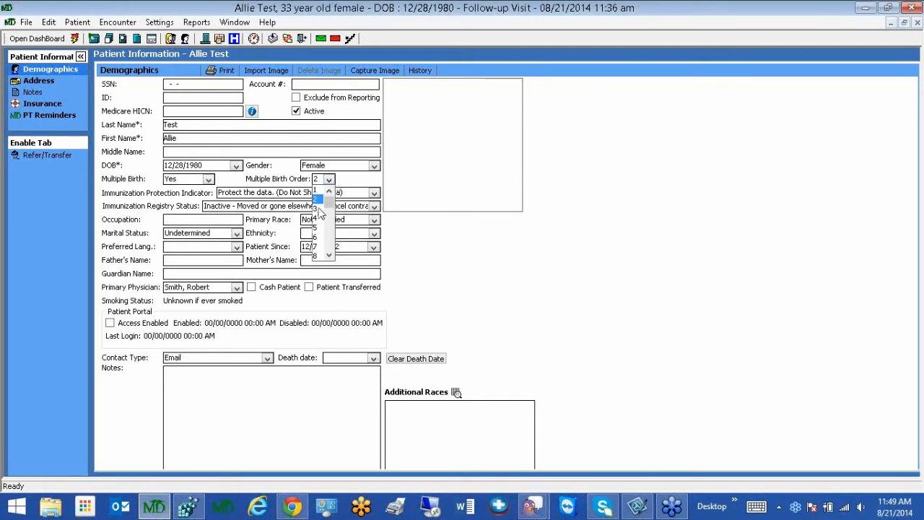
pyautogui.click(318, 208)
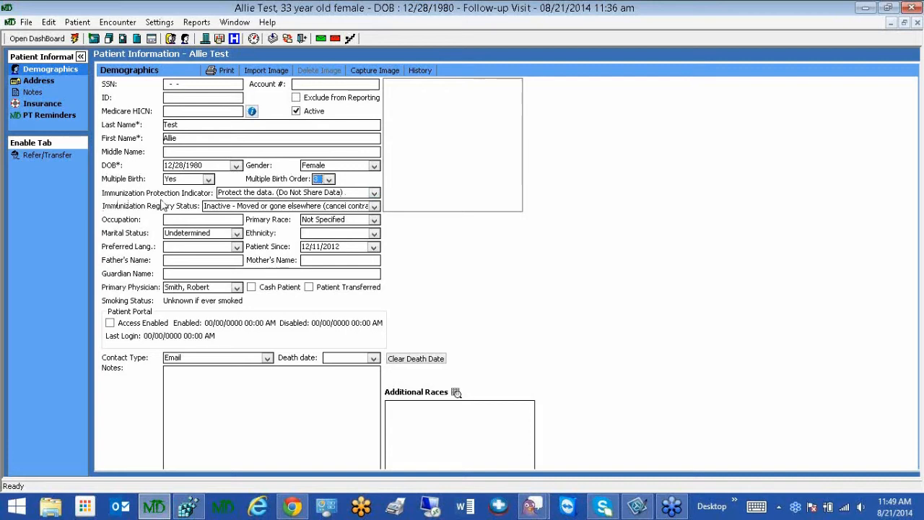
# Step: Try the other Immunization Protection Indicator options, then return the field to Protect the data. (Do Not Share Data)
pyautogui.click(374, 193)
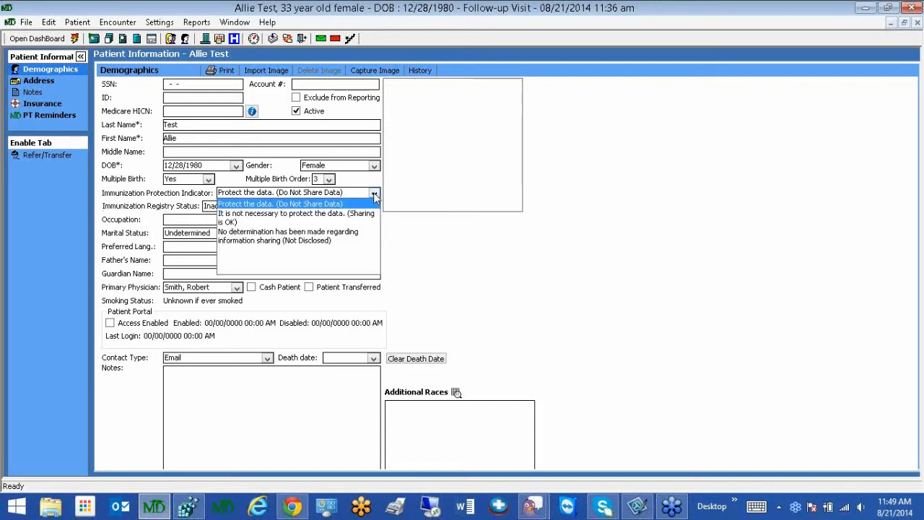
pyautogui.click(245, 242)
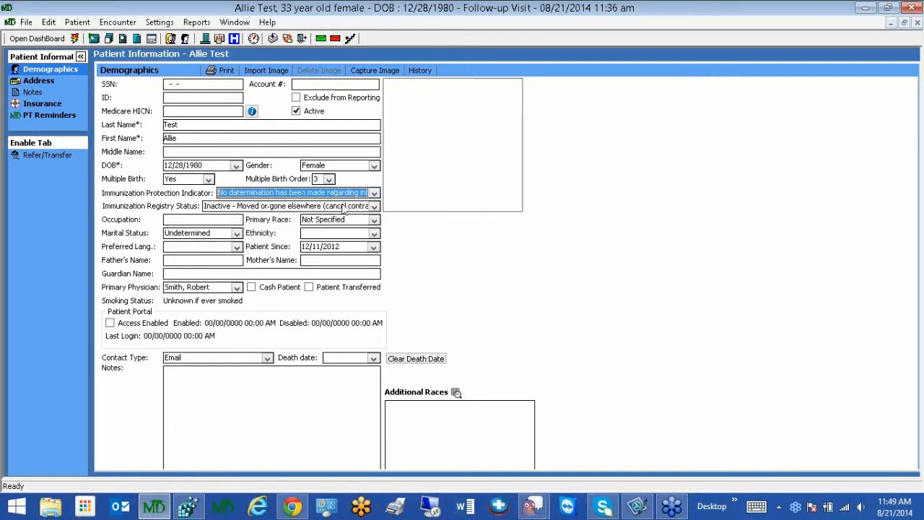
pyautogui.click(374, 193)
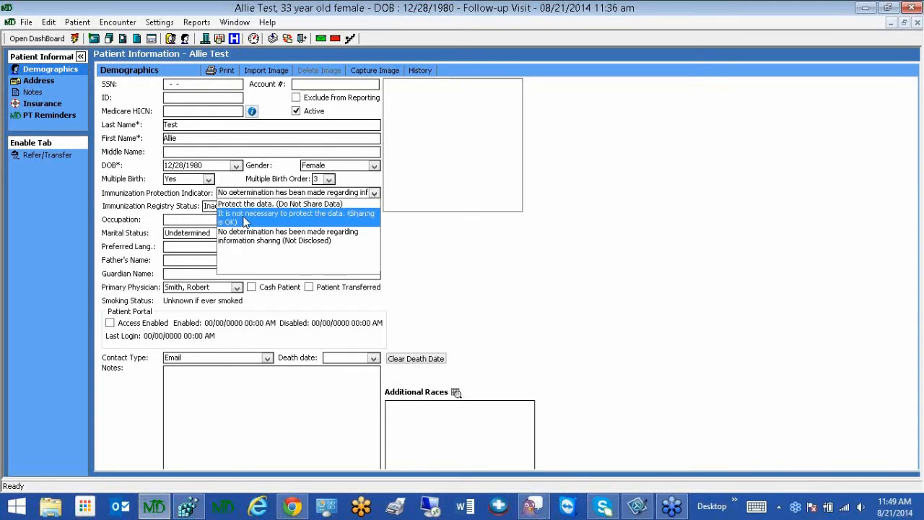
pyautogui.click(245, 222)
pyautogui.click(374, 193)
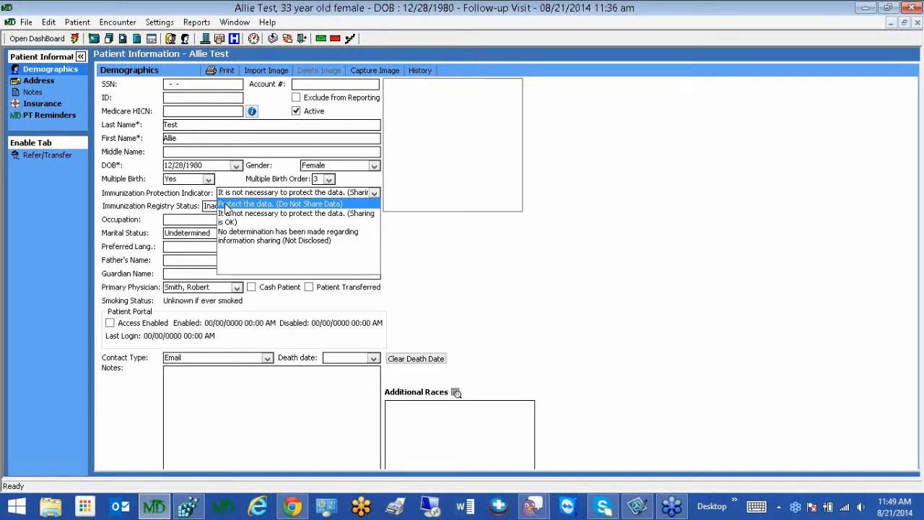
pyautogui.click(226, 206)
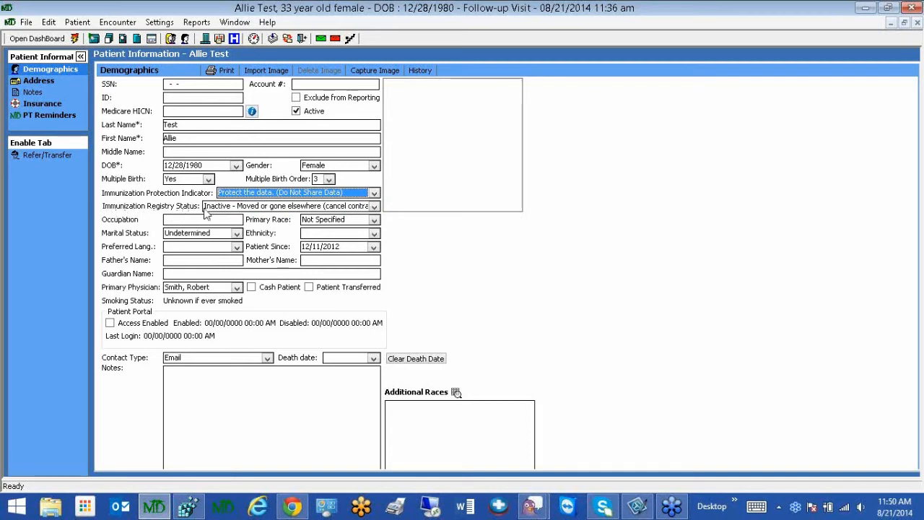
# Step: Review the Immunization Registry Status options and keep Inactive - Moved or gone elsewhere (cancel contract)
pyautogui.click(374, 207)
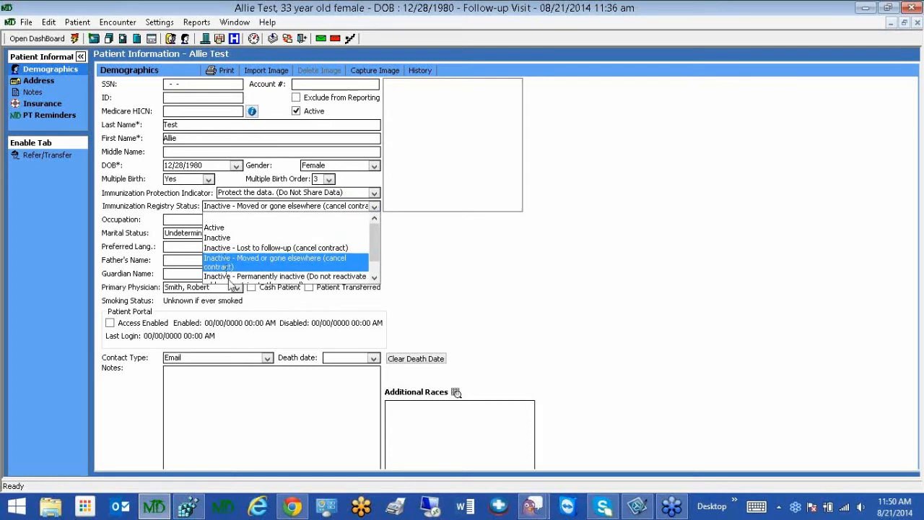
pyautogui.click(376, 267)
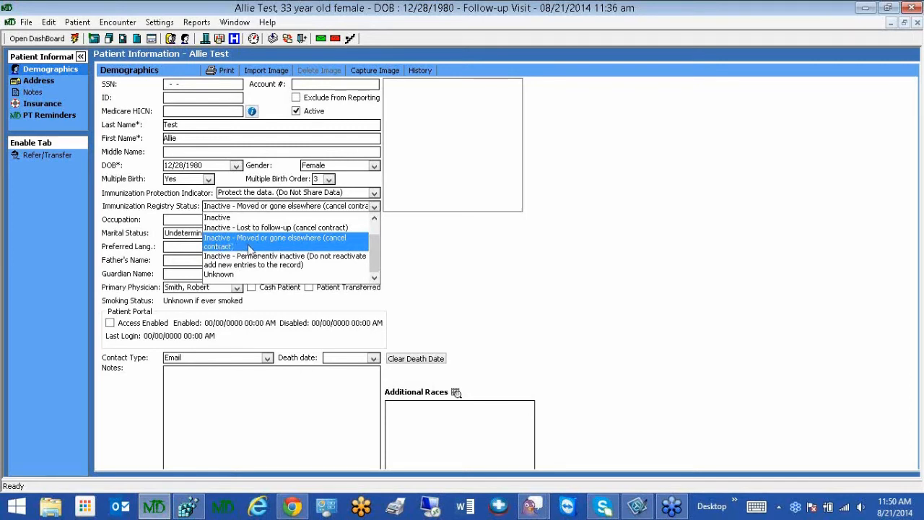
pyautogui.click(249, 249)
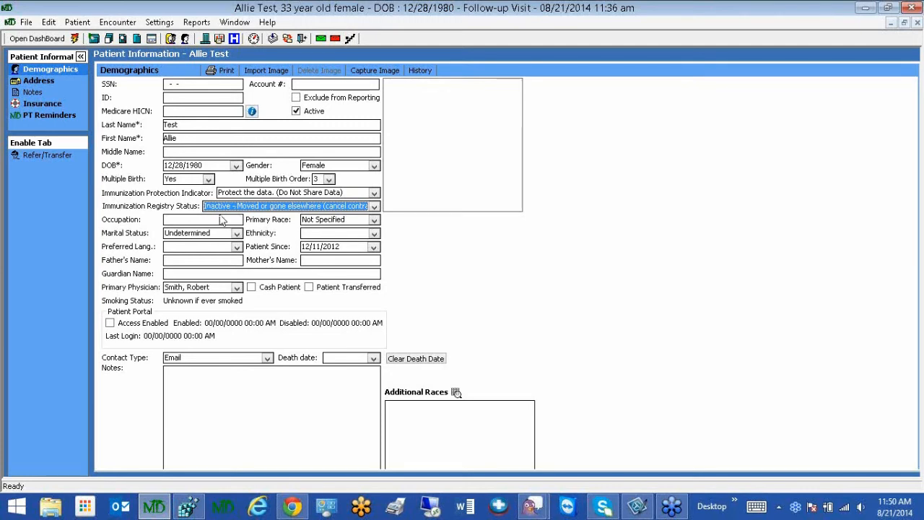
# Step: Return to Clinic Setup, show the ICD list and open the SNOMED mapping for code 410.41
pyautogui.click(276, 40)
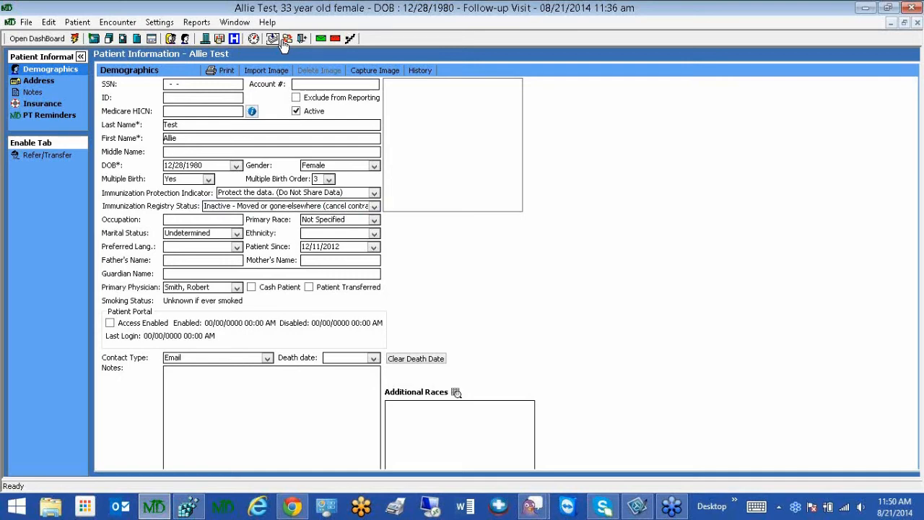
pyautogui.click(235, 21)
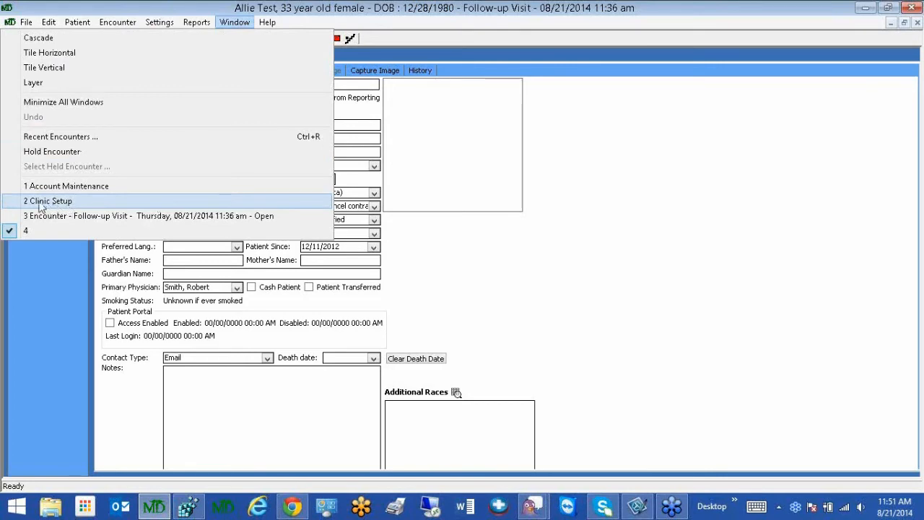
pyautogui.click(275, 196)
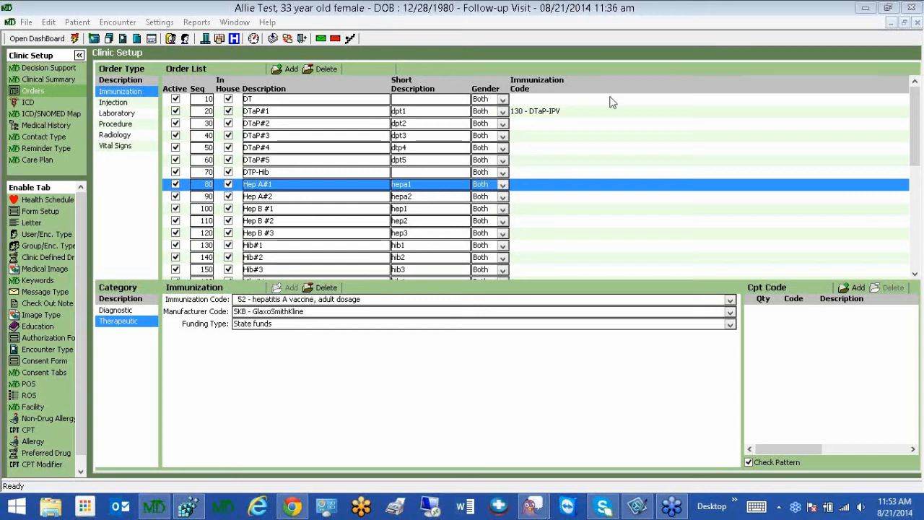
pyautogui.click(28, 103)
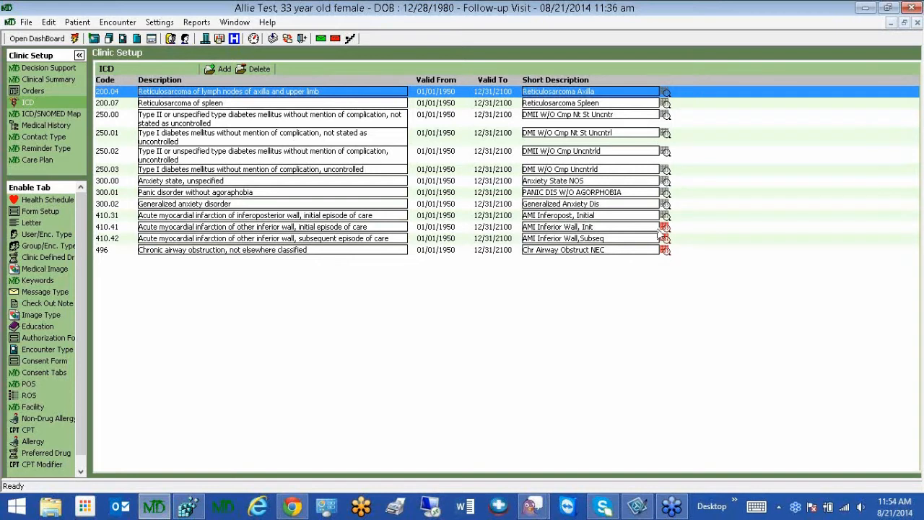
pyautogui.click(667, 230)
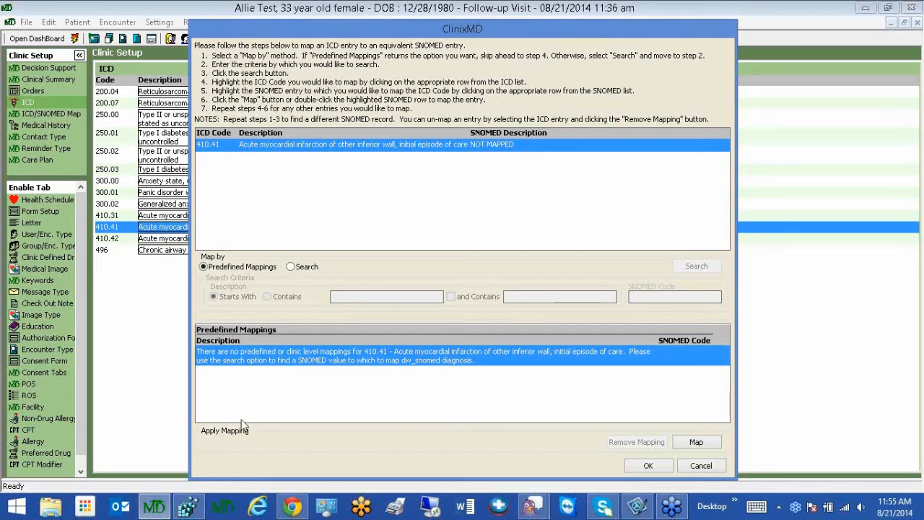
# Step: Search for SNOMED entries whose description contains "first myocardial infarction"
pyautogui.click(290, 267)
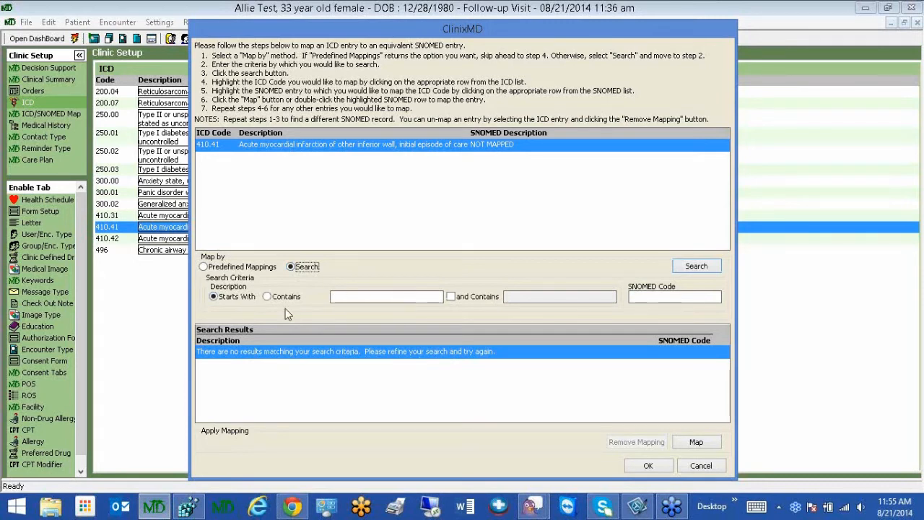
pyautogui.click(269, 300)
pyautogui.click(375, 295)
pyautogui.write('first,my')
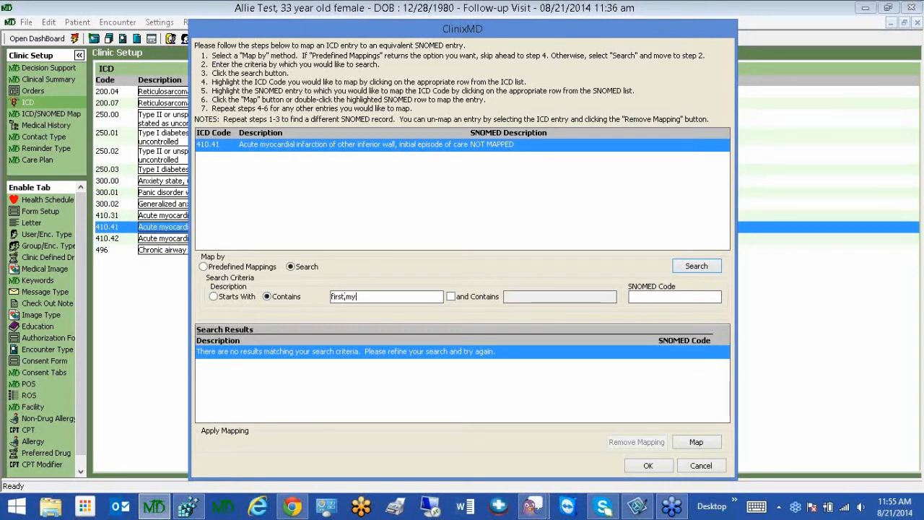
pyautogui.write('ocardial infarct')
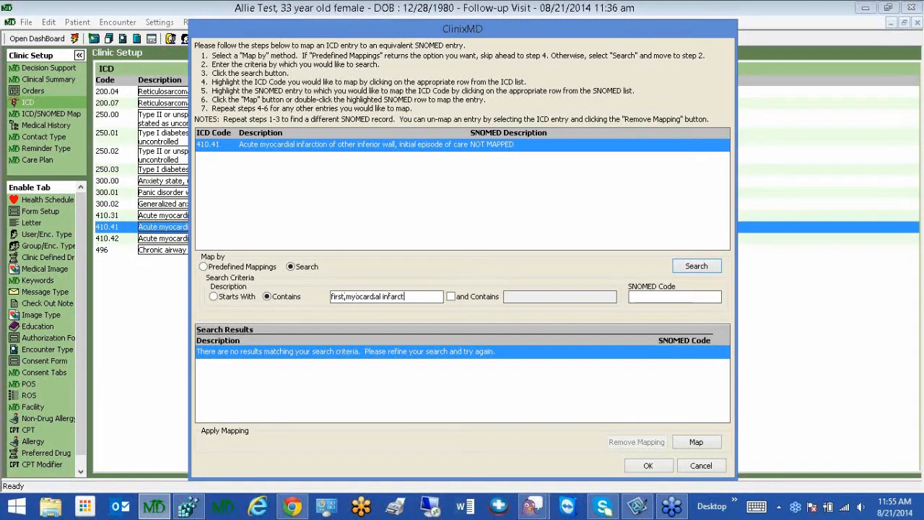
pyautogui.write('ion')
pyautogui.press('Return')
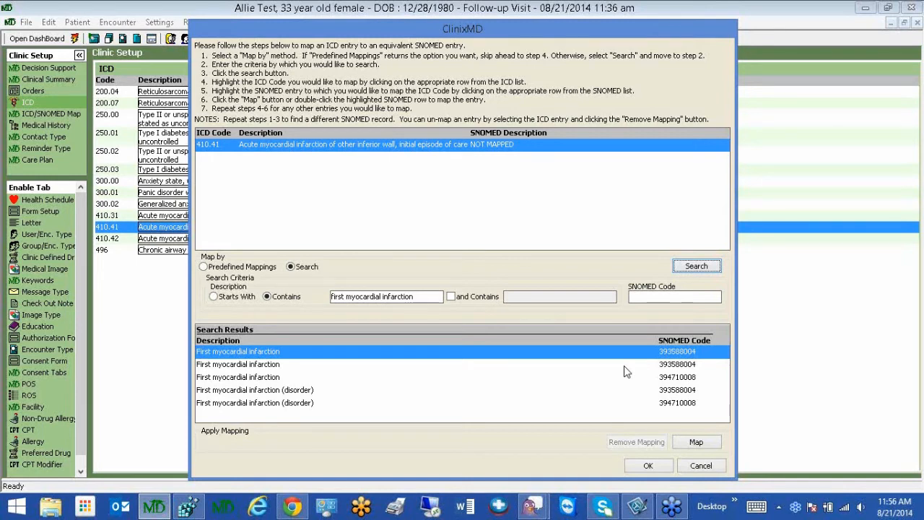
# Step: Map ICD code 410.41 to First myocardial infarction with SNOMED code 394710008, and open the ICD/SNOMED Map list
pyautogui.click(680, 378)
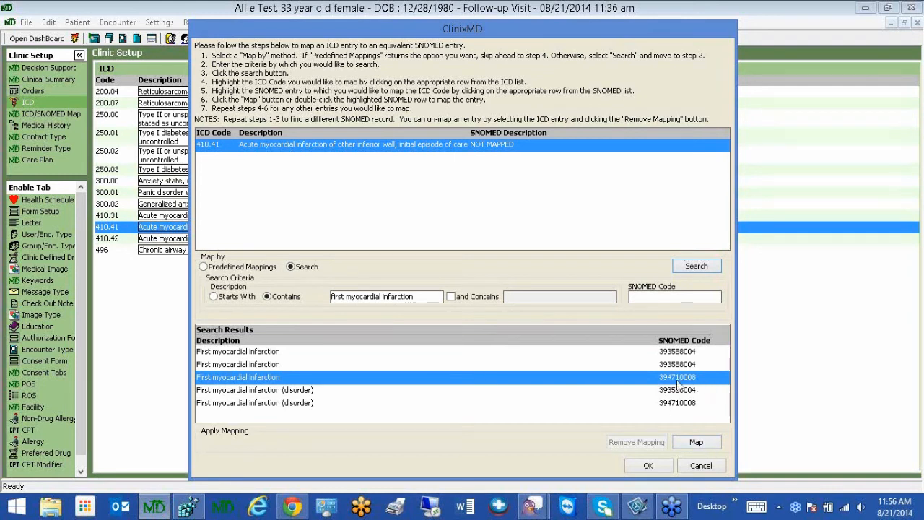
pyautogui.click(698, 443)
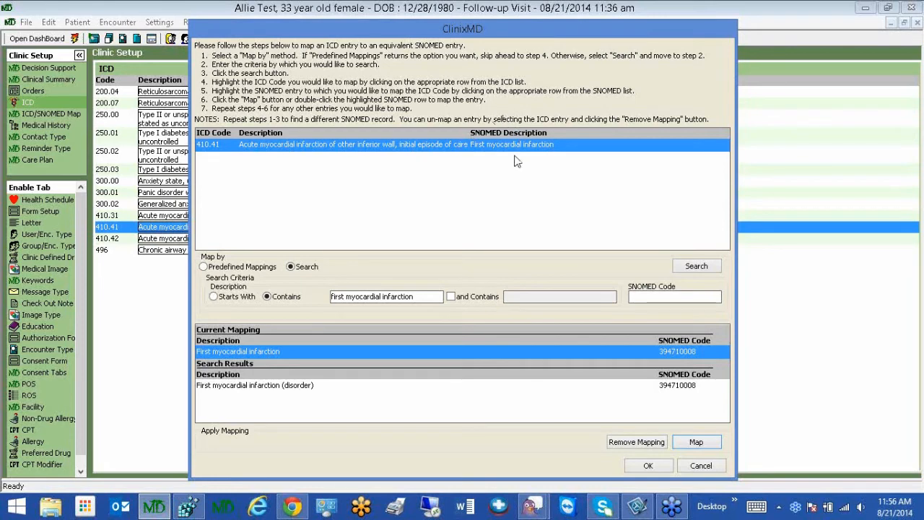
pyautogui.click(650, 466)
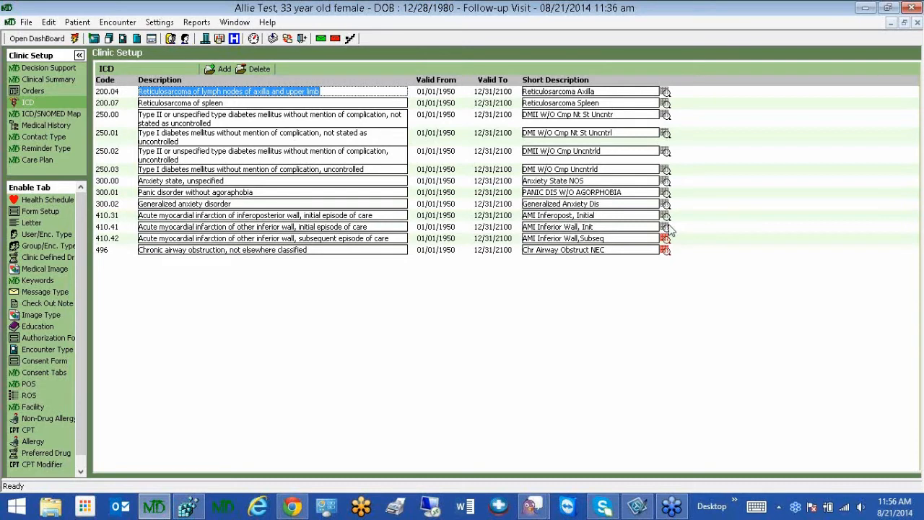
pyautogui.click(23, 116)
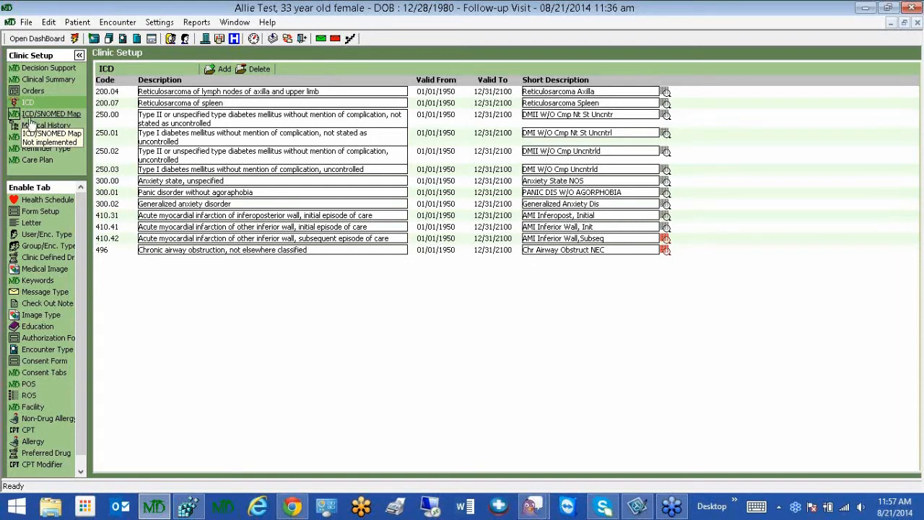
pyautogui.click(44, 115)
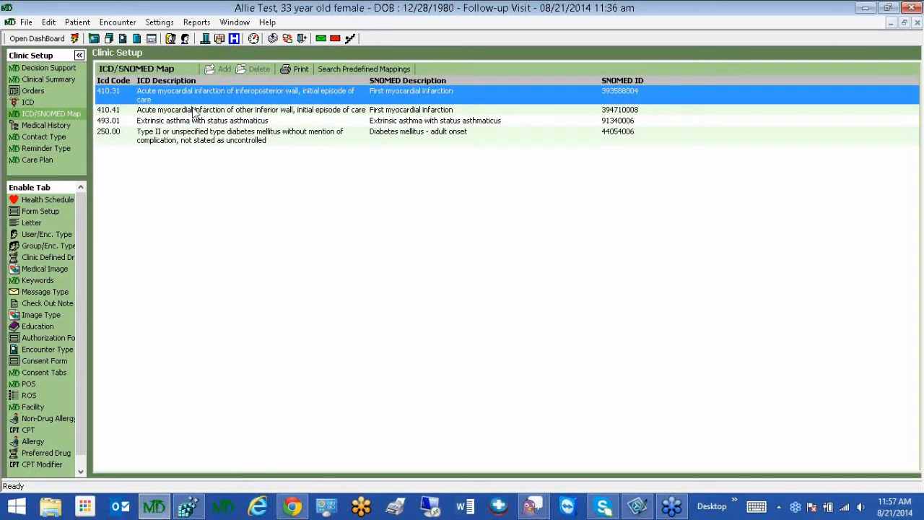
# Step: Switch to the open Follow-up Visit encounter and show its diagnoses
pyautogui.click(236, 23)
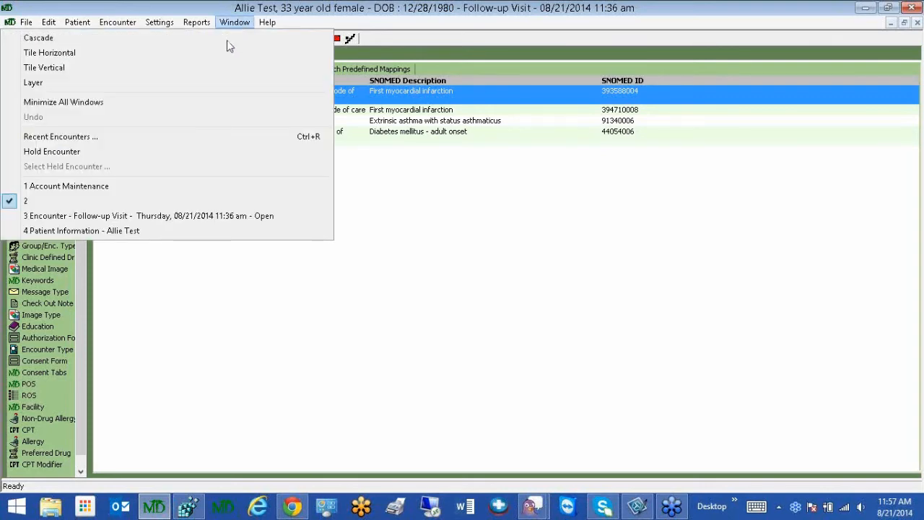
pyautogui.click(219, 218)
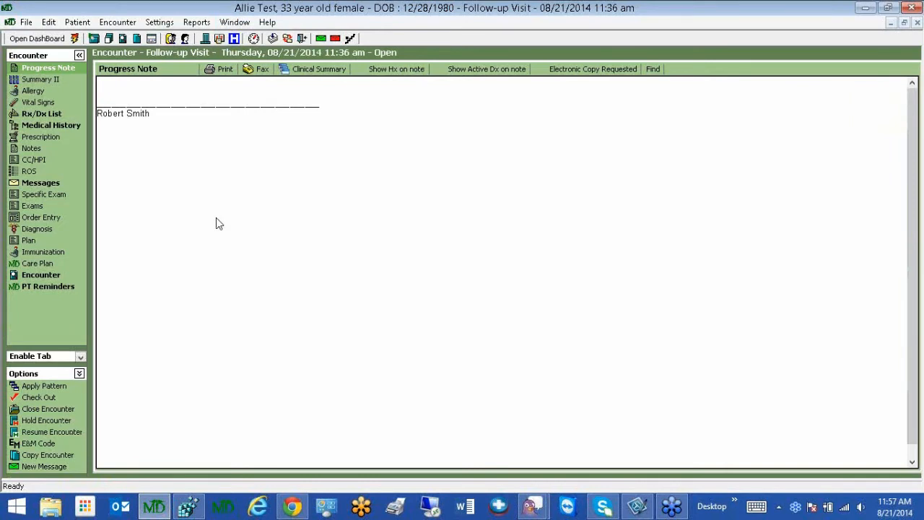
pyautogui.click(42, 231)
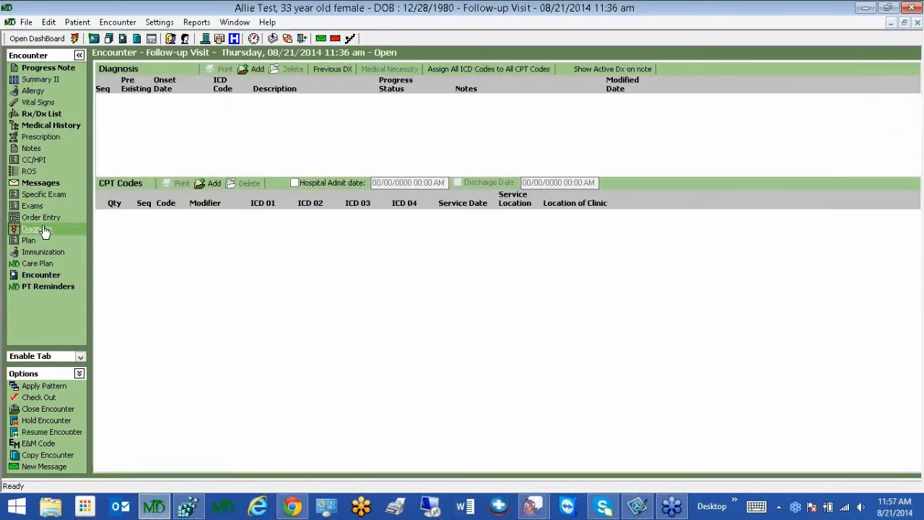
# Step: Start a new diagnosis, search for ICD code 250 and add 250.00, type II diabetes mellitus without complication, to the selected codes
pyautogui.click(255, 71)
pyautogui.write('250')
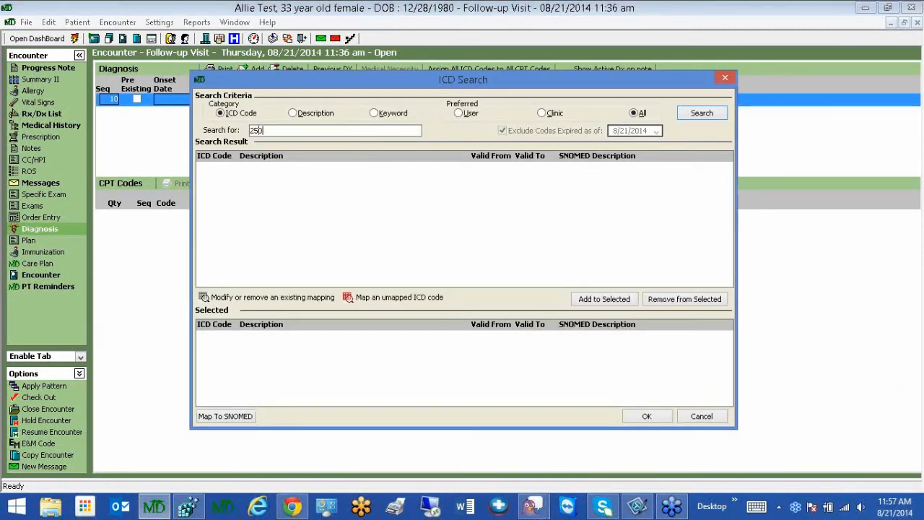
pyautogui.press('Return')
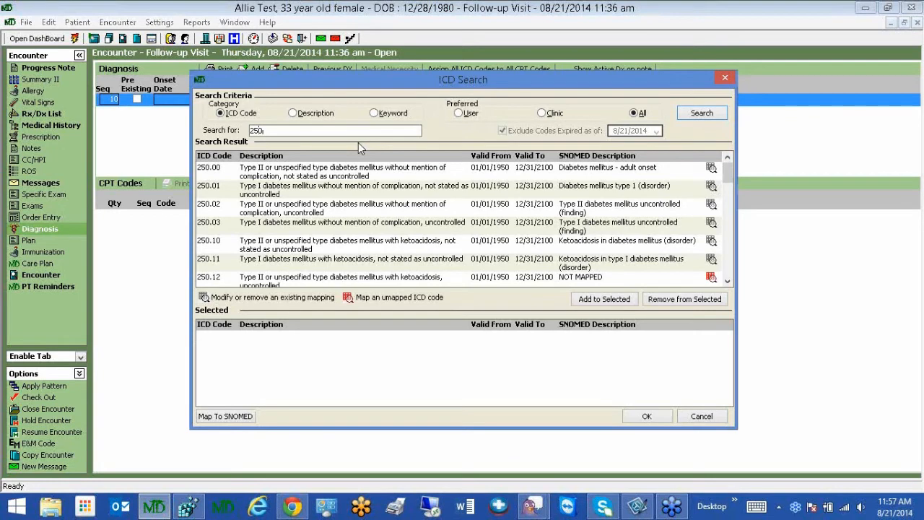
pyautogui.click(347, 177)
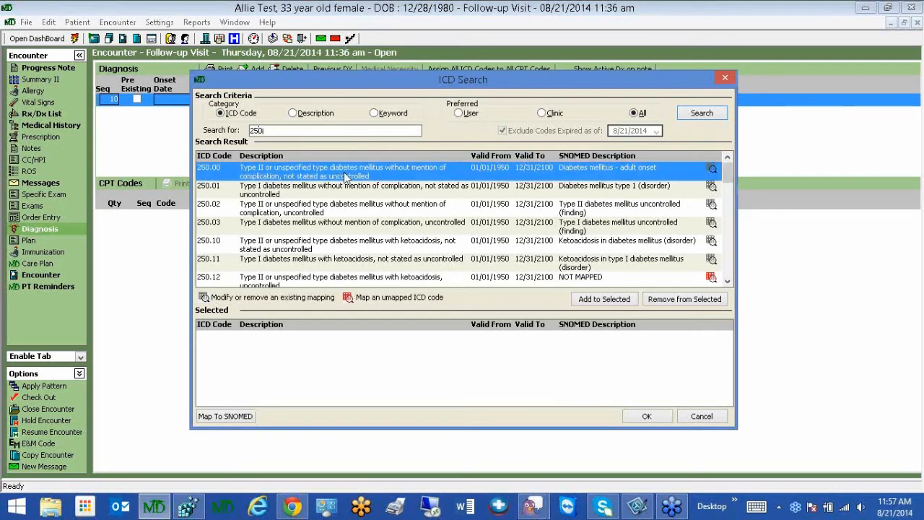
pyautogui.doubleClick(347, 178)
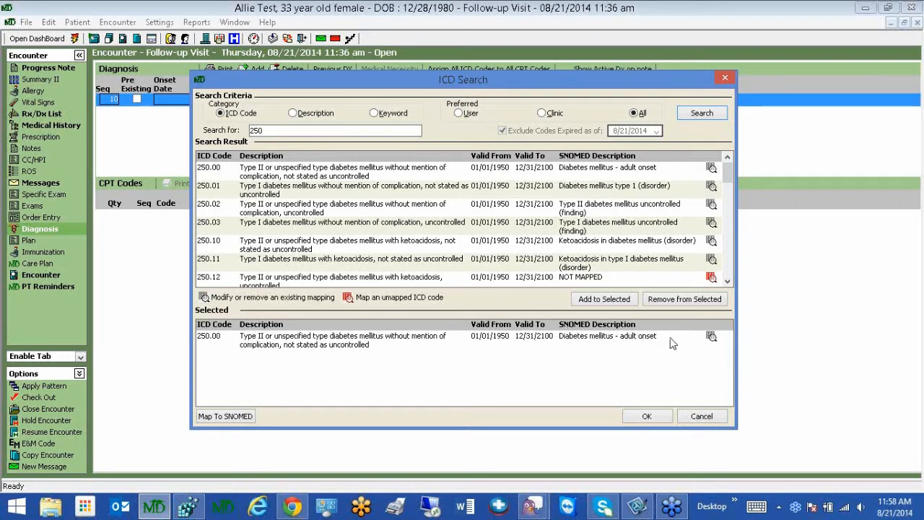
# Step: Map ICD code 250.00 to the predefined Diabetic on oral treatment (finding), SNOMED code 170746002, for all encounters of this patient
pyautogui.click(711, 338)
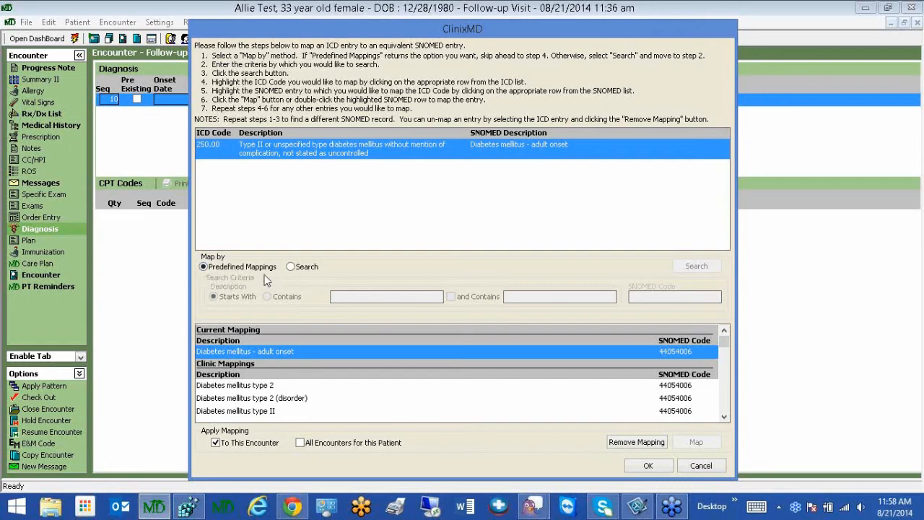
pyautogui.moveTo(726, 349); pyautogui.dragTo(730, 377)
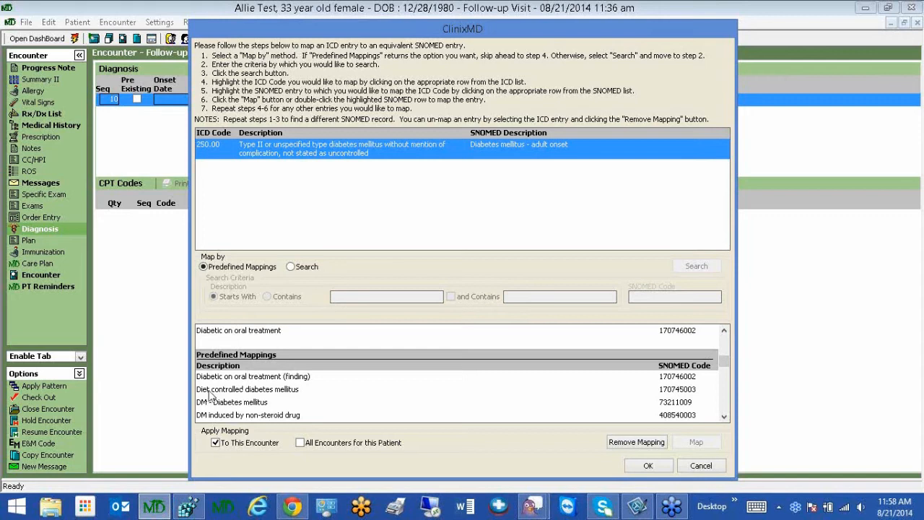
pyautogui.click(248, 394)
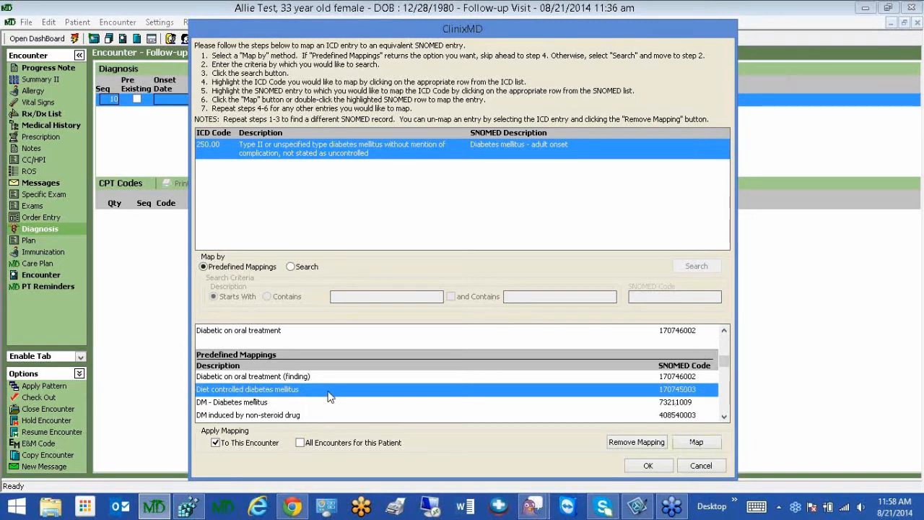
pyautogui.click(262, 378)
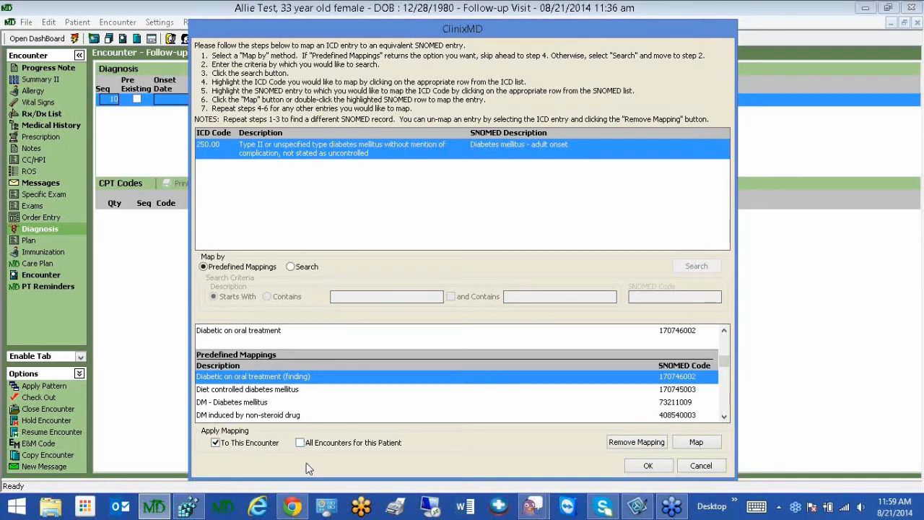
pyautogui.click(301, 443)
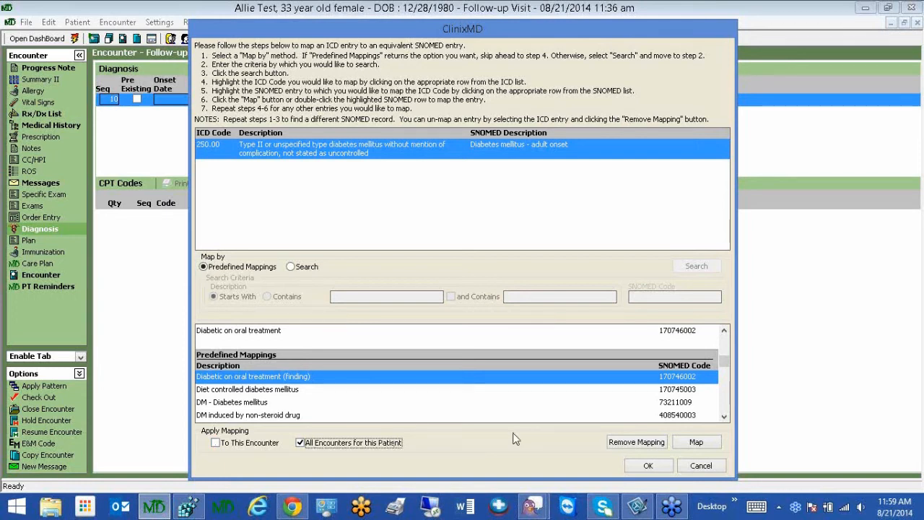
pyautogui.click(710, 445)
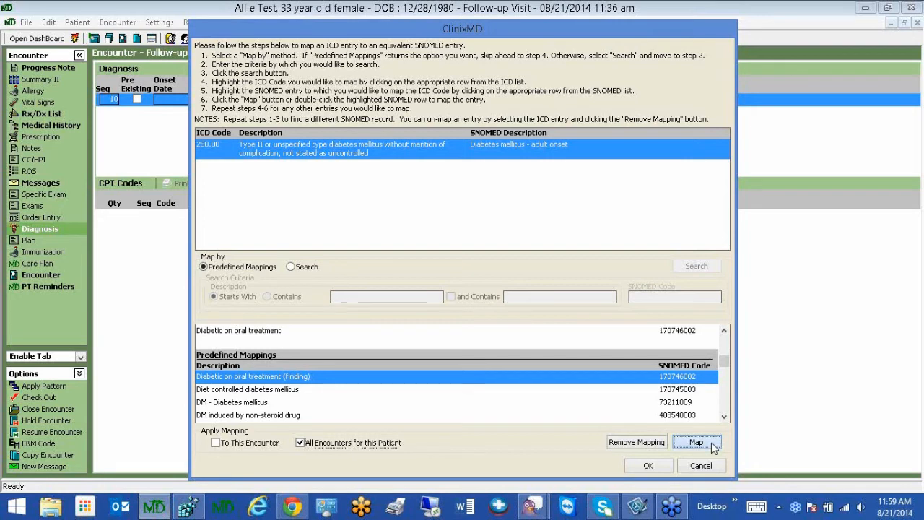
# Step: Confirm the 250.00 mapping, replace the existing mapping in the earlier Follow-up Visit, and add the diagnosis to the current encounter
pyautogui.click(530, 324)
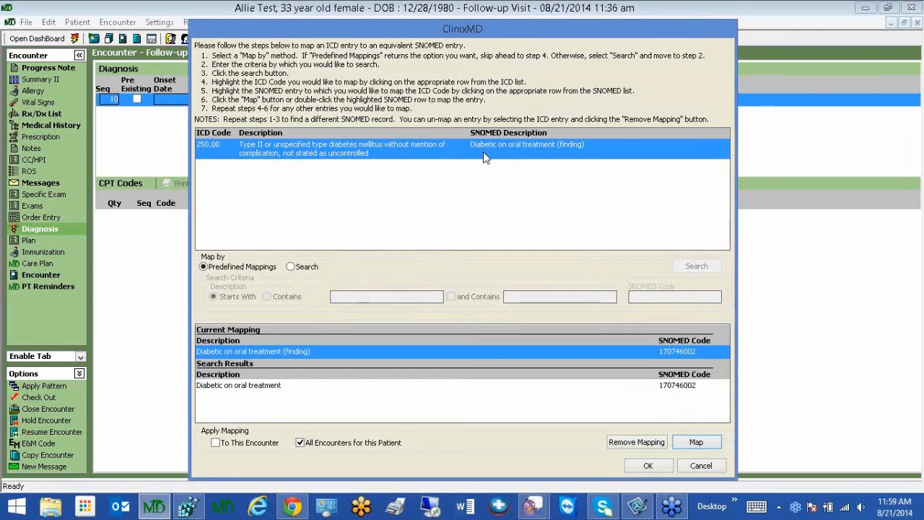
pyautogui.click(653, 466)
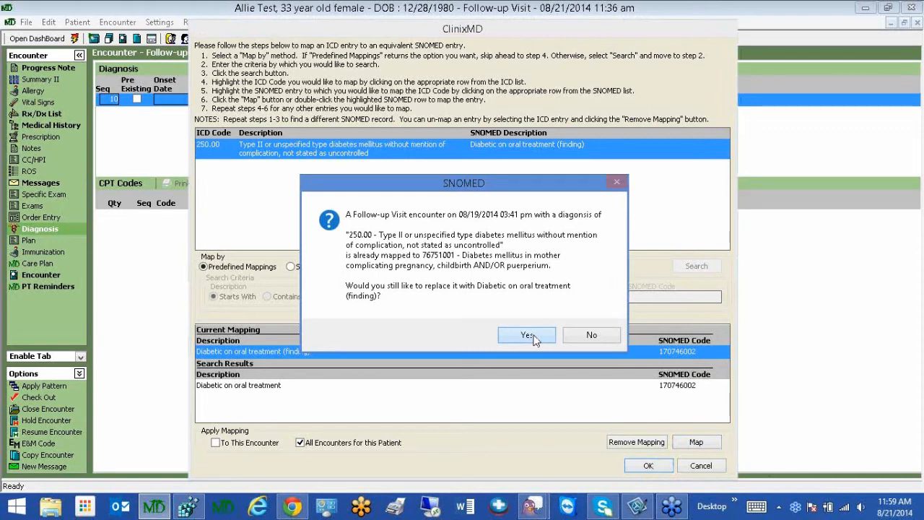
pyautogui.click(526, 336)
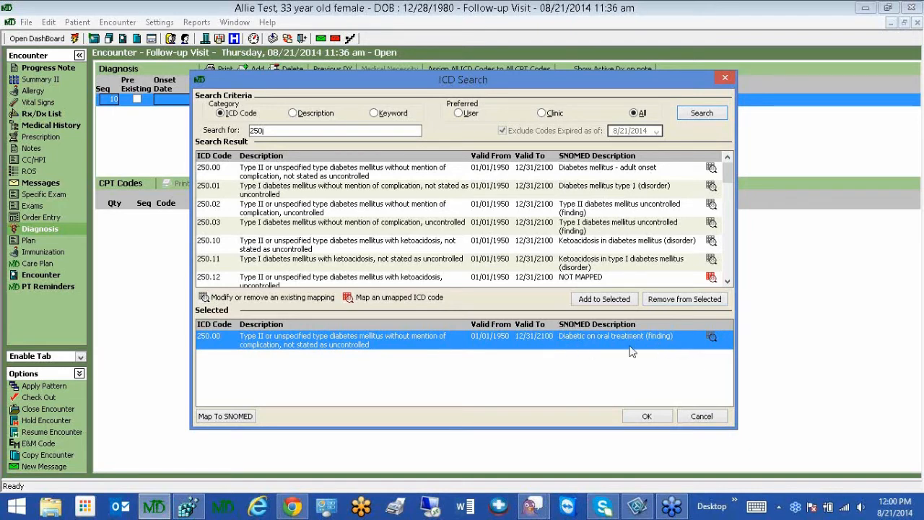
pyautogui.click(647, 419)
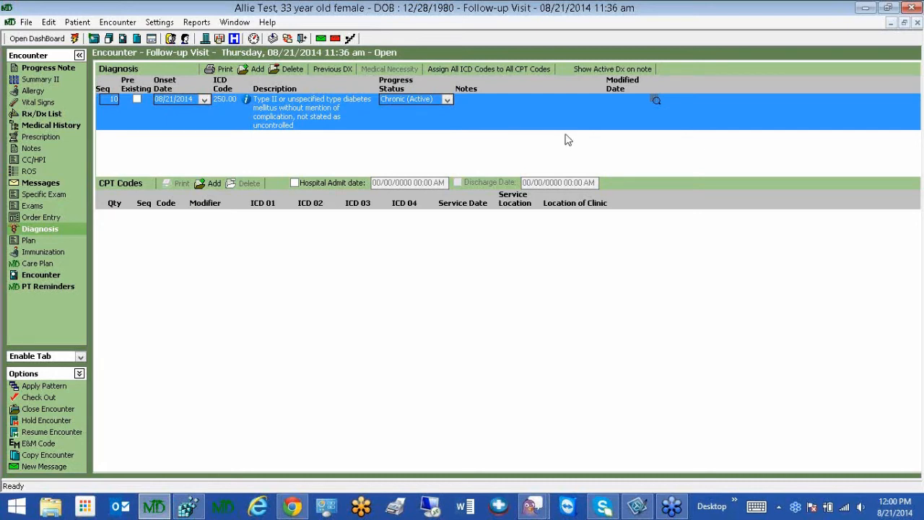
# Step: Check the SNOMED mapping of the encounter's 250.00 diagnosis without changing it, and return to the ICD/SNOMED Map in Clinic Setup
pyautogui.click(655, 100)
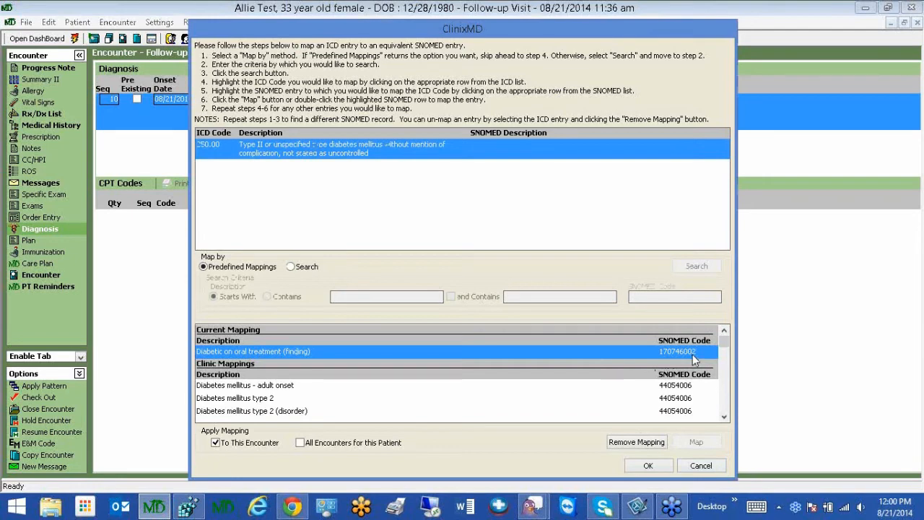
pyautogui.click(705, 471)
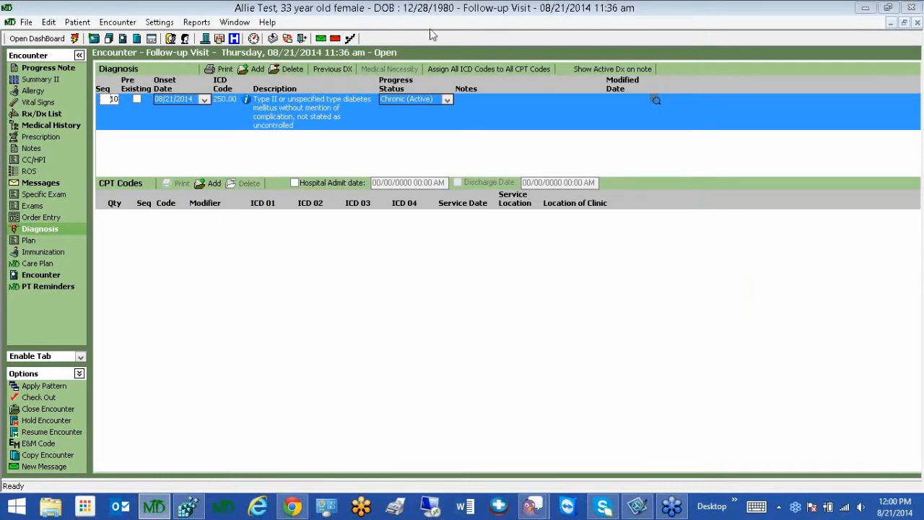
pyautogui.click(238, 23)
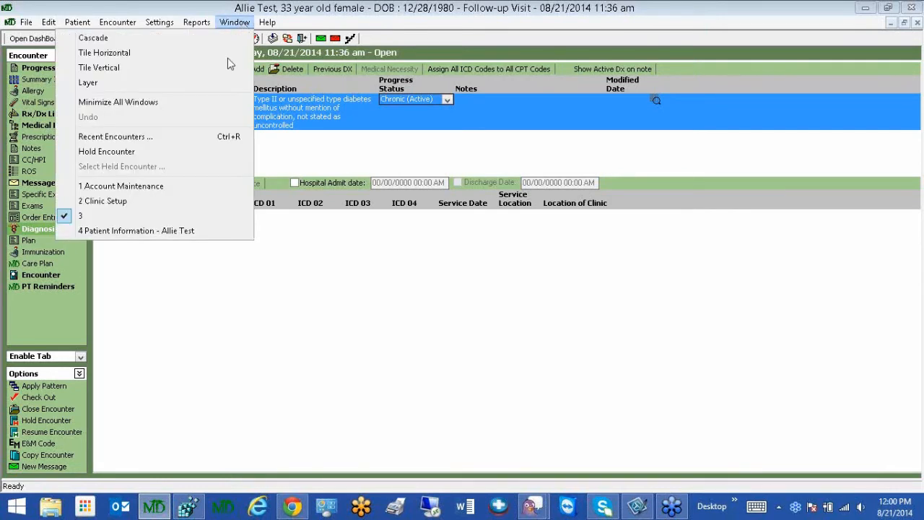
pyautogui.click(181, 204)
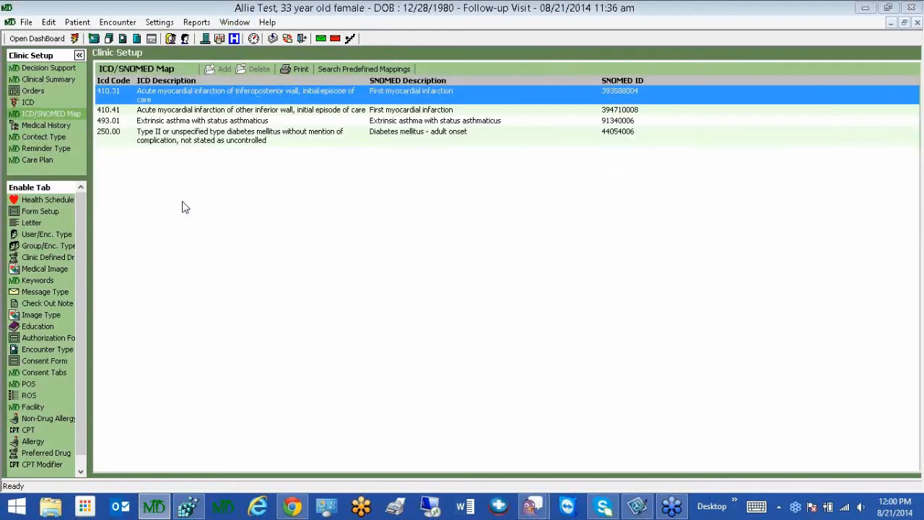
# Step: Open the Medical History setup and rename the Other category under Family History as Twin Sister
pyautogui.click(43, 130)
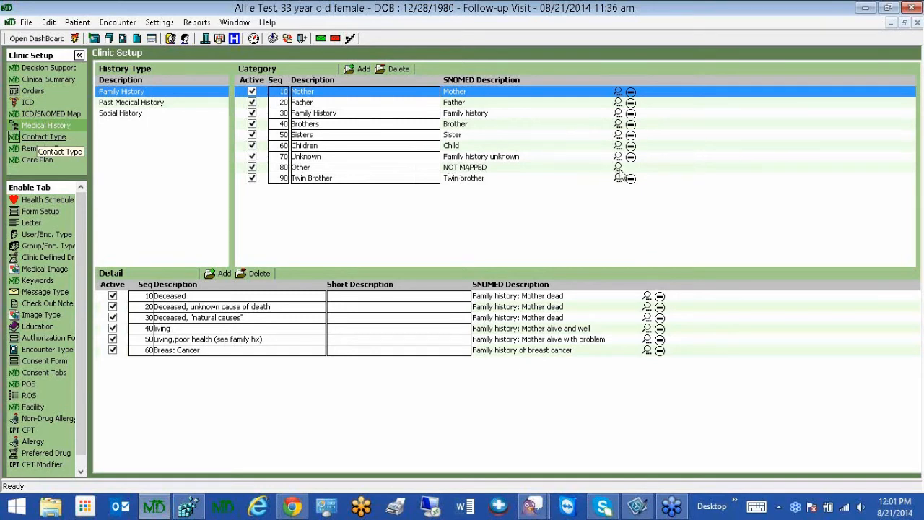
pyautogui.click(618, 168)
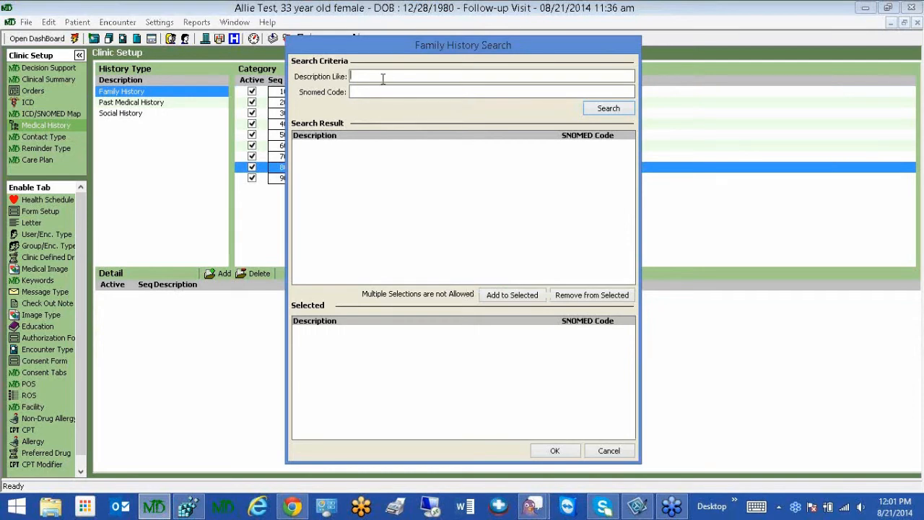
pyautogui.click(618, 454)
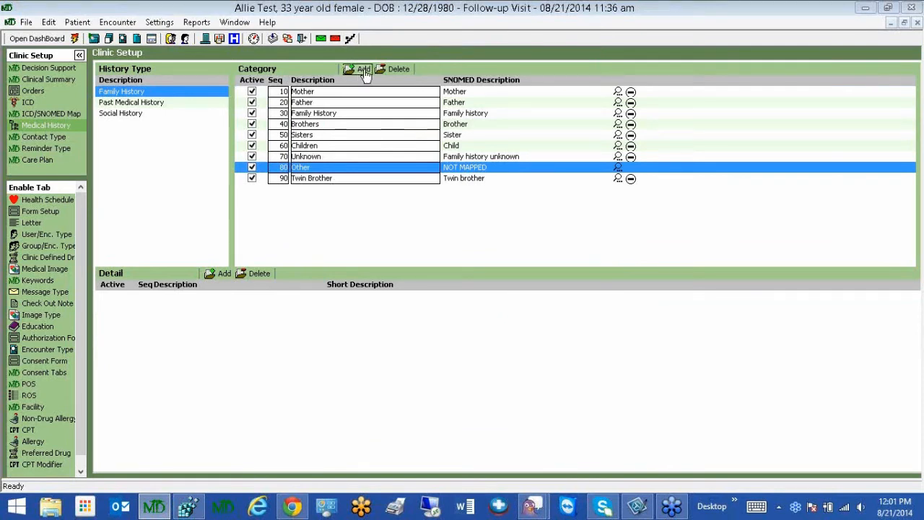
pyautogui.click(321, 169)
pyautogui.write('T')
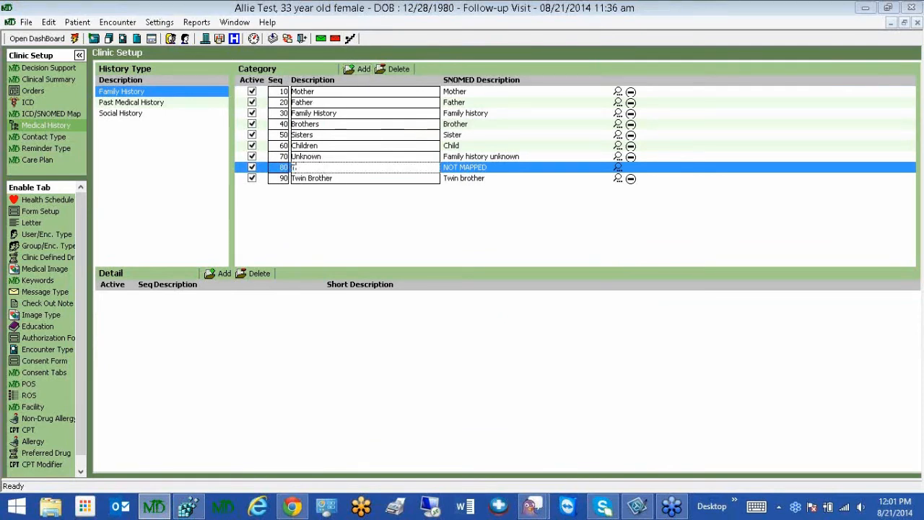
pyautogui.write('win Sister')
# Step: Search SNOMED for "sister" and map the Twin Sister category to Fraternal twin sister, code 29644004
pyautogui.click(618, 168)
pyautogui.write('Sister')
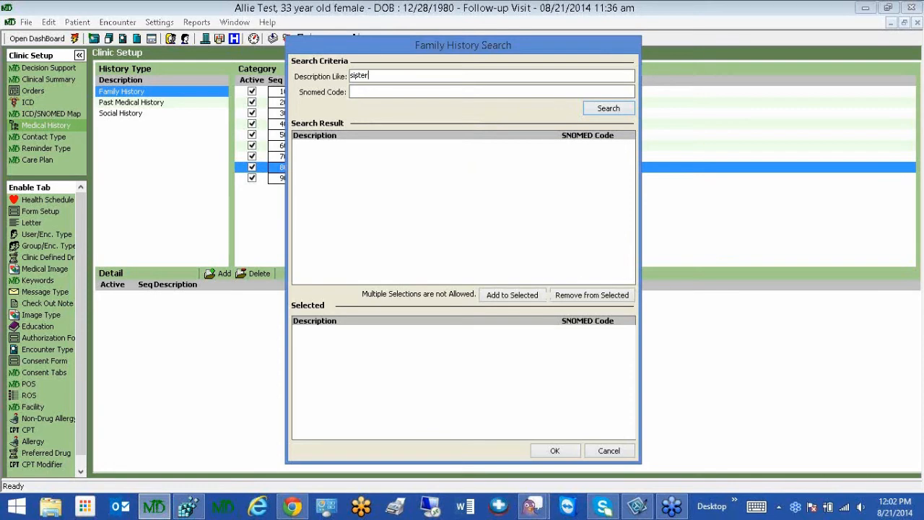
pyautogui.press('Return')
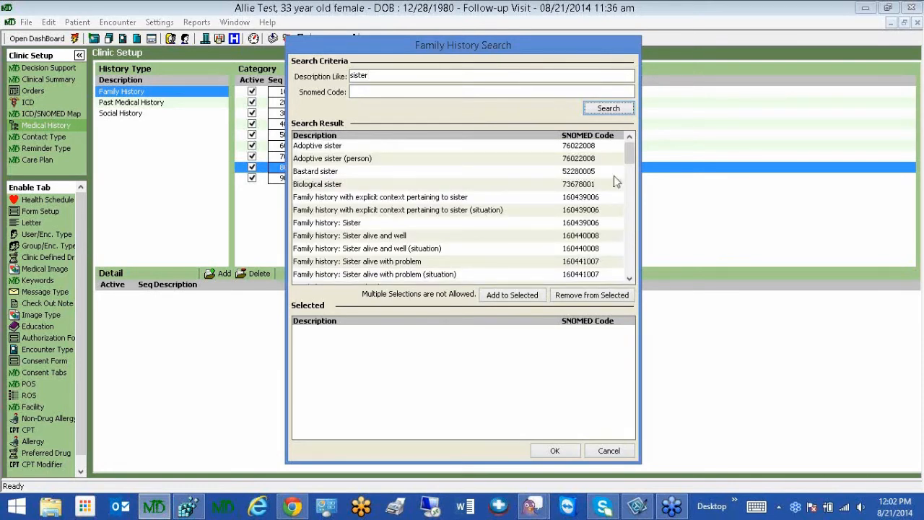
pyautogui.moveTo(636, 173); pyautogui.dragTo(633, 193)
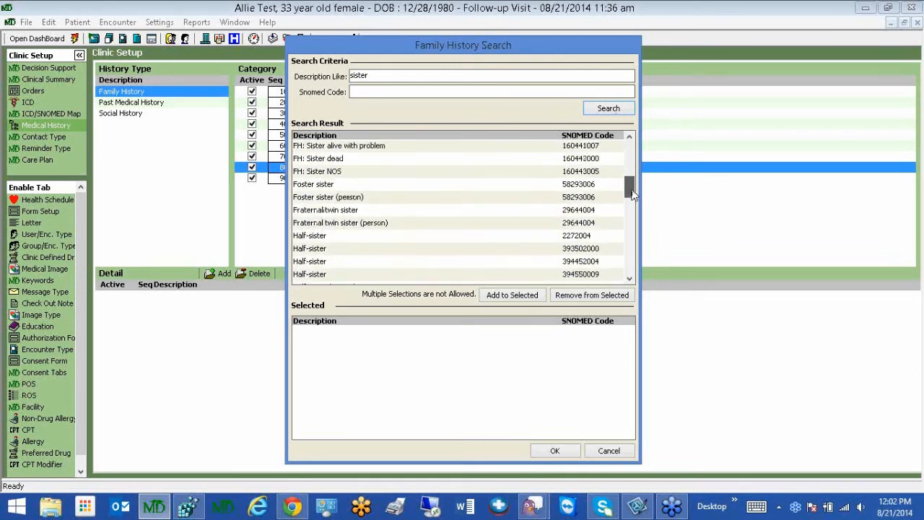
pyautogui.click(309, 211)
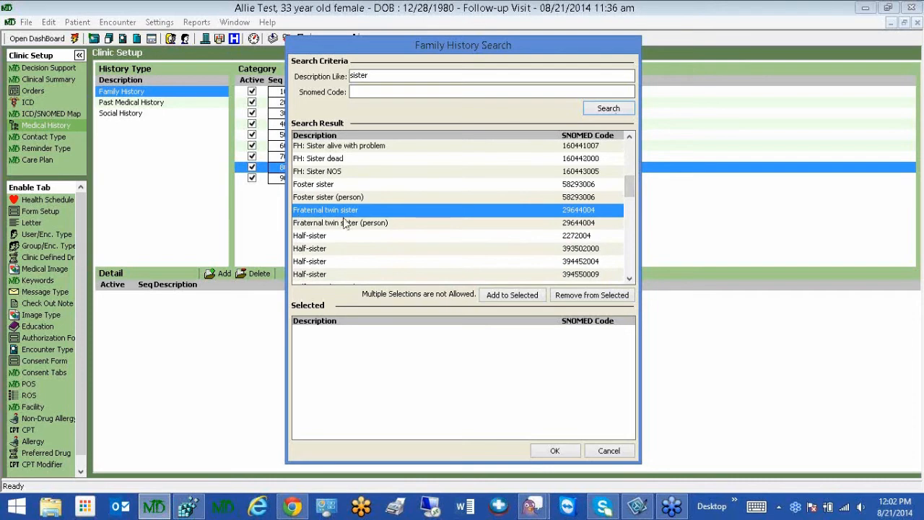
pyautogui.click(514, 296)
pyautogui.click(555, 451)
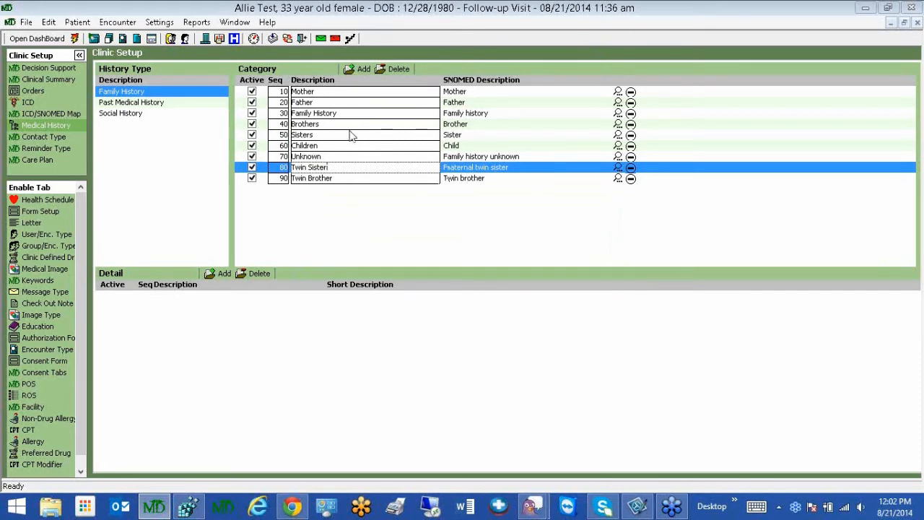
# Step: Review the details of the Father and Brothers family history categories, and add a Breast Cancer detail to the Sisters category
pyautogui.click(321, 103)
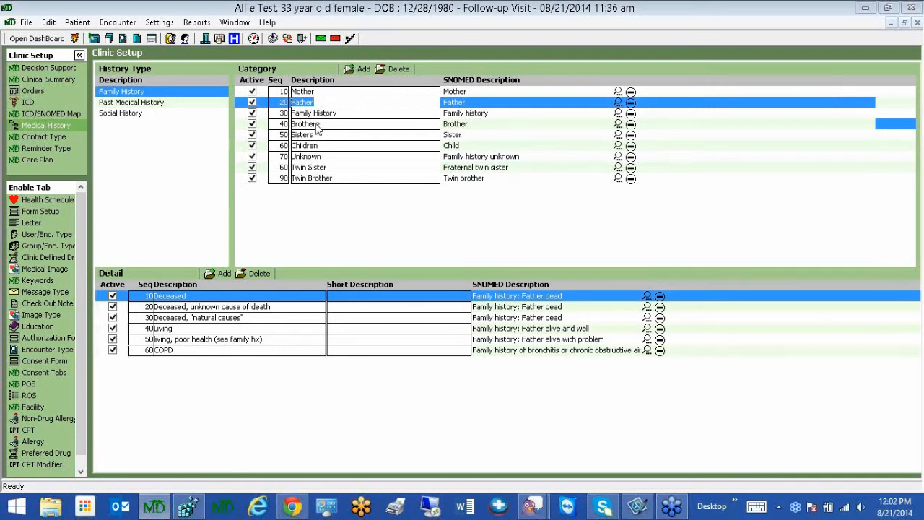
pyautogui.click(318, 126)
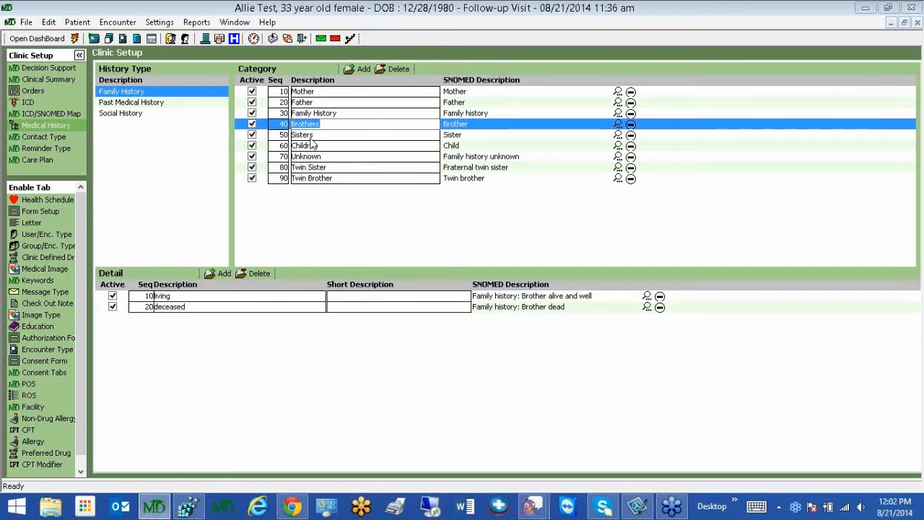
pyautogui.press('Down')
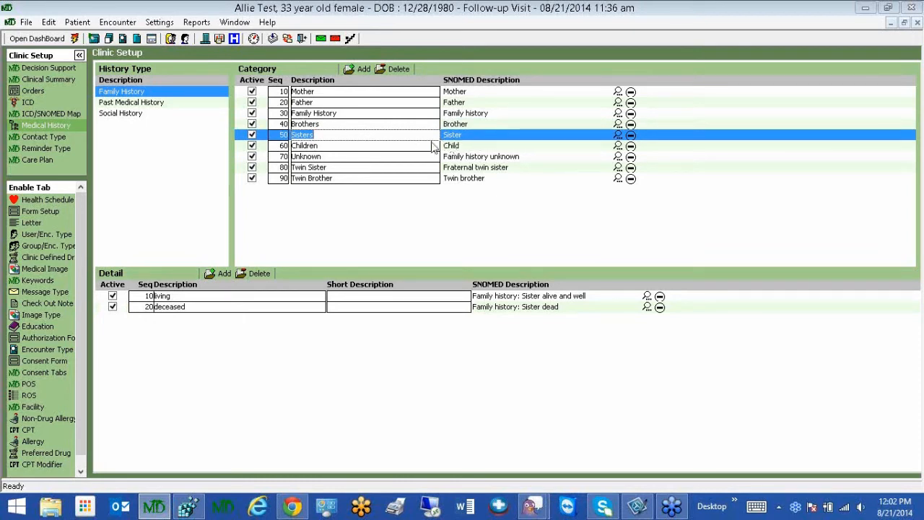
pyautogui.click(158, 288)
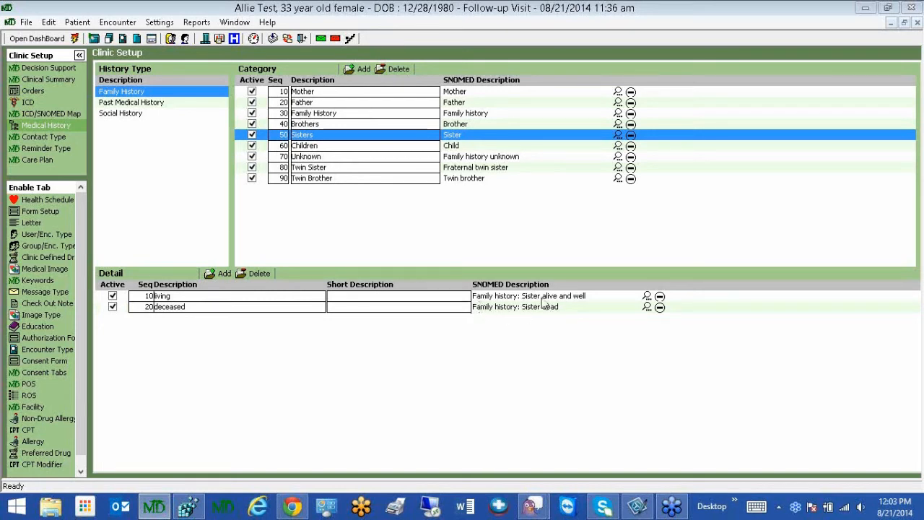
pyautogui.click(222, 274)
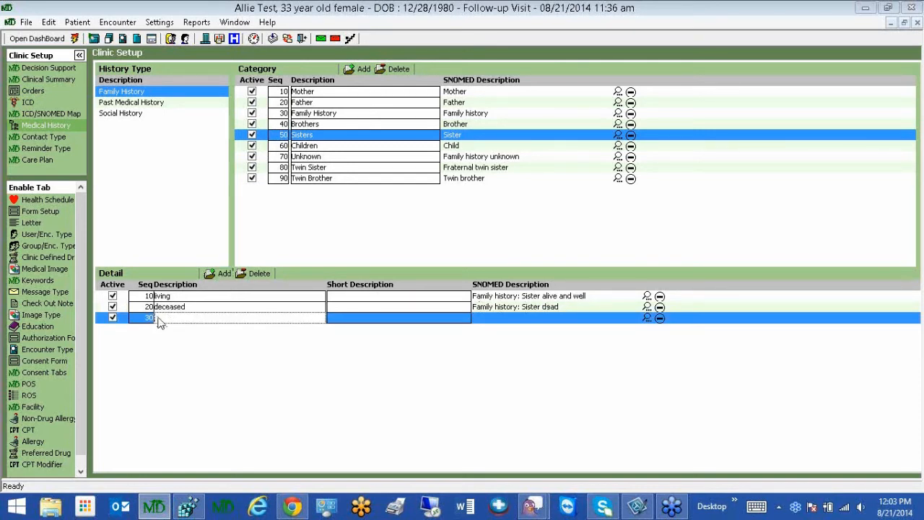
pyautogui.write('Breast C')
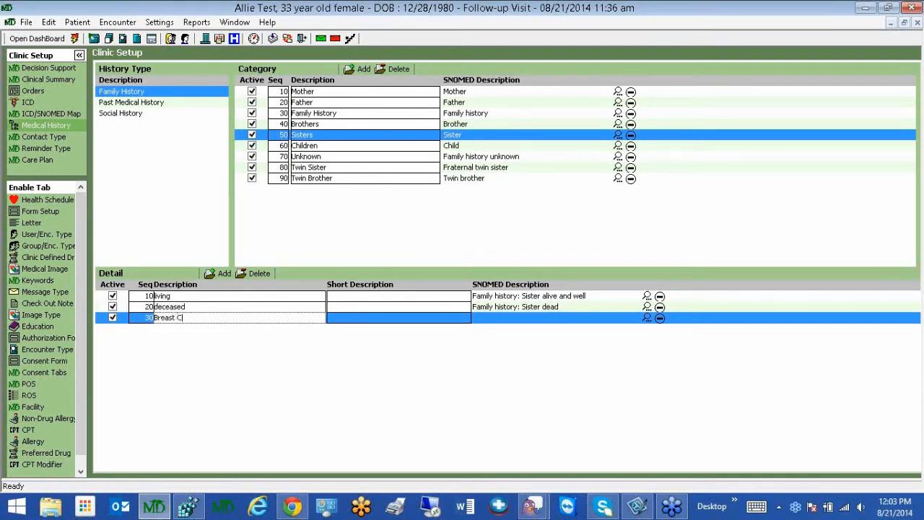
pyautogui.write('ancer')
# Step: Search for "Breast cancer" and map the new detail to Family history of breast cancer 2 (BRCA2) gene mutation, SNOMED code 431331006
pyautogui.click(647, 319)
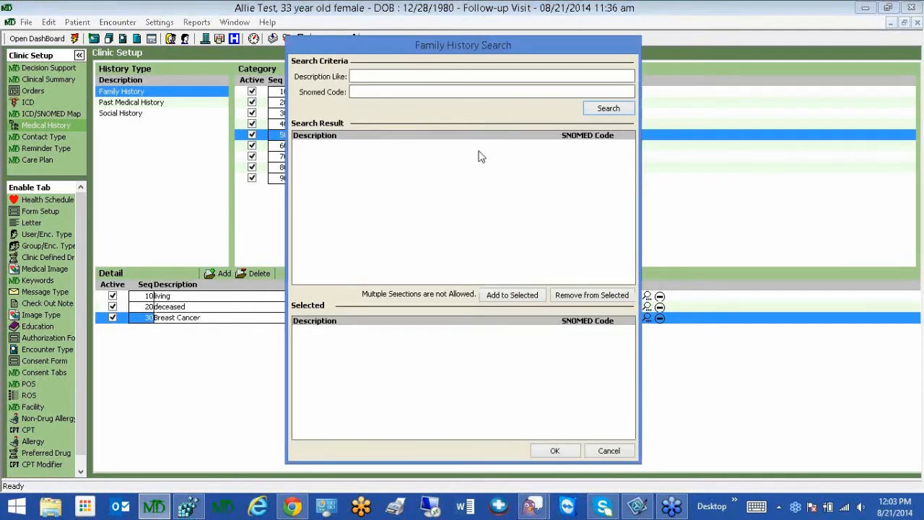
pyautogui.click(409, 77)
pyautogui.write('Breast cancer')
pyautogui.press('Return')
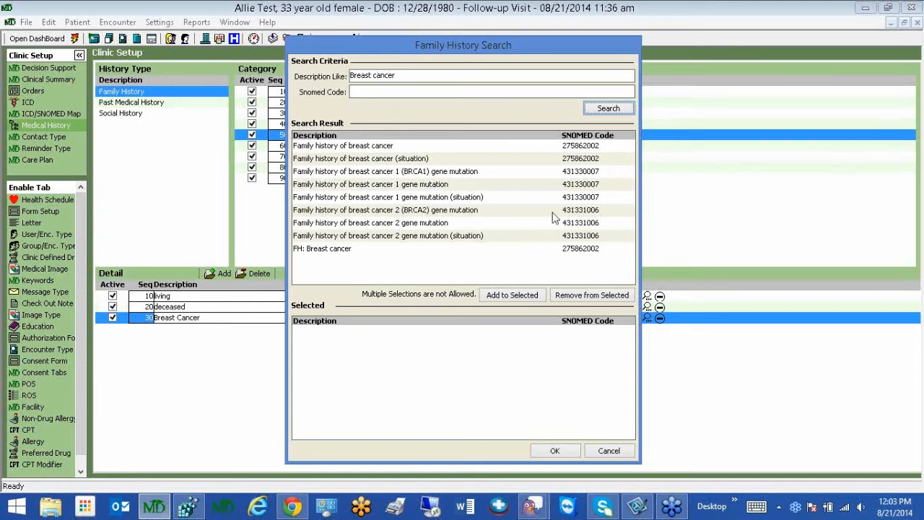
pyautogui.doubleClick(382, 214)
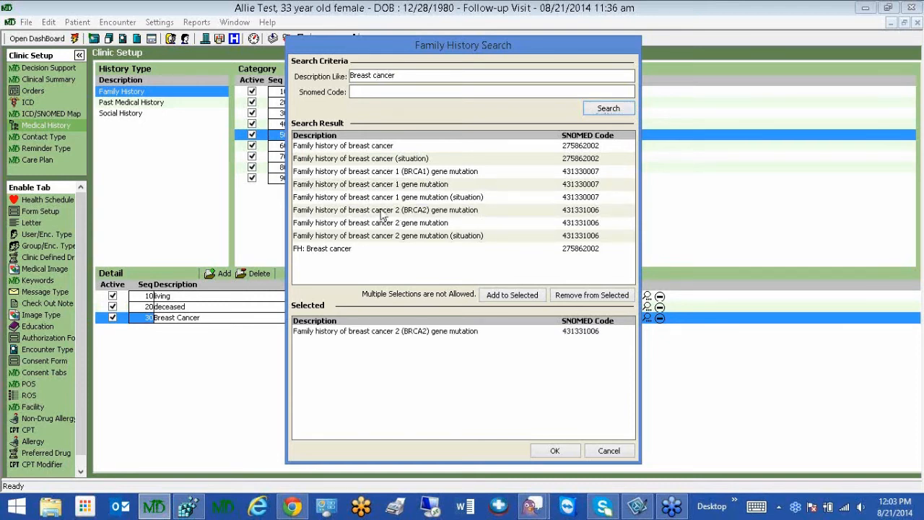
pyautogui.click(550, 455)
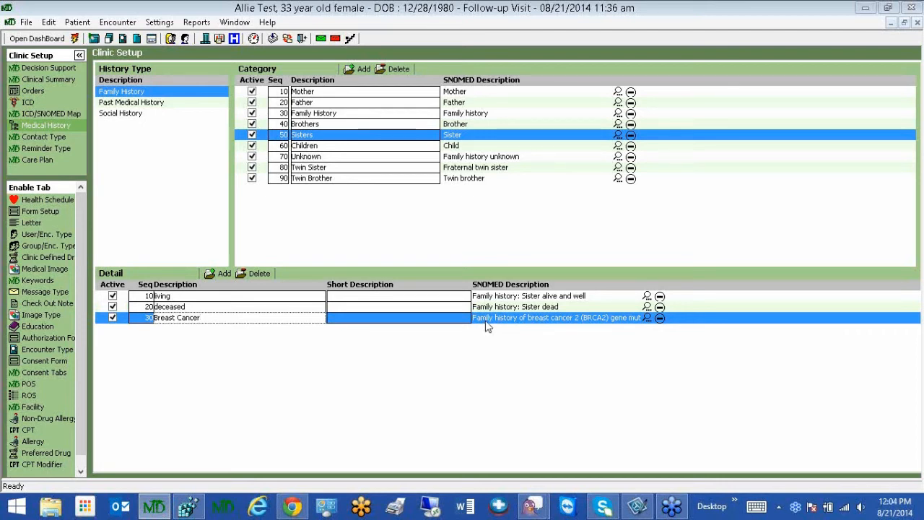
pyautogui.press('Return')
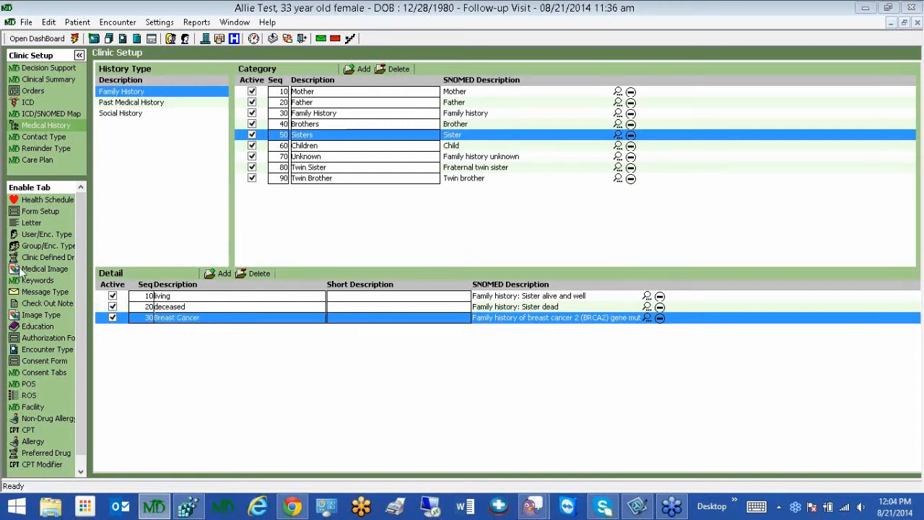
# Step: Open the Contact Type setup and review the Phone, Mail, Email and Patient Portal entries
pyautogui.click(43, 138)
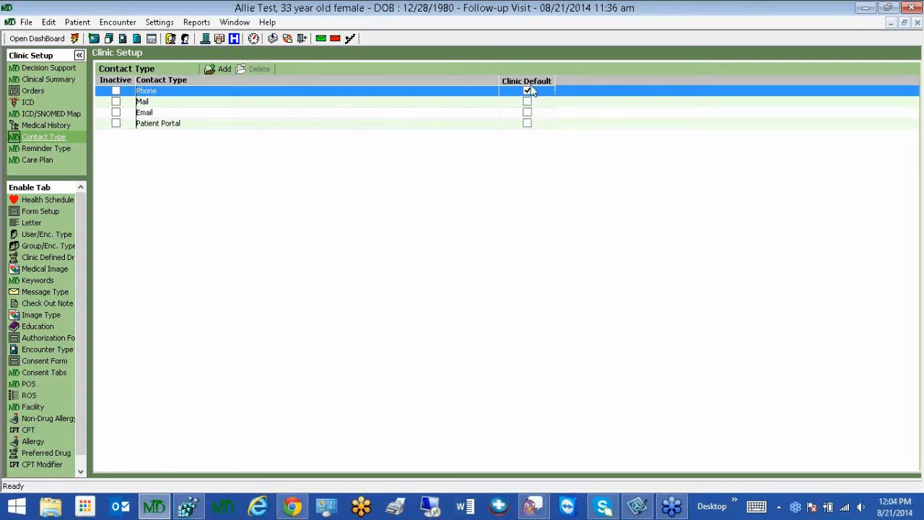
pyautogui.click(150, 128)
pyautogui.click(149, 112)
pyautogui.click(154, 103)
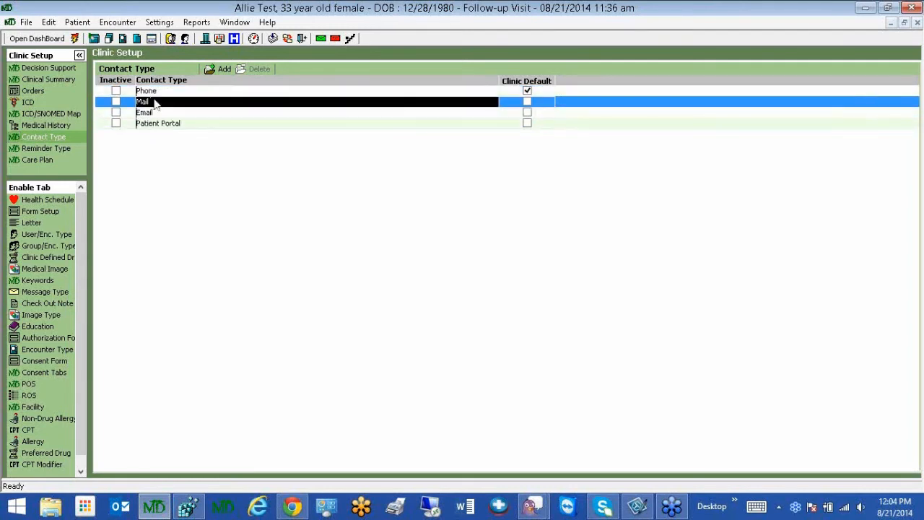
pyautogui.click(153, 91)
pyautogui.click(158, 128)
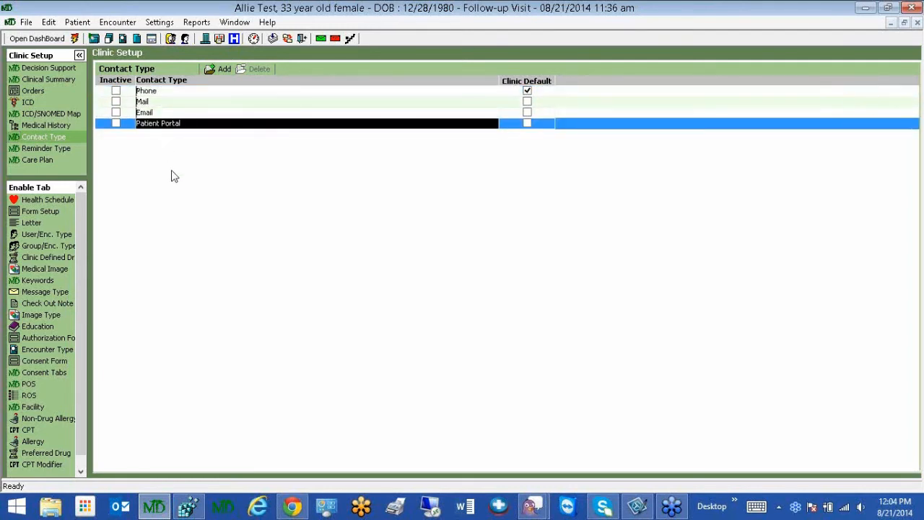
# Step: Add a contact type named Test Type and save it
pyautogui.click(221, 69)
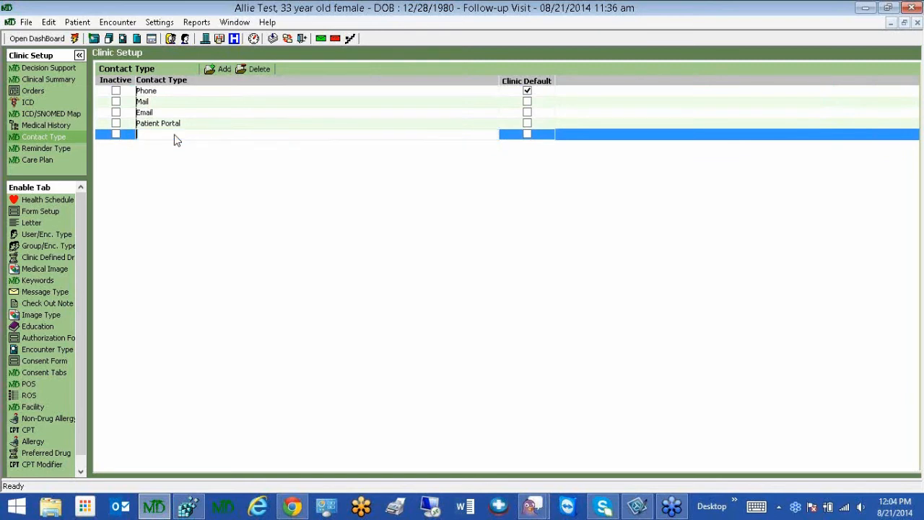
pyautogui.write('Test Type')
pyautogui.click(288, 39)
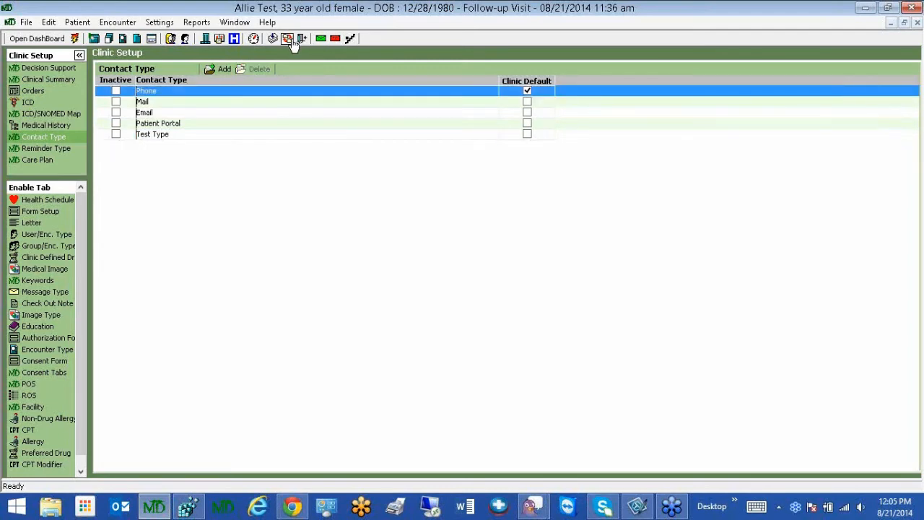
# Step: Open the patient's demographics to check the contact type, and show the patient's address details
pyautogui.click(188, 41)
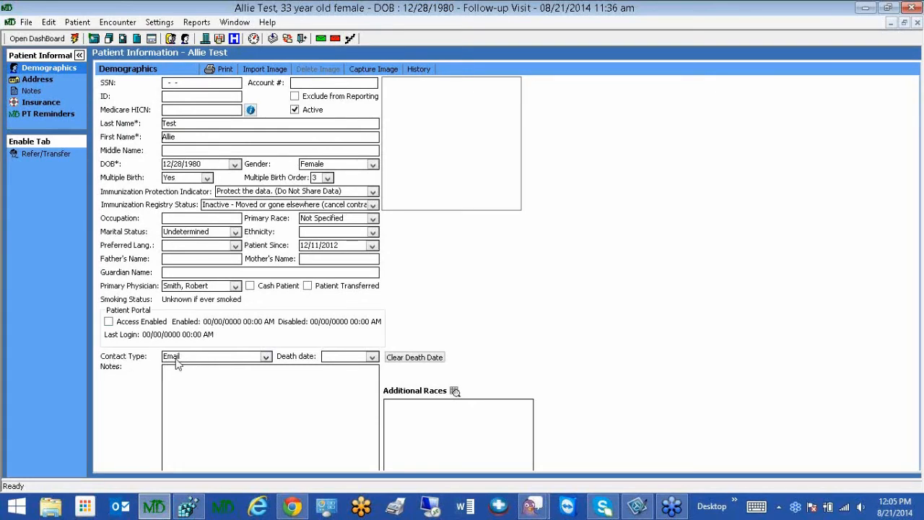
pyautogui.click(39, 81)
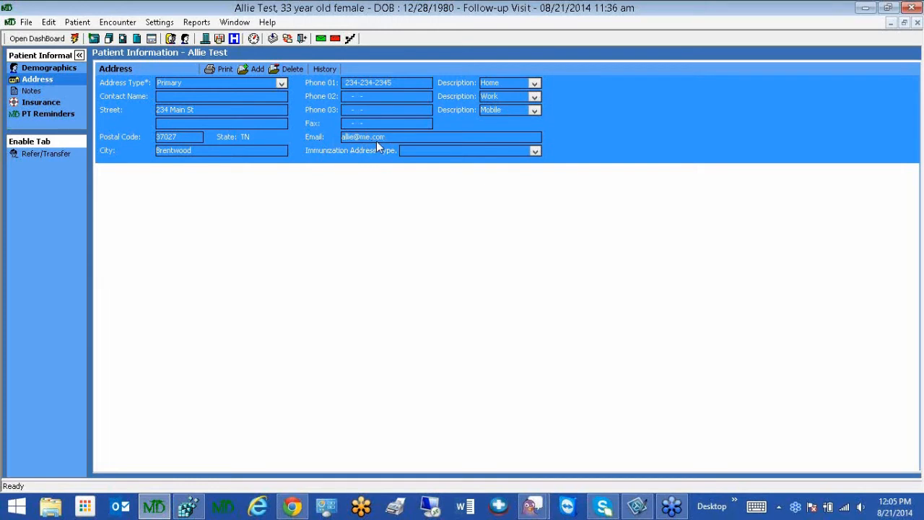
# Step: Set the patient's contact type to Patient Portal in the demographics
pyautogui.click(49, 67)
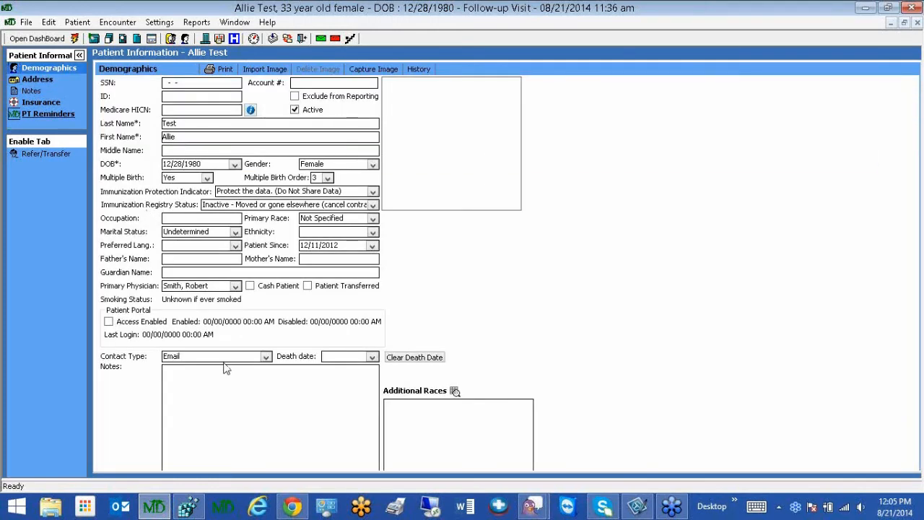
pyautogui.click(267, 356)
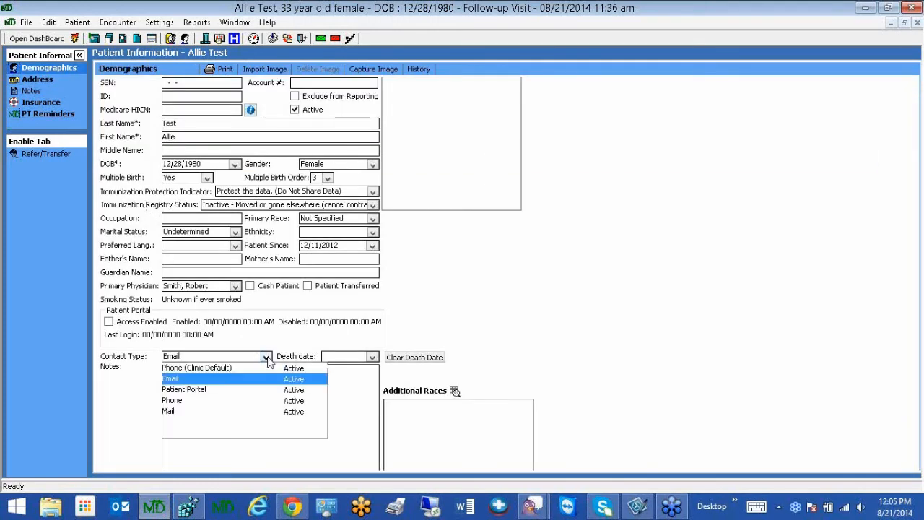
pyautogui.click(184, 389)
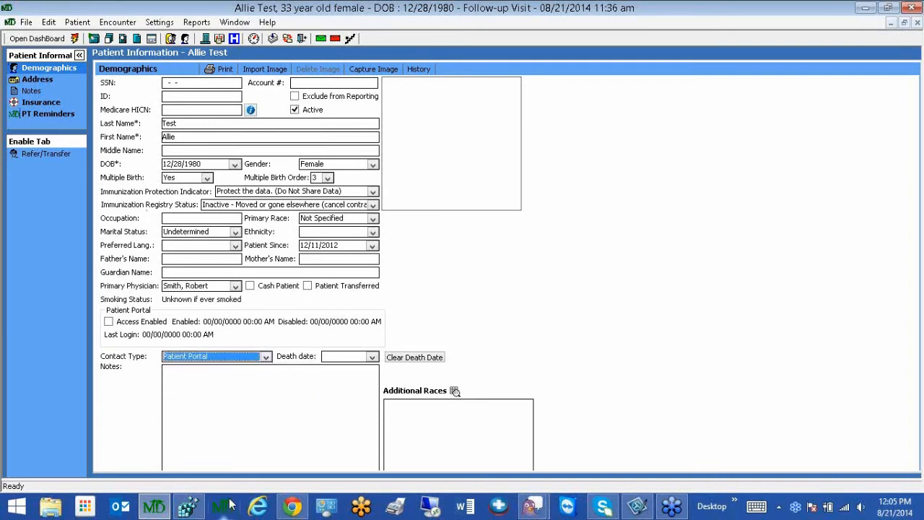
pyautogui.click(203, 367)
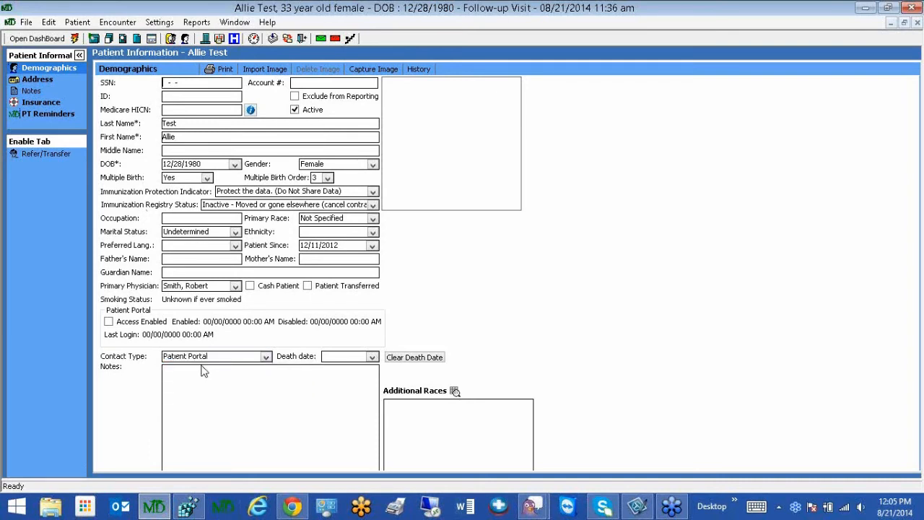
# Step: Return to Clinic Setup and review the entries of the Reminder Type list
pyautogui.click(235, 23)
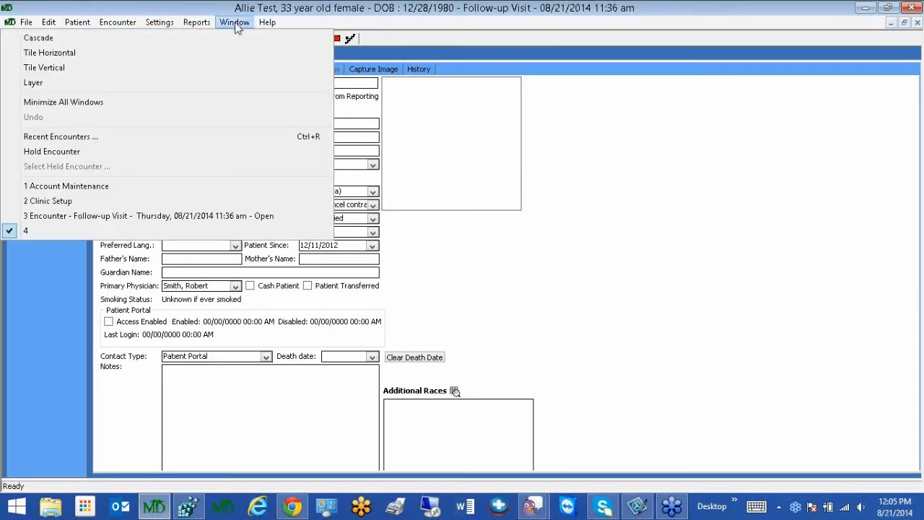
pyautogui.click(48, 202)
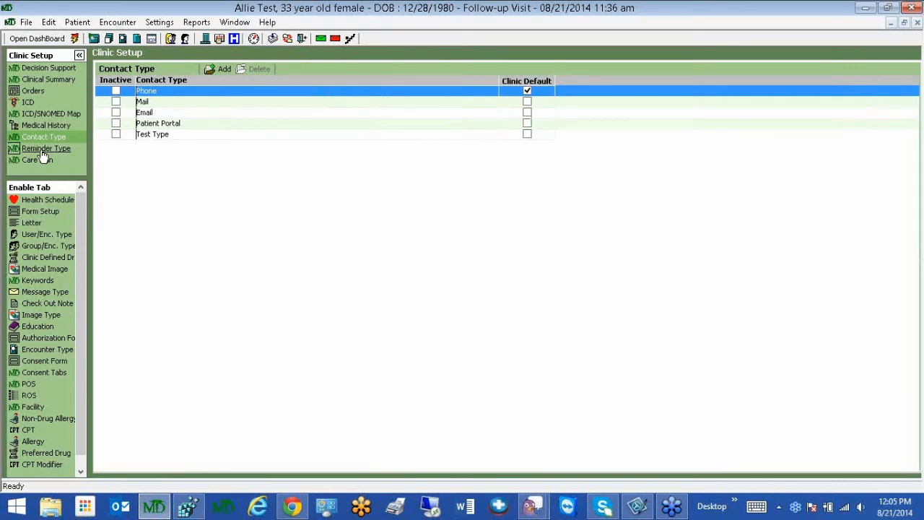
pyautogui.click(41, 150)
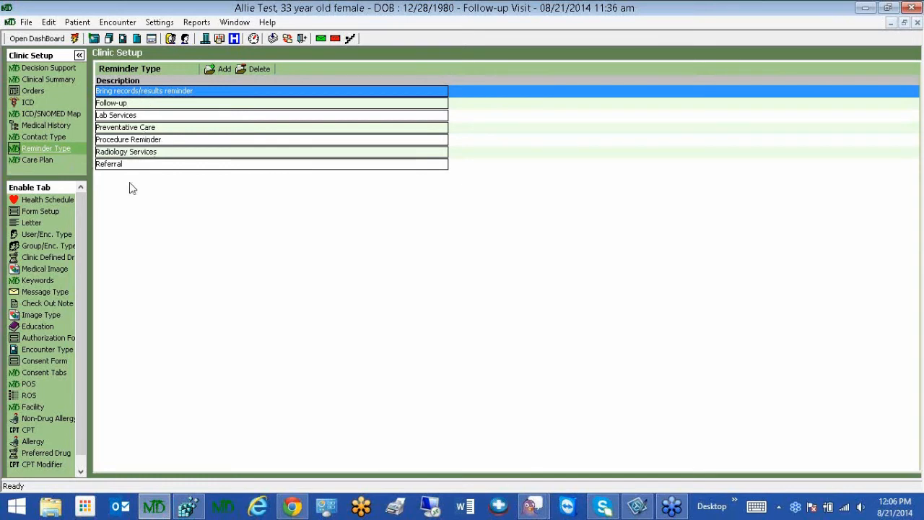
pyautogui.click(131, 104)
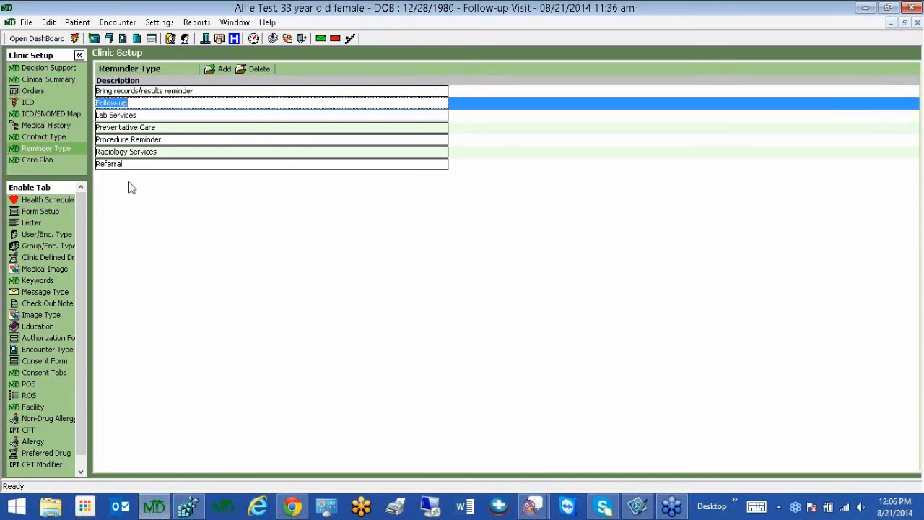
# Step: Delete the Radiology Services reminder type
pyautogui.click(129, 151)
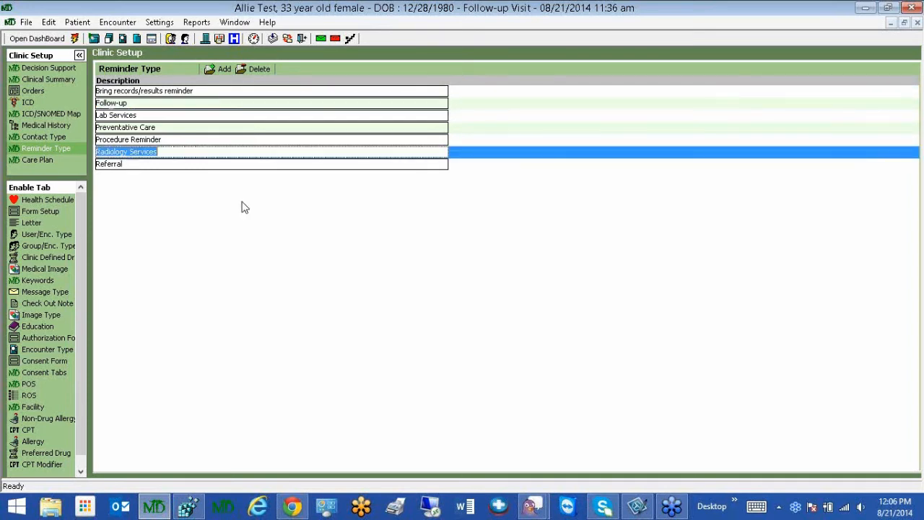
pyautogui.click(252, 69)
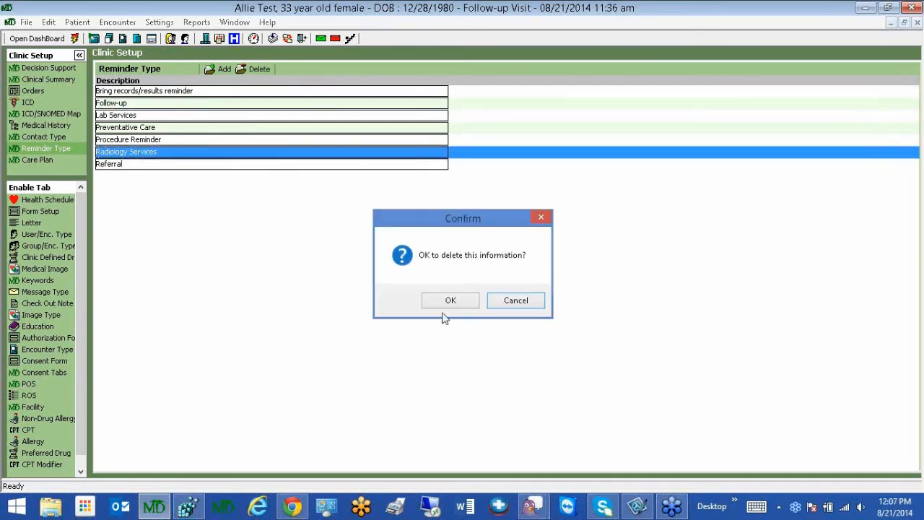
pyautogui.click(445, 306)
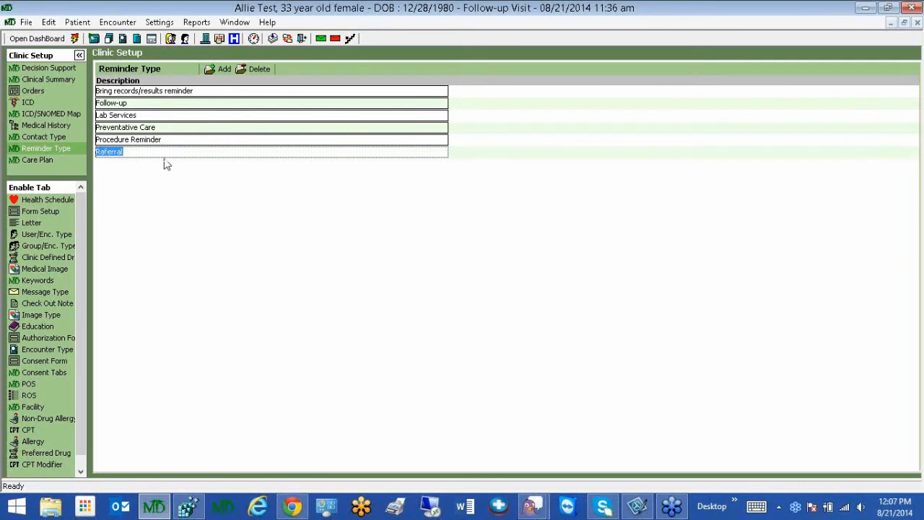
# Step: Add a reminder type with the description Radiology Services back to the list
pyautogui.click(220, 73)
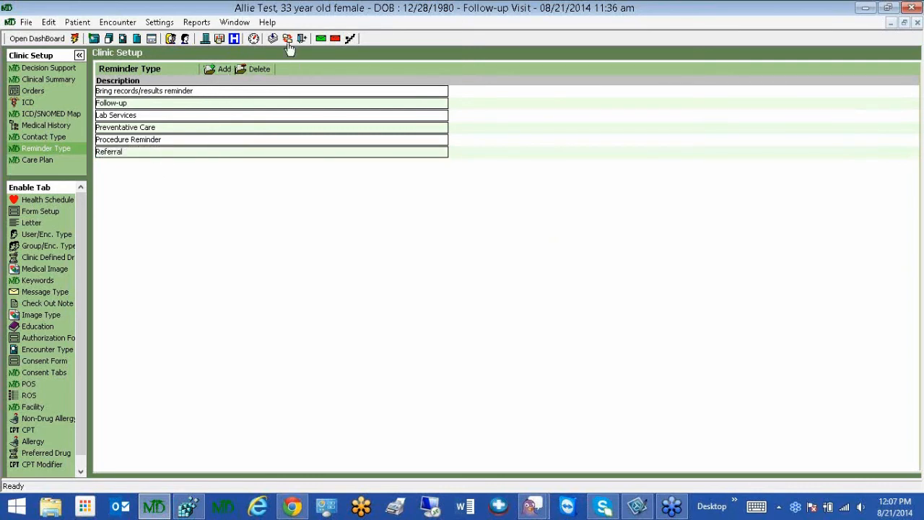
pyautogui.click(224, 68)
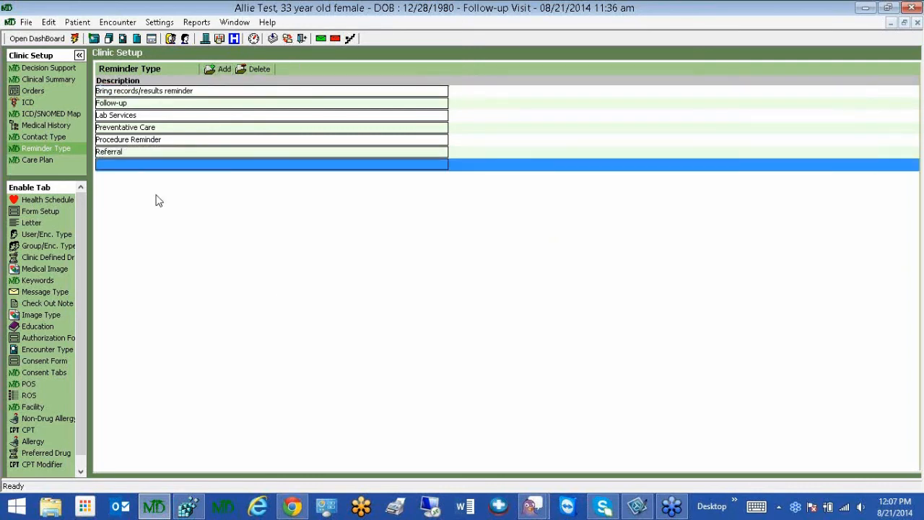
pyautogui.click(140, 167)
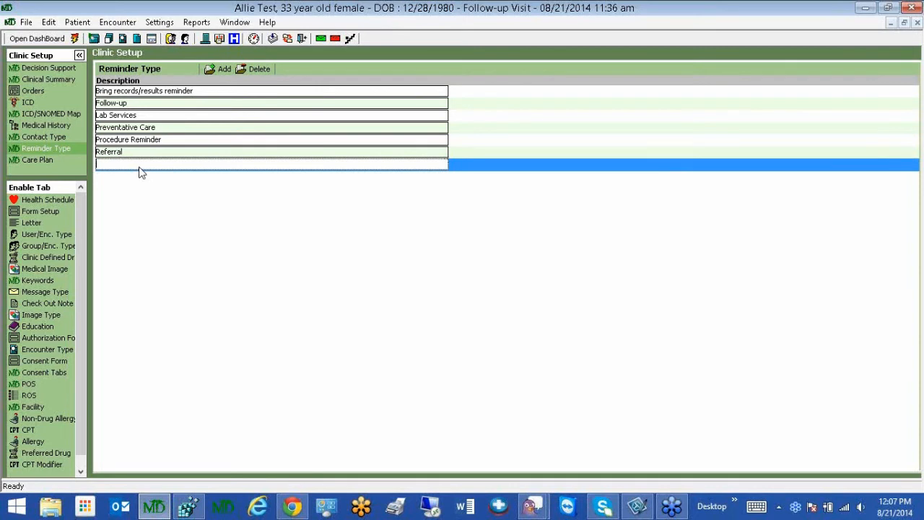
pyautogui.write('Radiology Services')
pyautogui.press('Return')
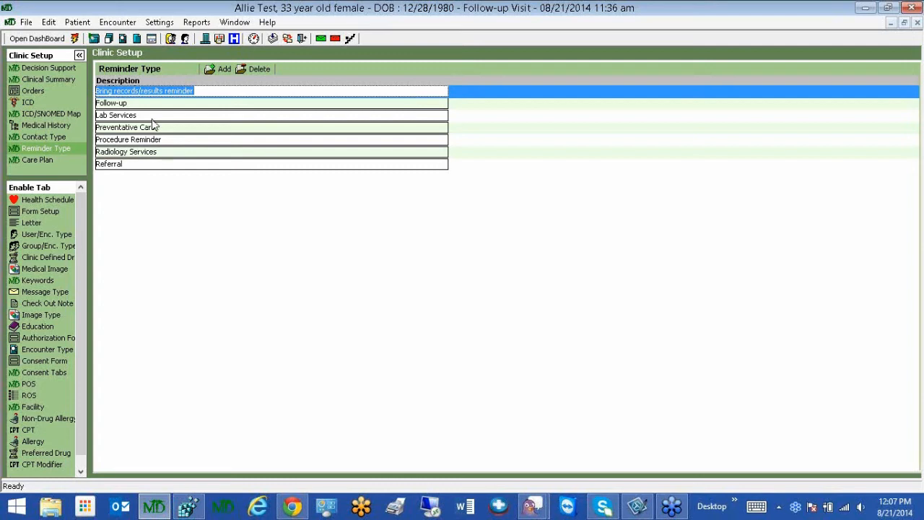
# Step: Add a patient reminder in the patient's information with reminder type Referral and reminder method Mail
pyautogui.click(186, 40)
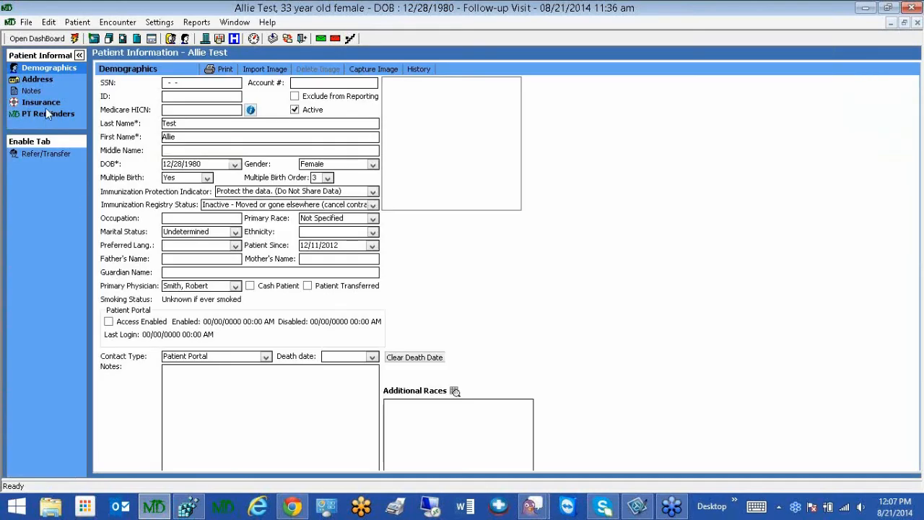
pyautogui.click(54, 115)
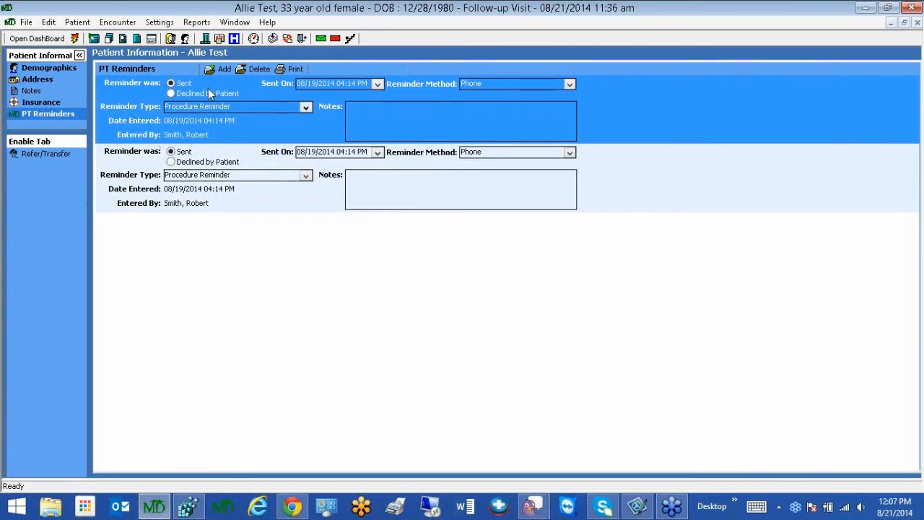
pyautogui.click(223, 69)
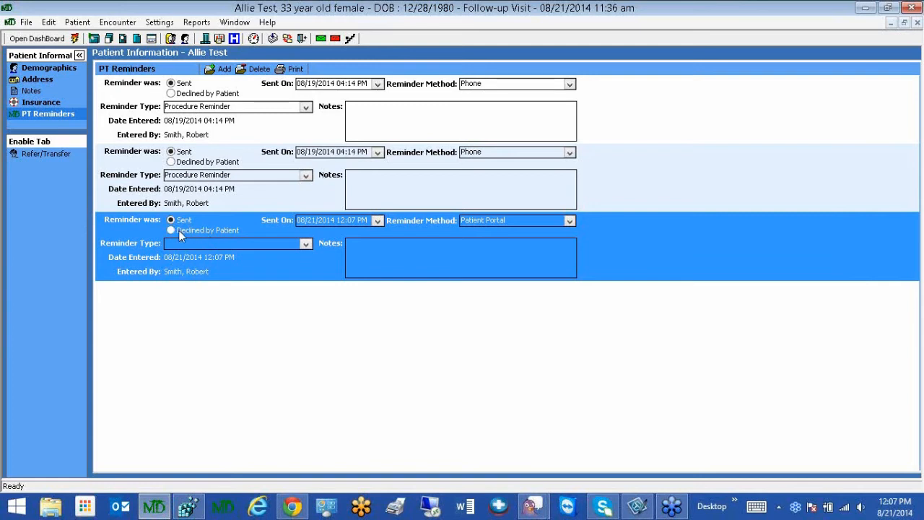
pyautogui.click(211, 243)
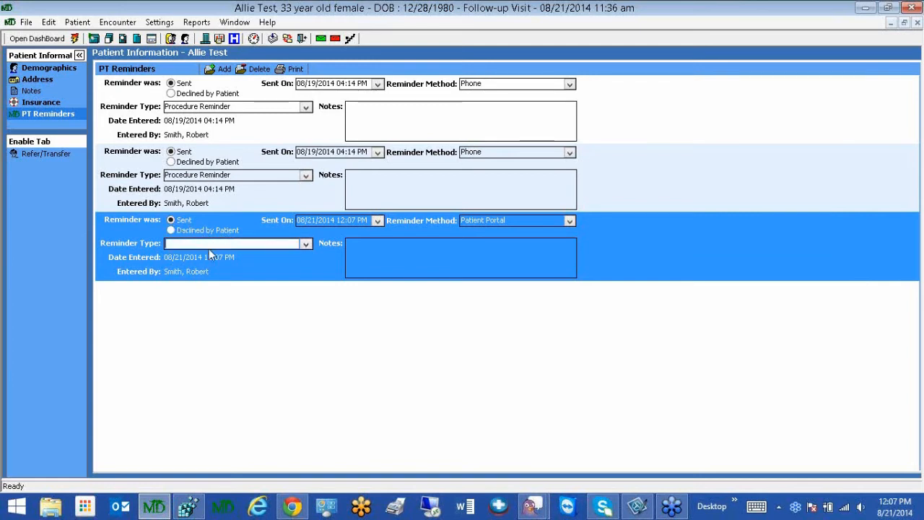
pyautogui.click(306, 244)
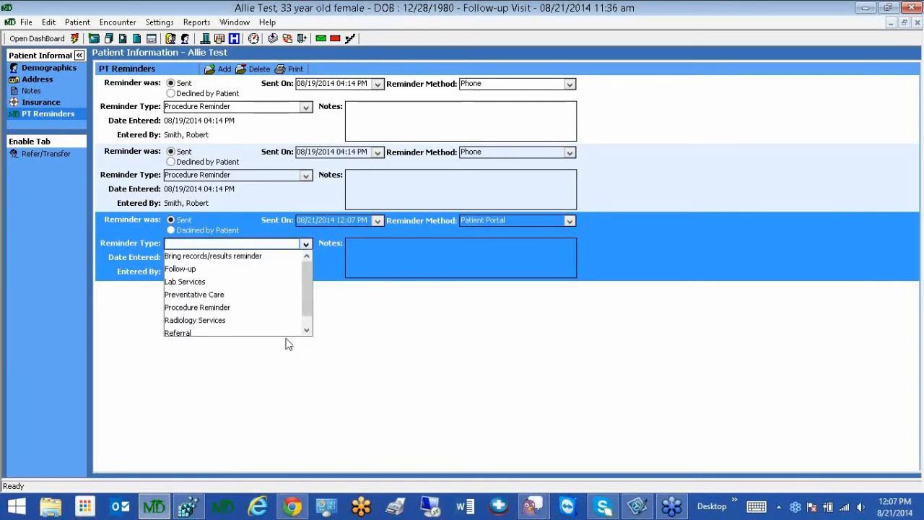
pyautogui.click(178, 333)
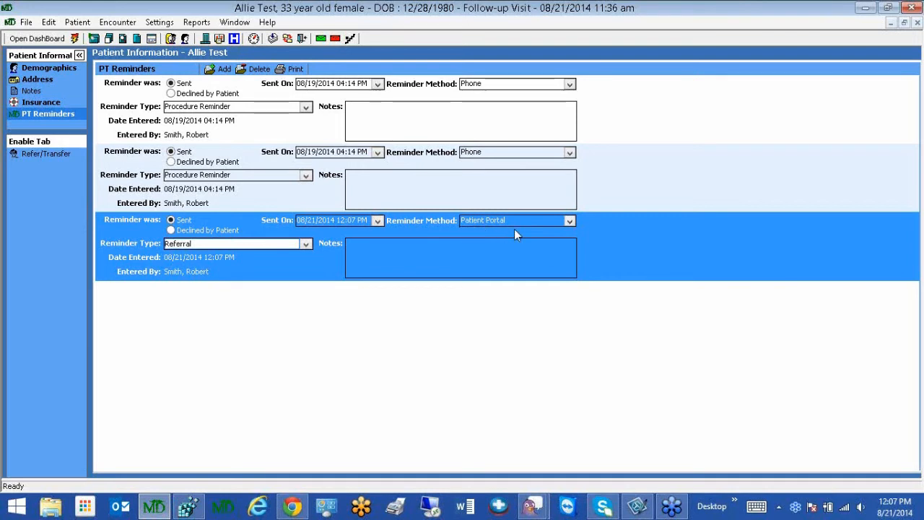
pyautogui.click(569, 221)
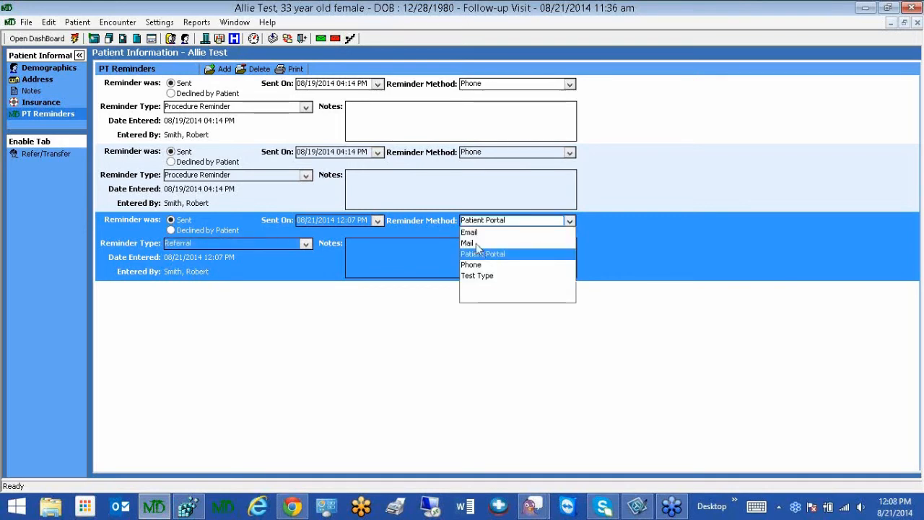
pyautogui.click(477, 243)
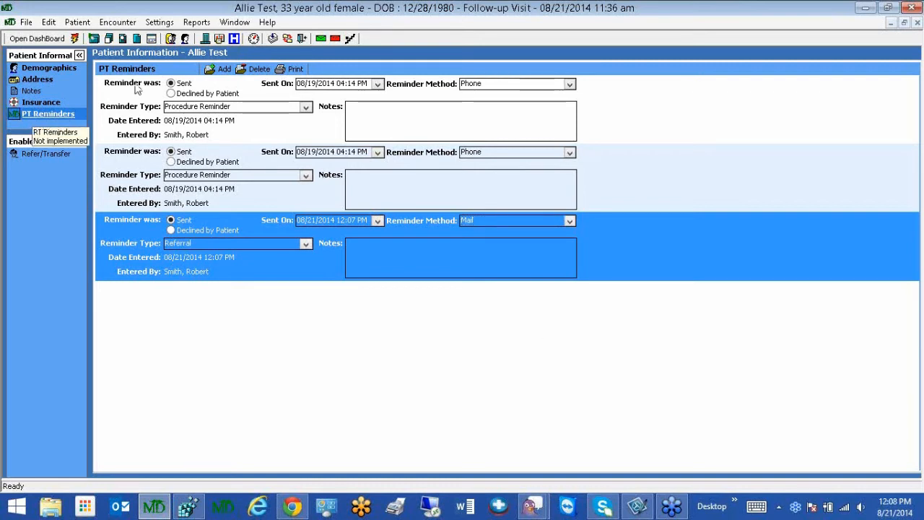
# Step: Switch to the open Follow-up Visit encounter and view its patient reminders
pyautogui.click(235, 23)
pyautogui.click(206, 216)
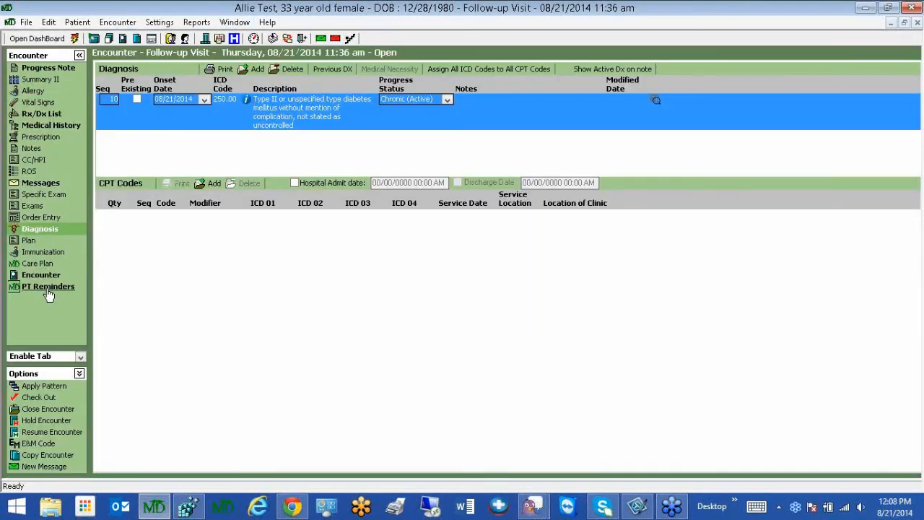
pyautogui.click(48, 292)
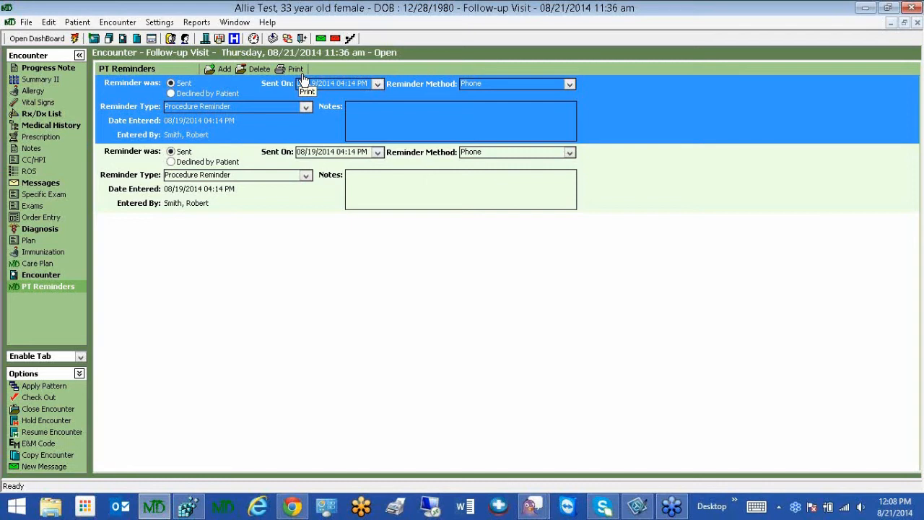
# Step: Return to Clinic Setup and review the Care Plan goals and their instructions, from A1C Management to Hypertension management
pyautogui.click(234, 23)
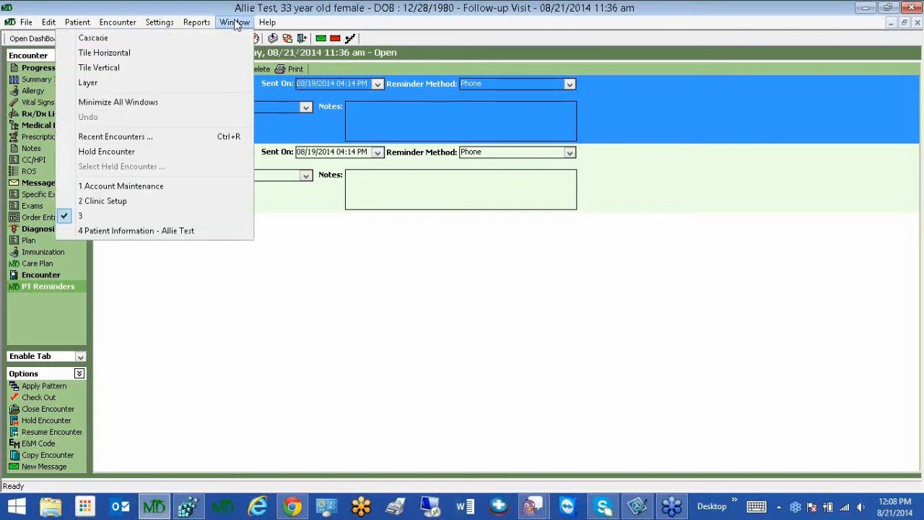
pyautogui.click(170, 203)
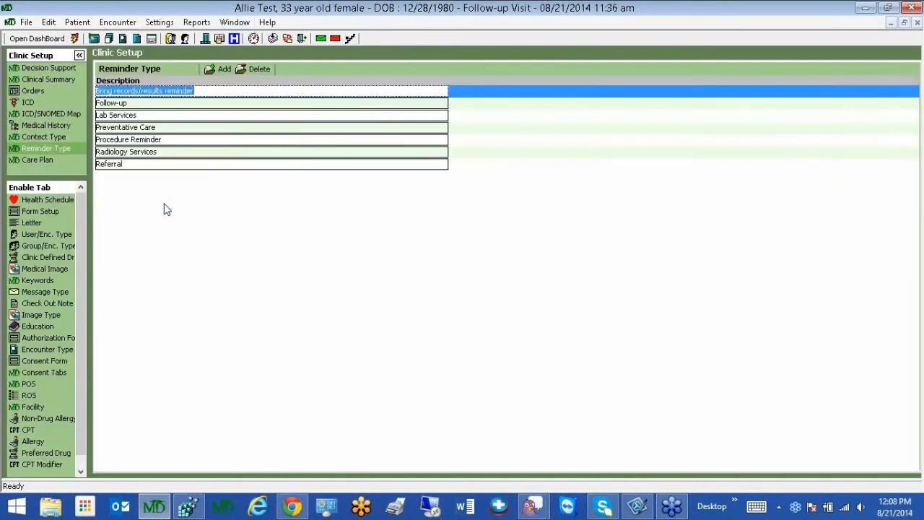
pyautogui.click(34, 161)
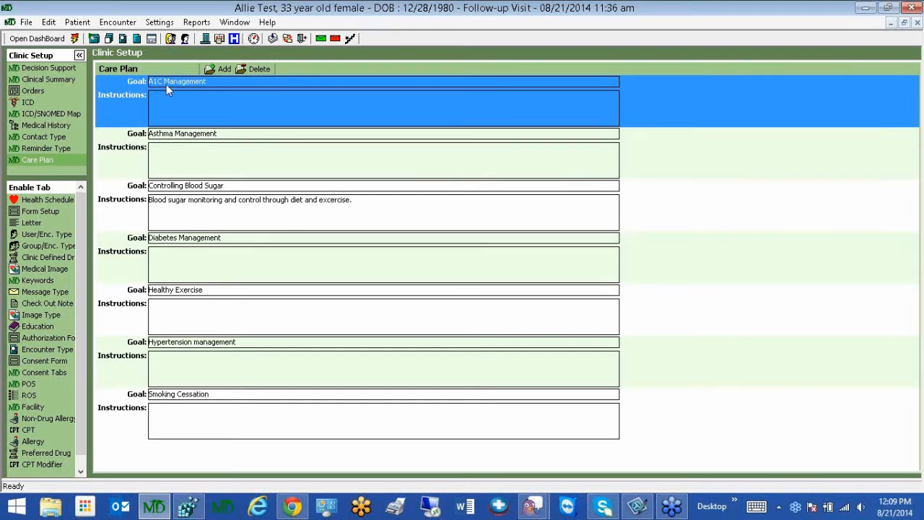
pyautogui.click(191, 107)
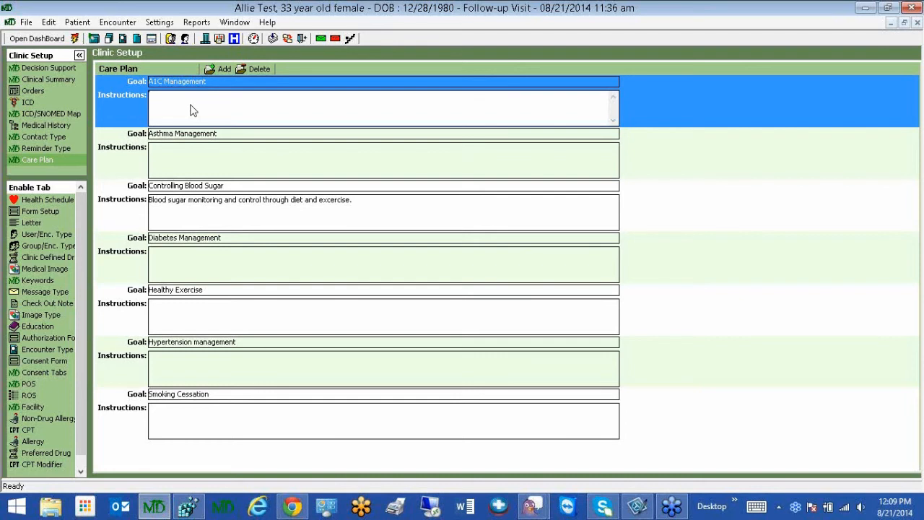
pyautogui.click(31, 165)
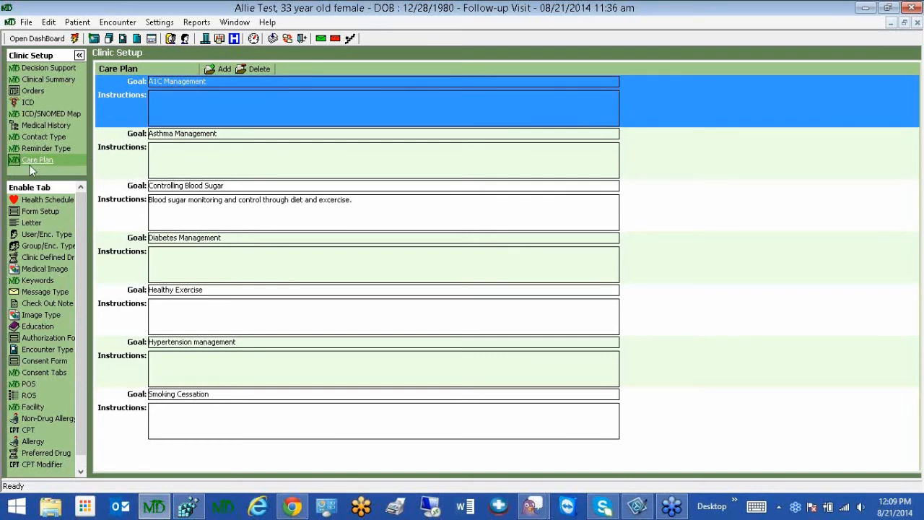
pyautogui.click(182, 117)
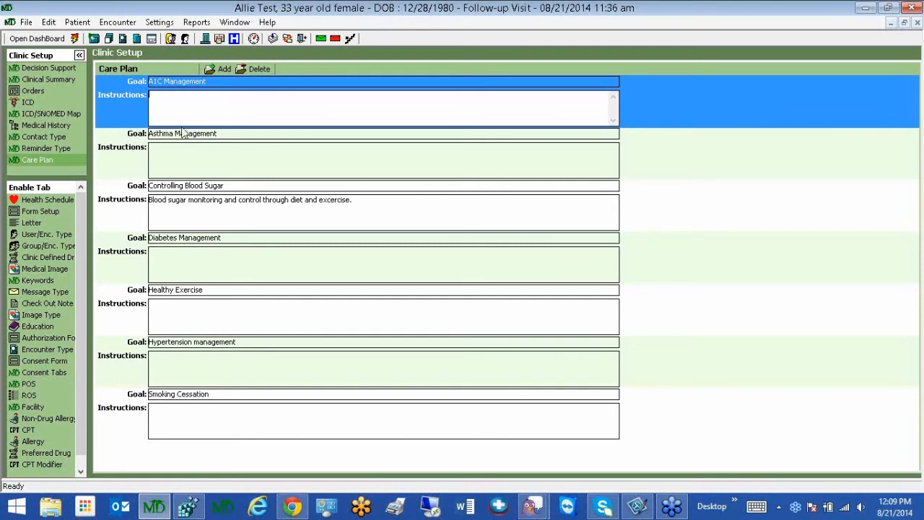
pyautogui.click(184, 160)
pyautogui.click(187, 261)
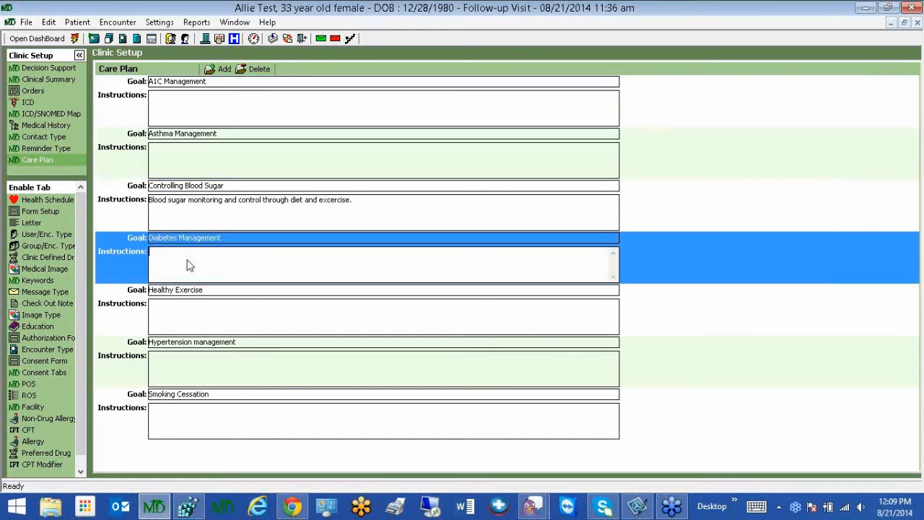
pyautogui.click(195, 322)
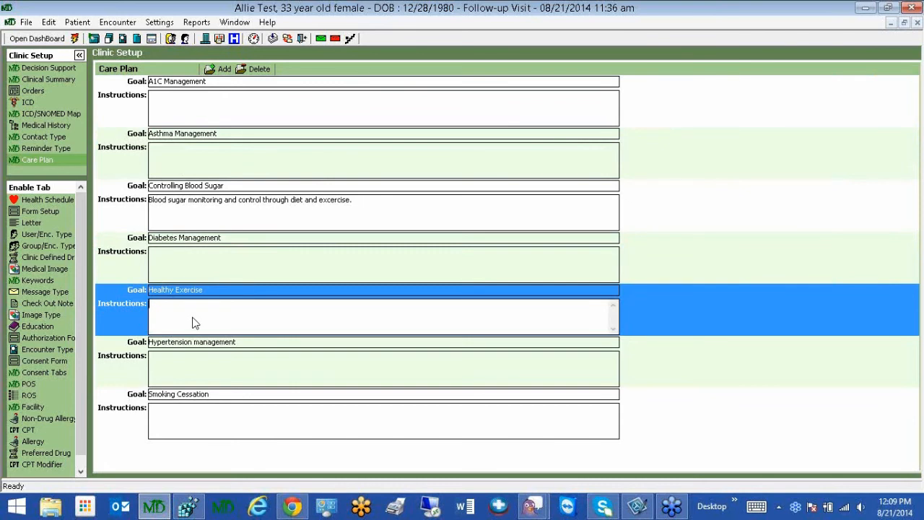
pyautogui.click(191, 390)
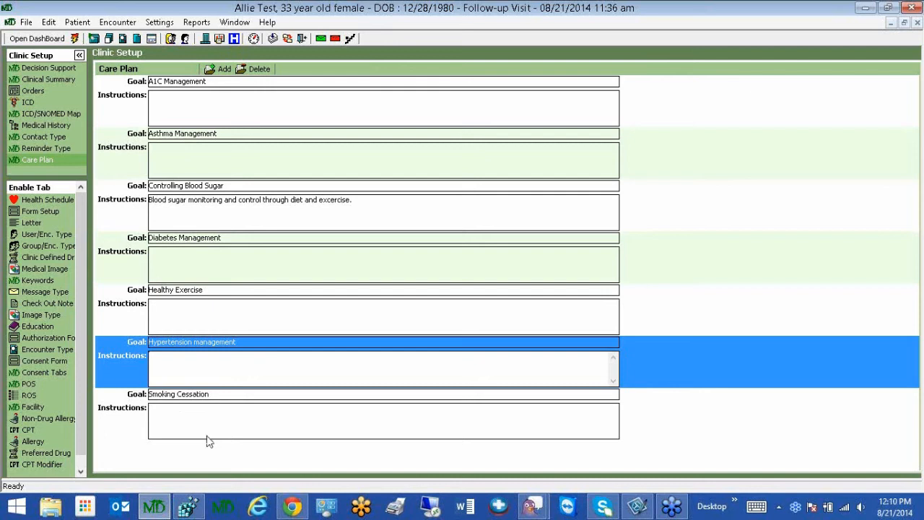
# Step: Delete the Hypertension management goal from the clinic's Care Plan list
pyautogui.click(218, 69)
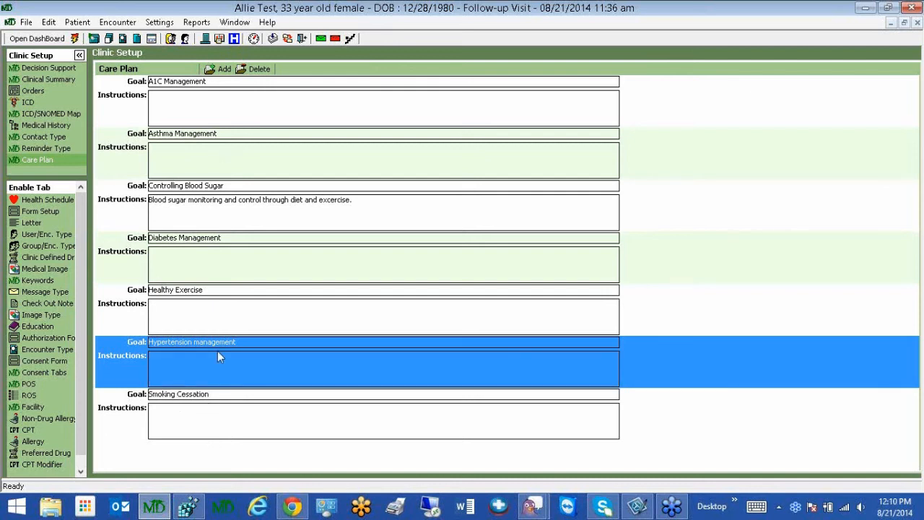
pyautogui.click(262, 71)
pyautogui.click(461, 303)
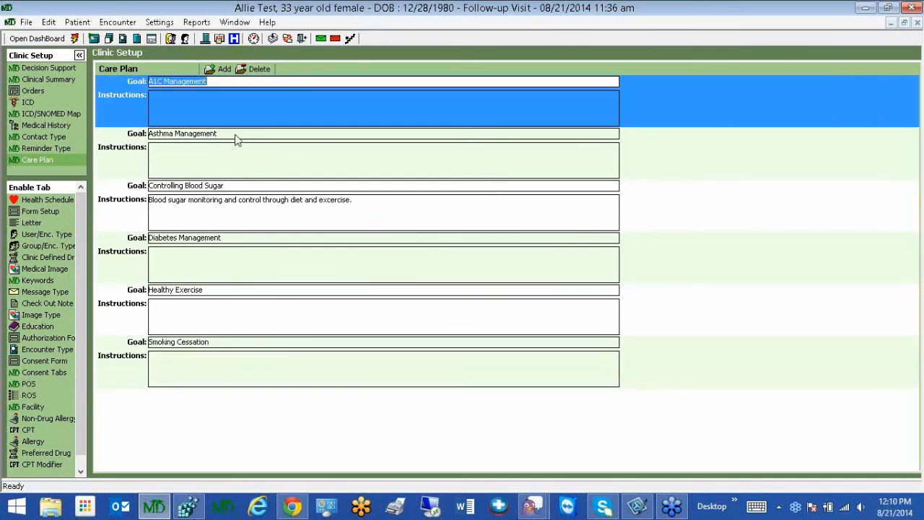
# Step: Add and save a Care Plan goal Hypertension Management with the instructions "Home monitoring of BP and medication management."
pyautogui.click(225, 71)
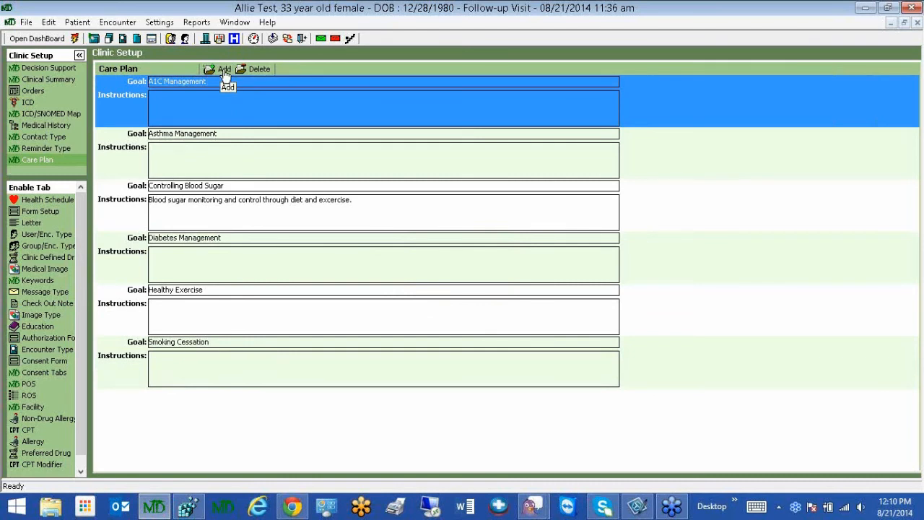
pyautogui.click(225, 71)
pyautogui.click(185, 396)
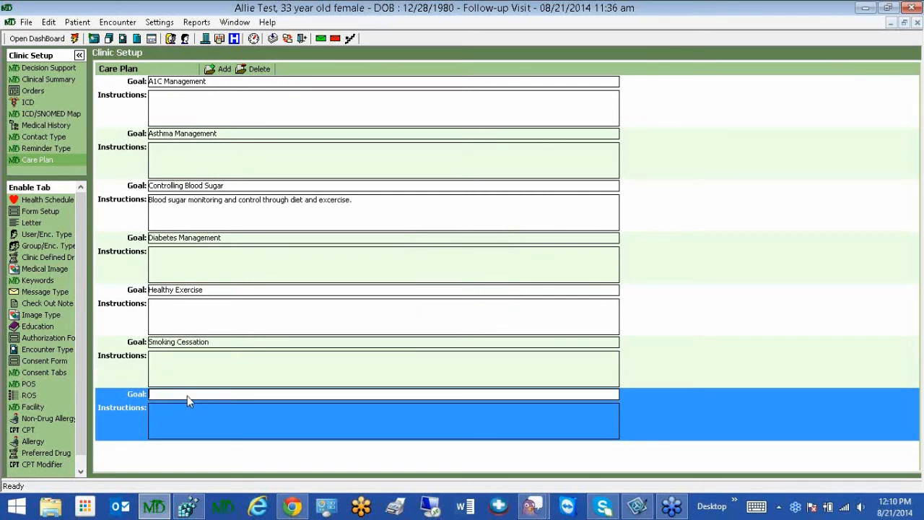
pyautogui.write('Hypertension Management')
pyautogui.click(167, 416)
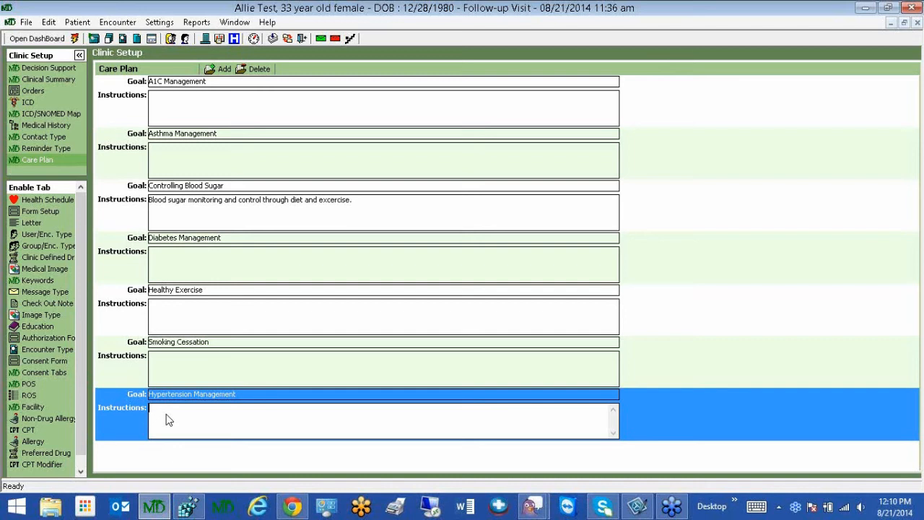
pyautogui.write('Home monitoring of BP a medication management.')
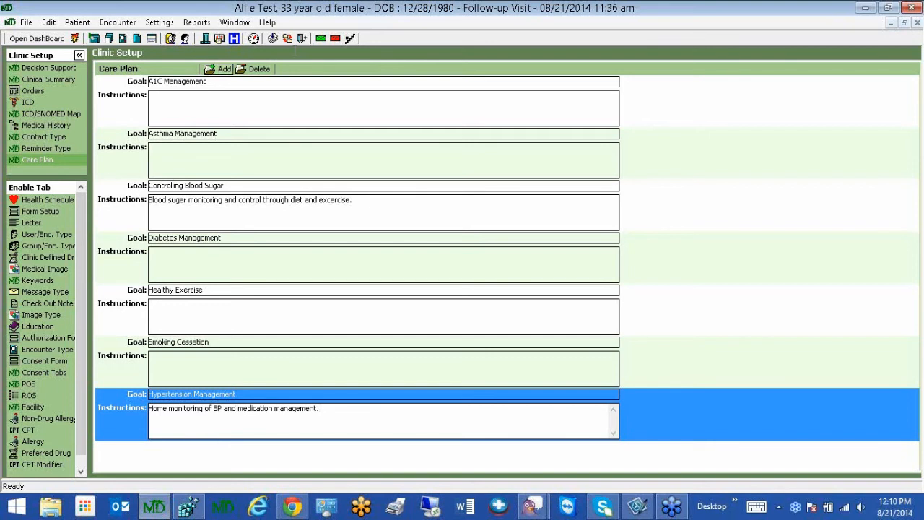
pyautogui.click(289, 41)
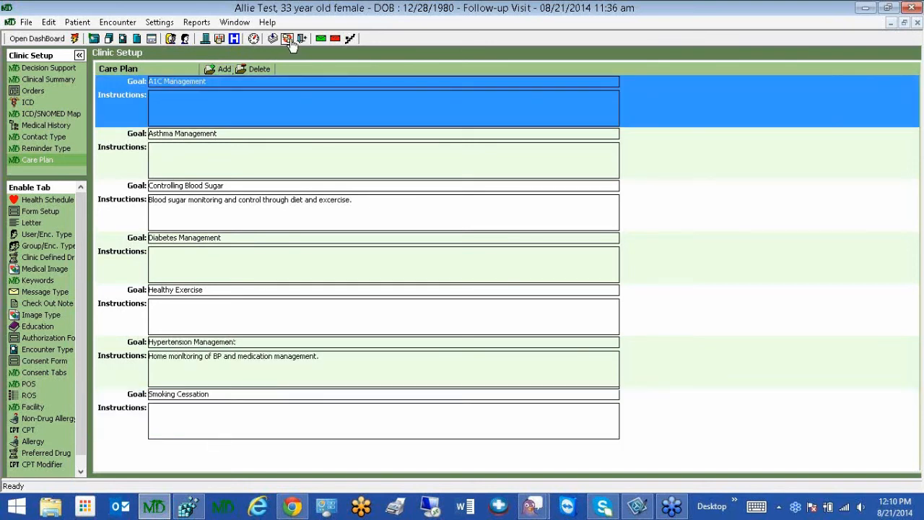
# Step: Switch to the open Follow-up Visit encounter and add the Controlling Blood Sugar goal to its Care Plan
pyautogui.click(235, 27)
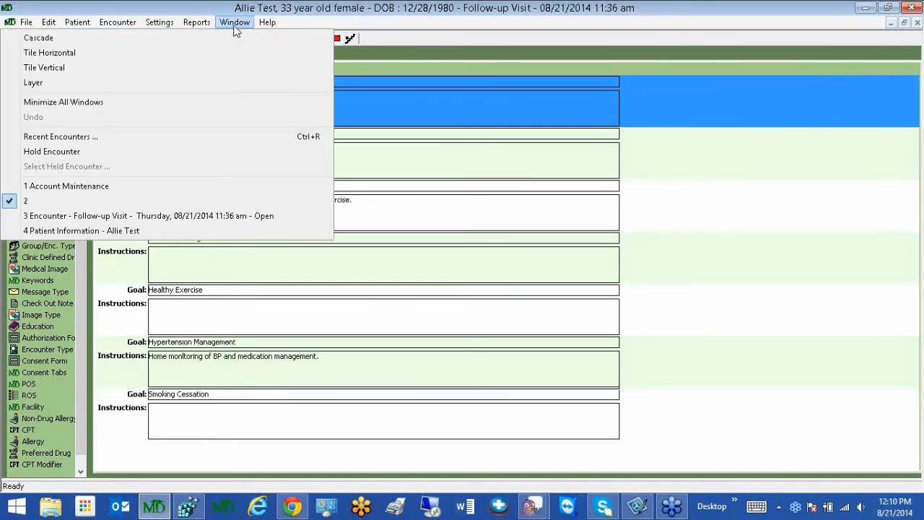
pyautogui.click(195, 219)
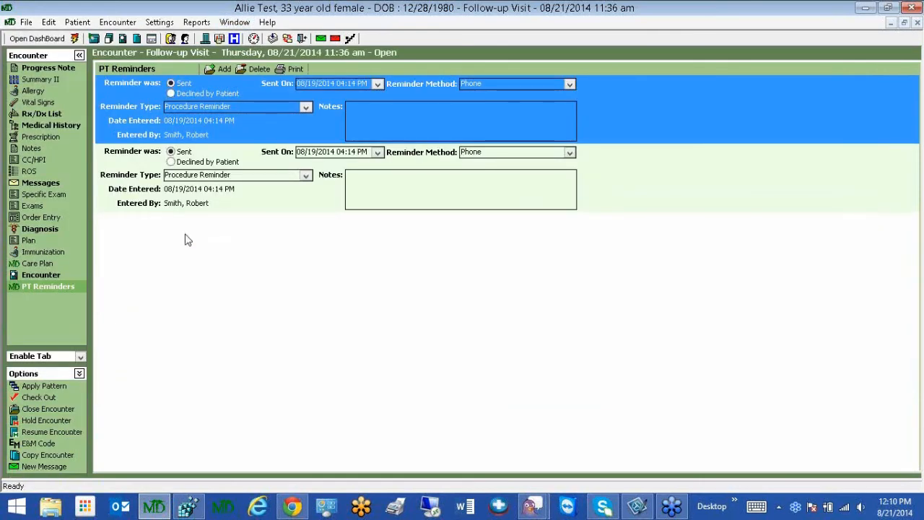
pyautogui.click(42, 268)
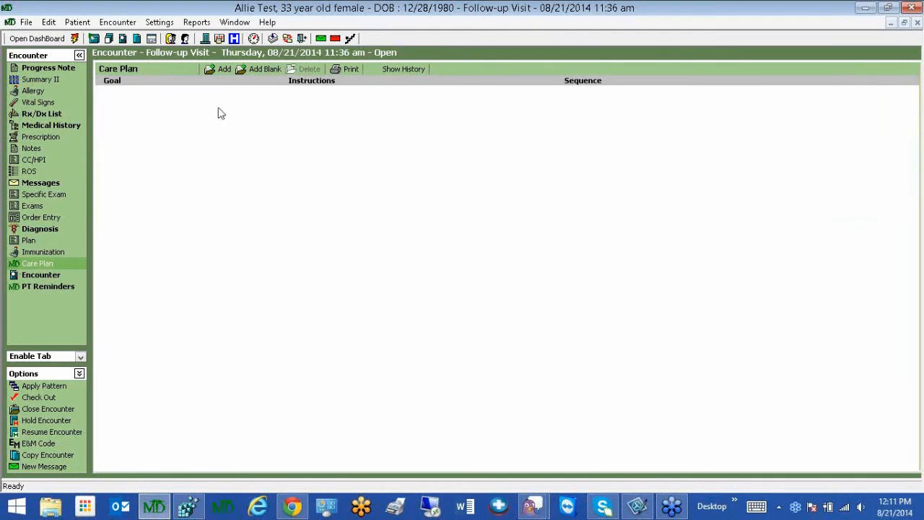
pyautogui.click(224, 70)
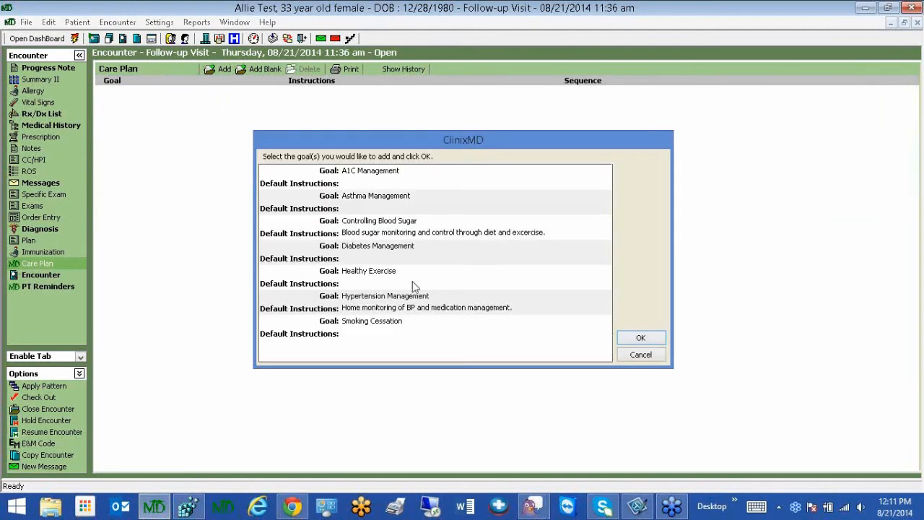
pyautogui.click(408, 233)
pyautogui.click(408, 232)
pyautogui.click(460, 237)
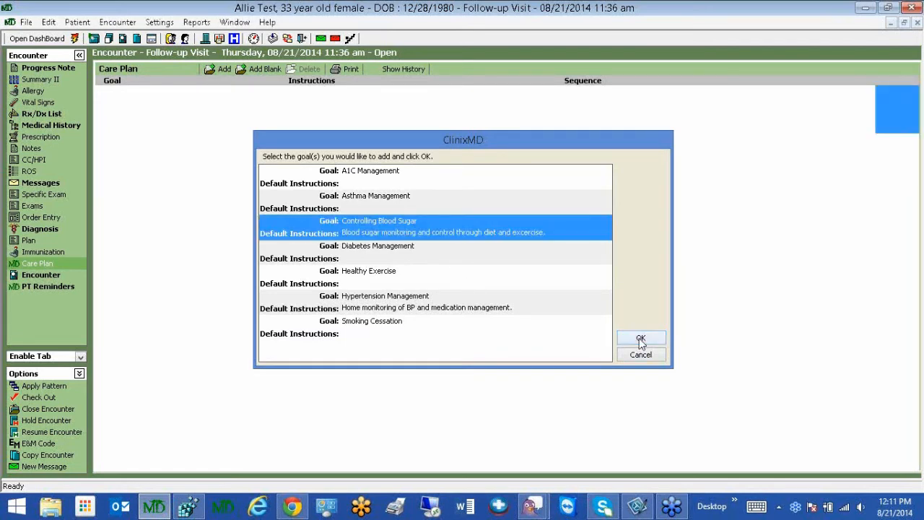
pyautogui.click(640, 340)
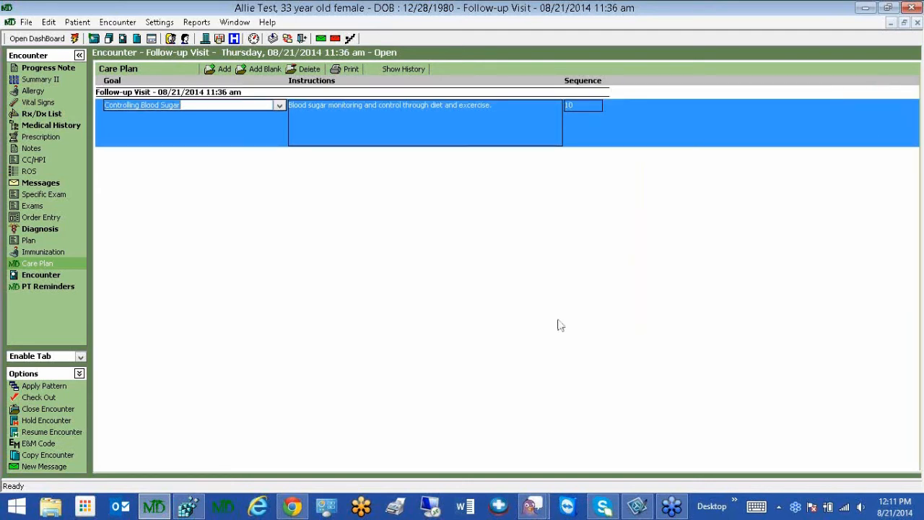
# Step: Add the Decision Making Process template to the encounter's Plan and set the medication decision to "Begin medications as prescribed"
pyautogui.click(32, 243)
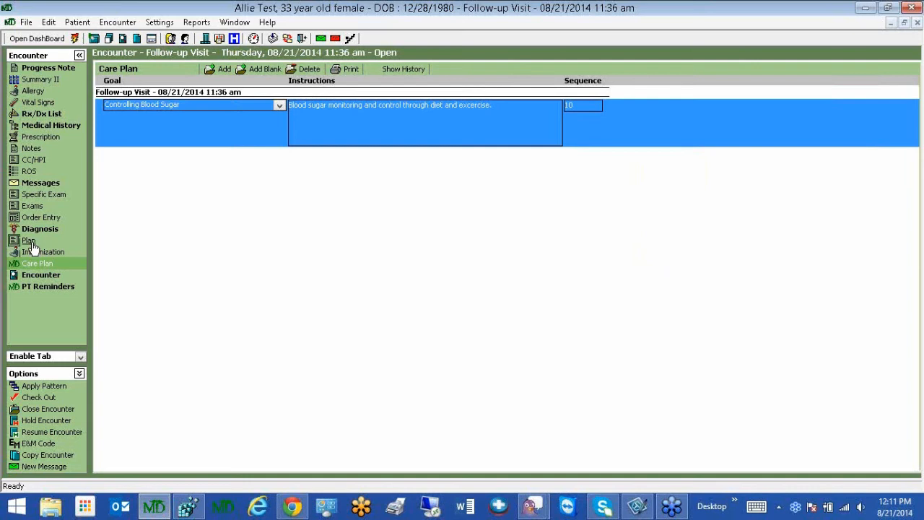
pyautogui.click(32, 246)
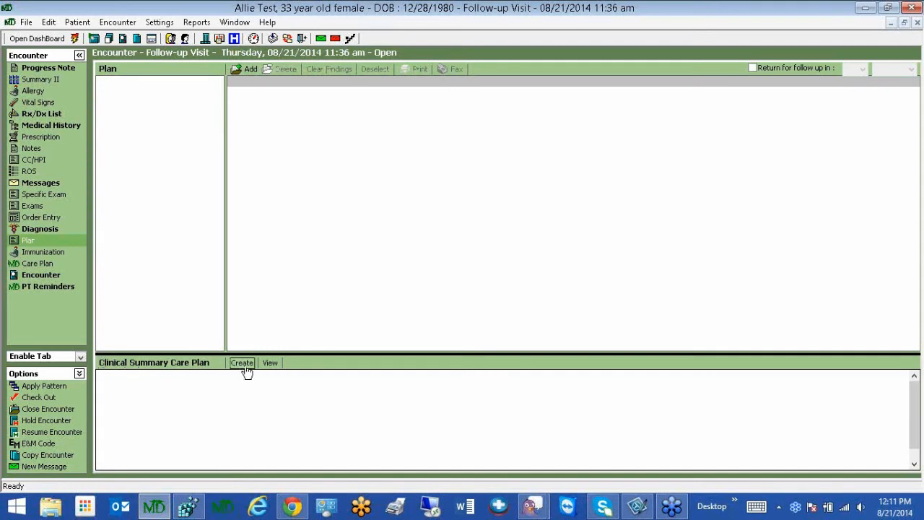
pyautogui.click(250, 70)
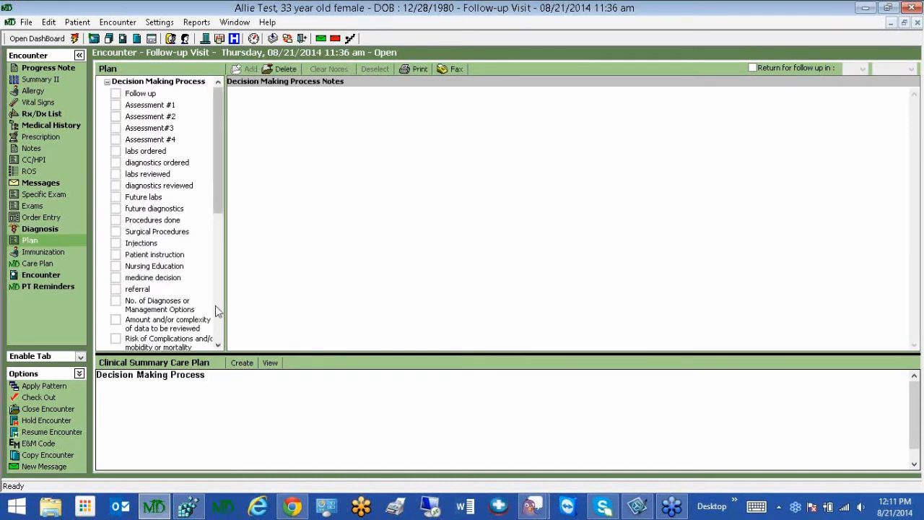
pyautogui.click(115, 281)
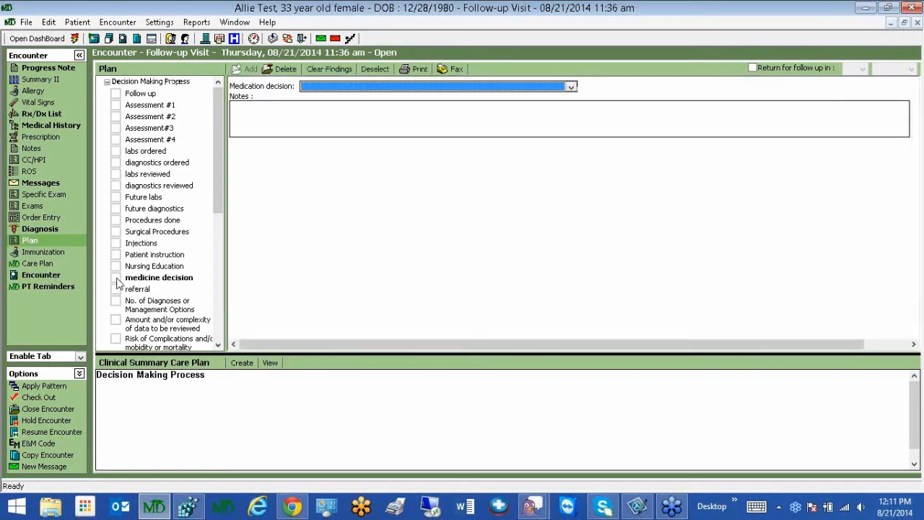
pyautogui.click(443, 86)
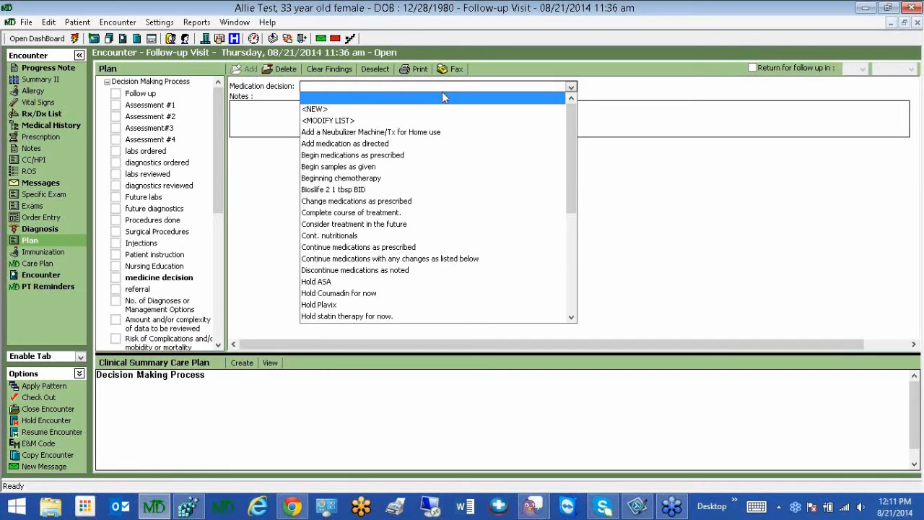
pyautogui.click(396, 156)
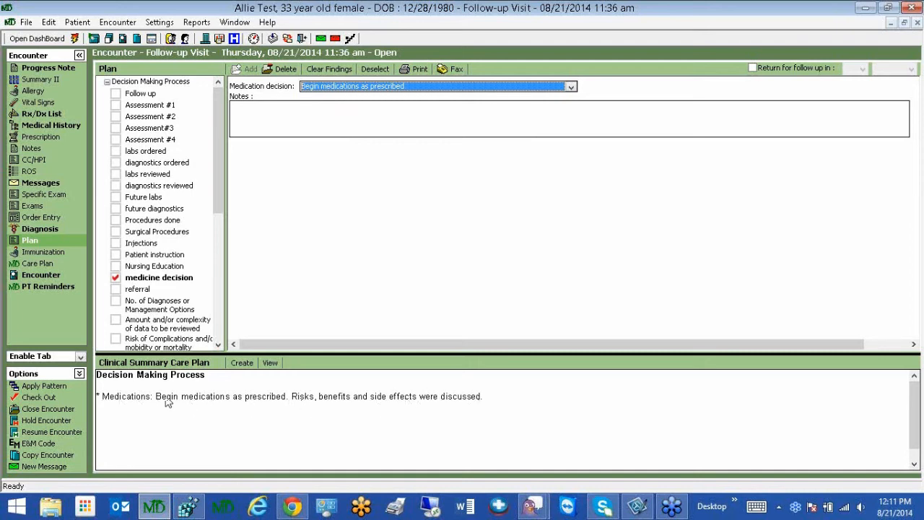
pyautogui.click(128, 401)
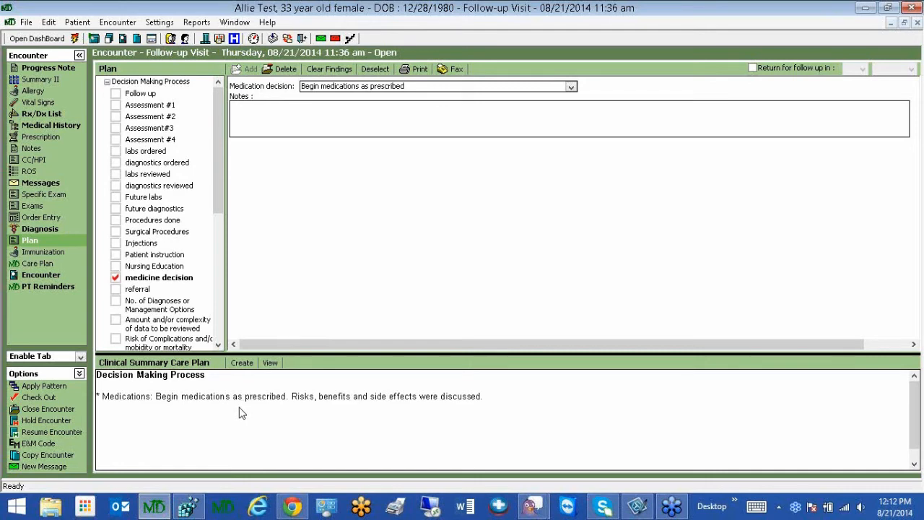
# Step: Create an A1C Management goal with the instructions "Text here" in the clinical summary care plan, and delete that goal again
pyautogui.click(243, 364)
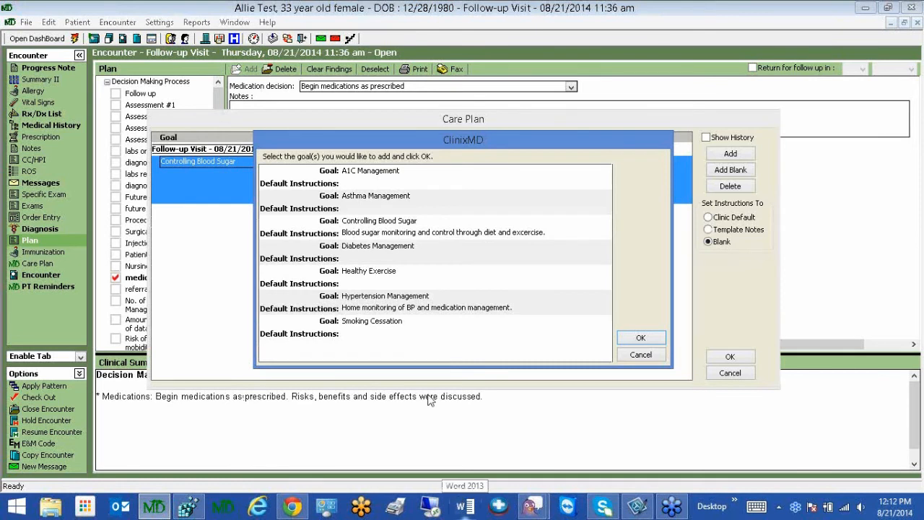
pyautogui.click(345, 182)
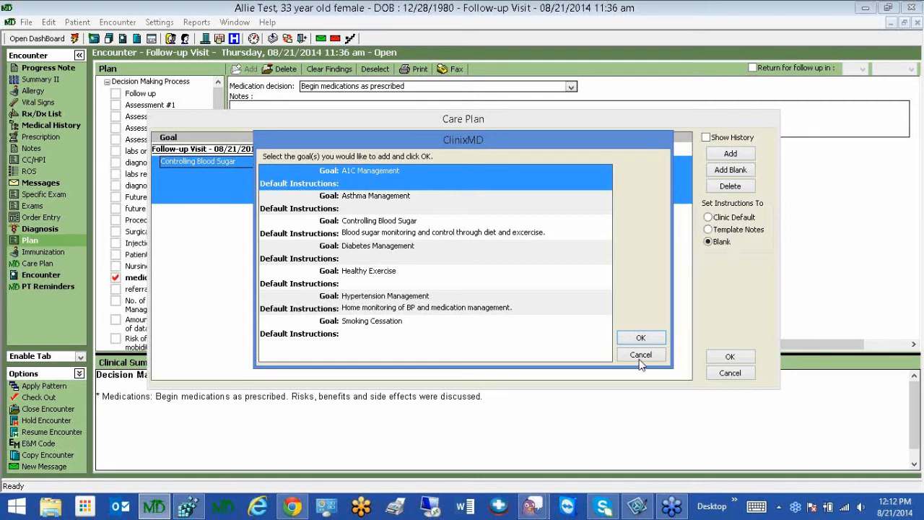
pyautogui.click(640, 338)
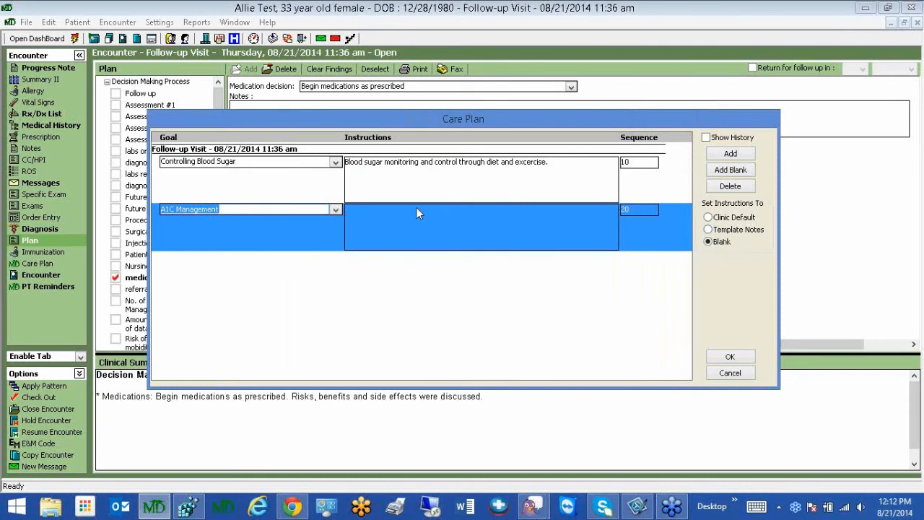
pyautogui.click(396, 219)
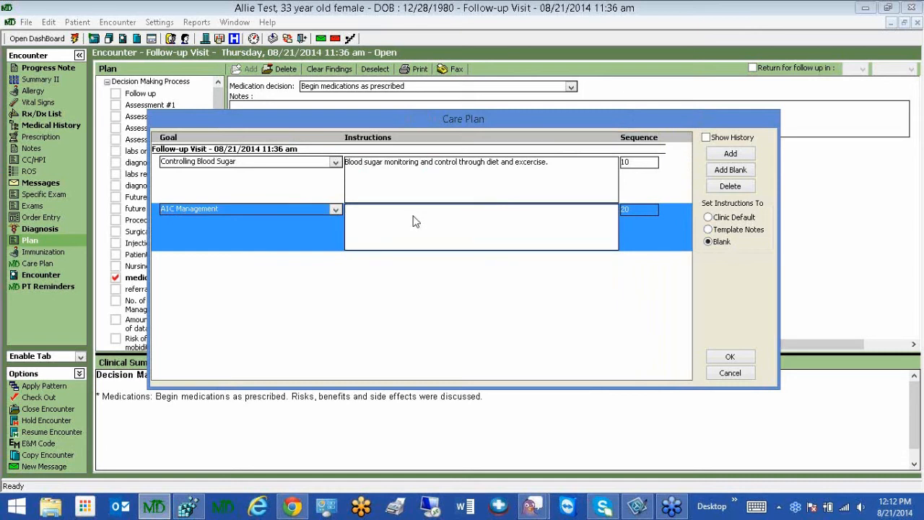
pyautogui.write('Text here!')
pyautogui.click(731, 187)
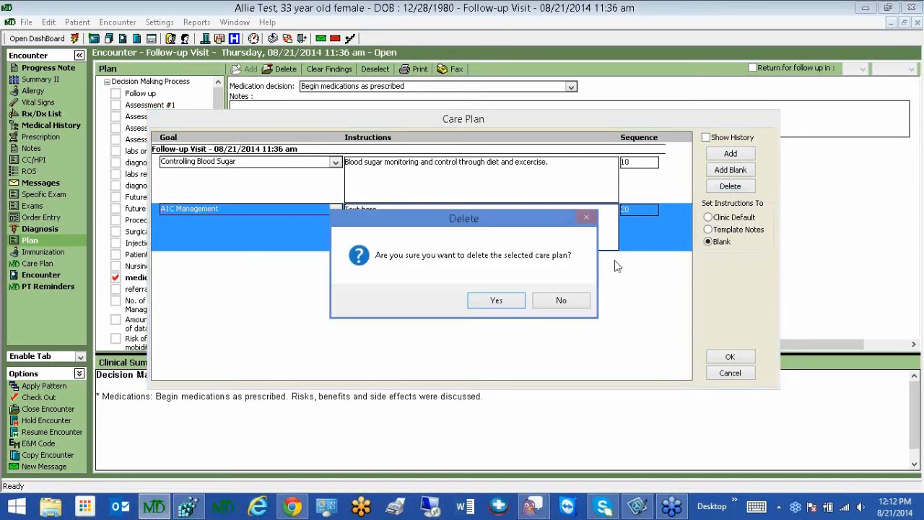
pyautogui.click(497, 303)
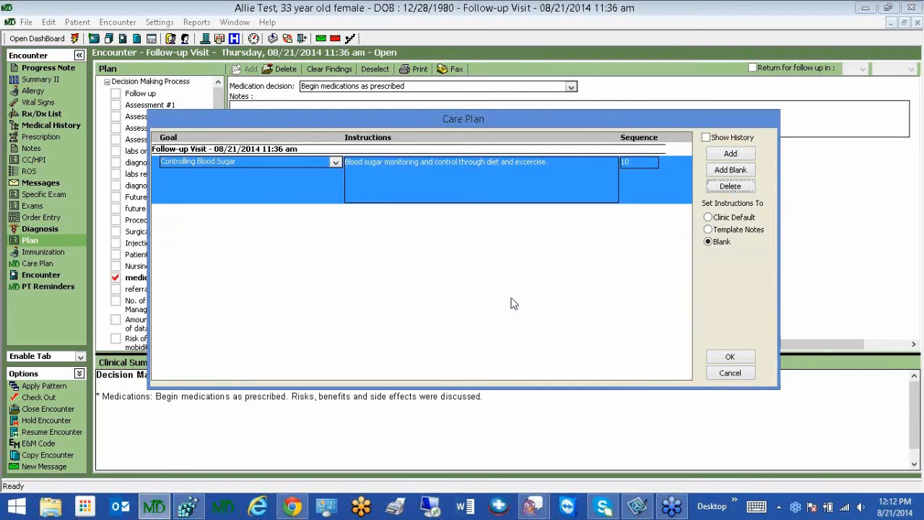
# Step: Add the A1C Management goal with its instructions set to Template Notes, and save the care plan
pyautogui.click(708, 230)
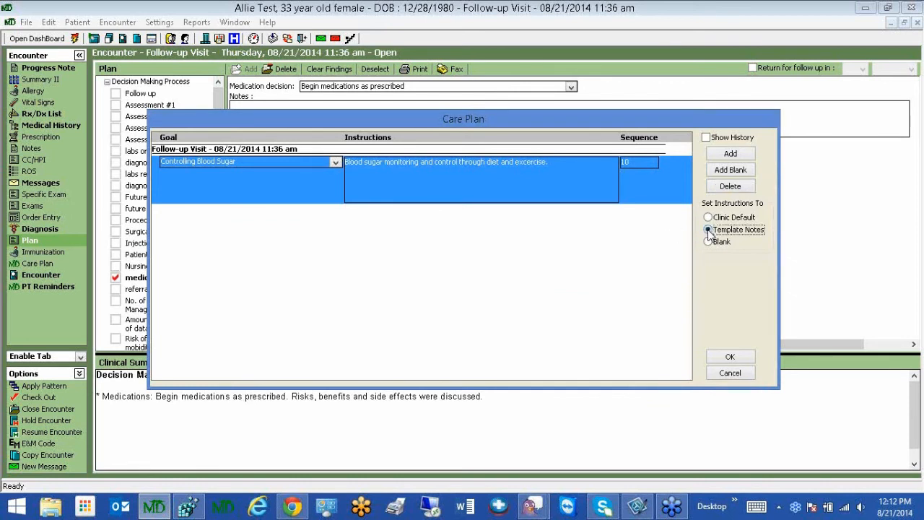
pyautogui.click(730, 154)
pyautogui.click(376, 186)
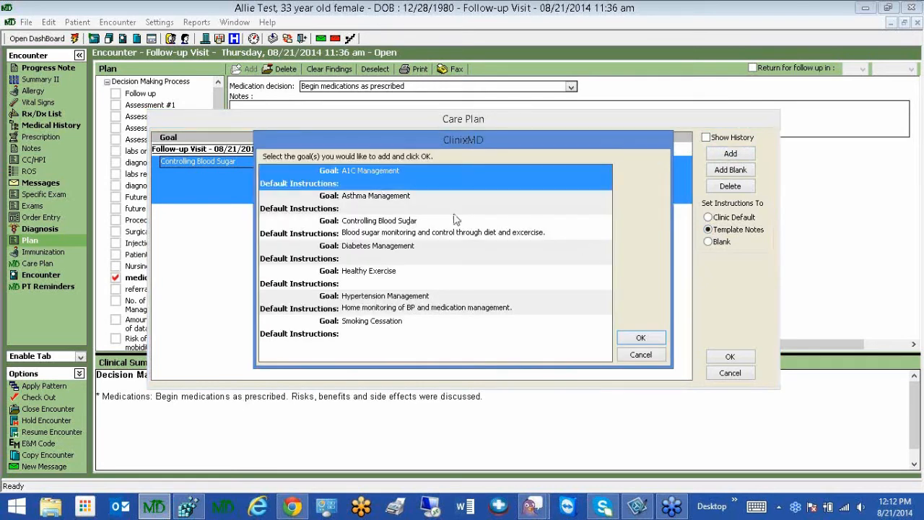
pyautogui.click(640, 338)
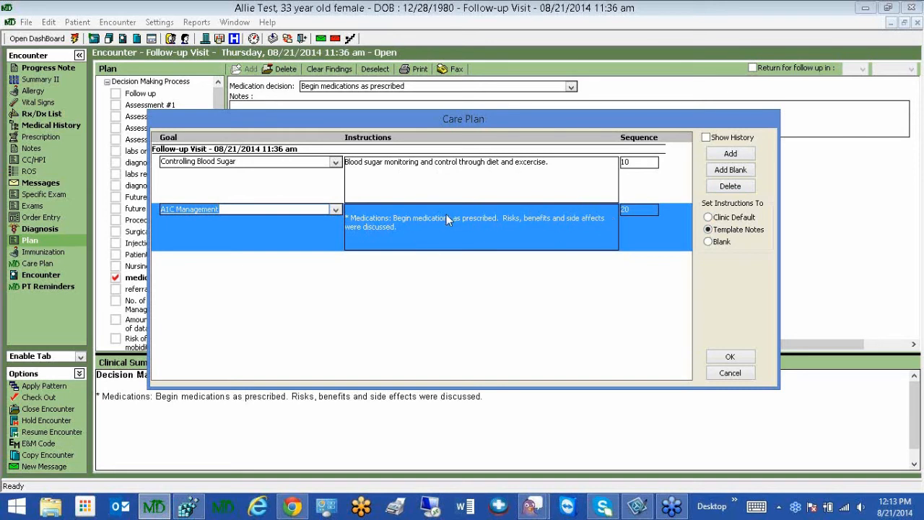
pyautogui.click(744, 359)
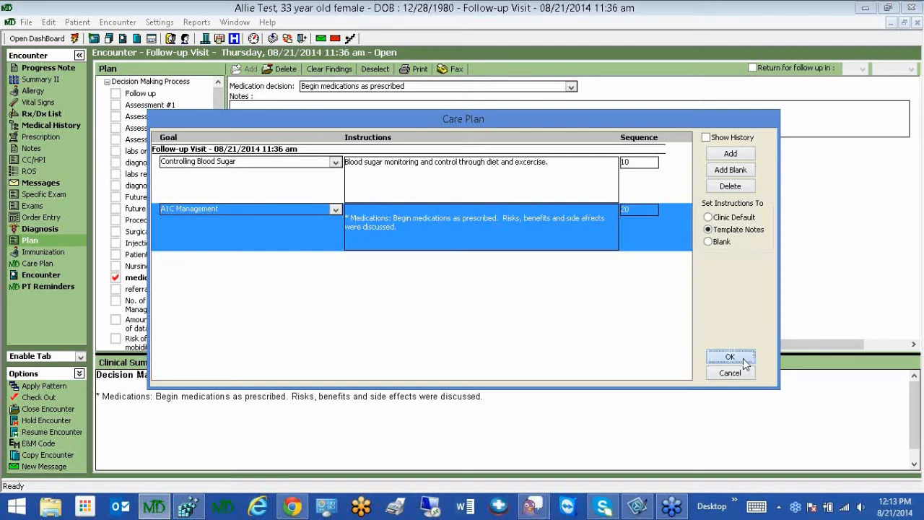
pyautogui.click(745, 361)
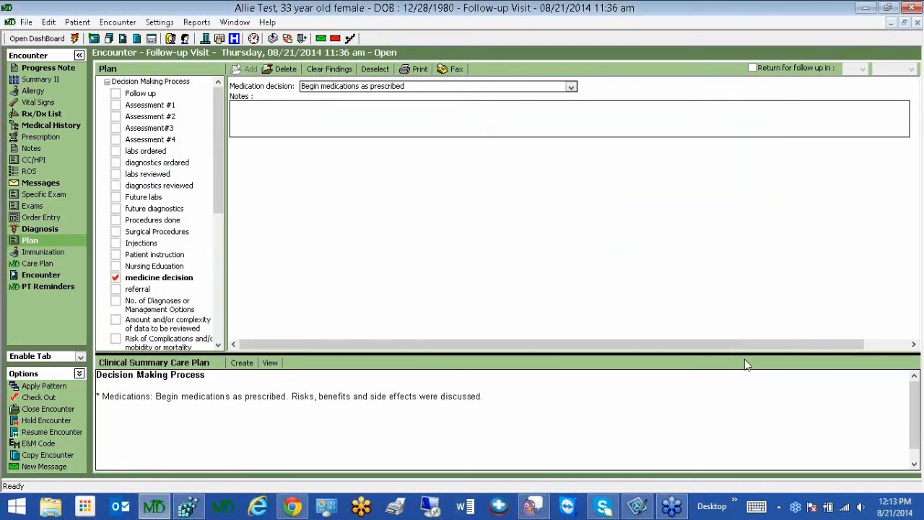
# Step: Generate a clinical summary from the progress note with the System Default summary type and check its Care Plan section
pyautogui.click(52, 68)
pyautogui.click(320, 72)
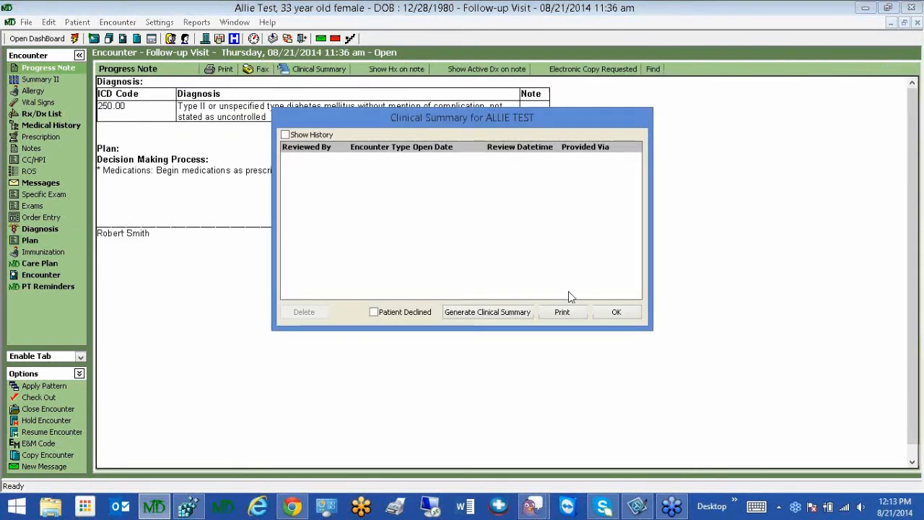
pyautogui.click(505, 319)
pyautogui.click(237, 85)
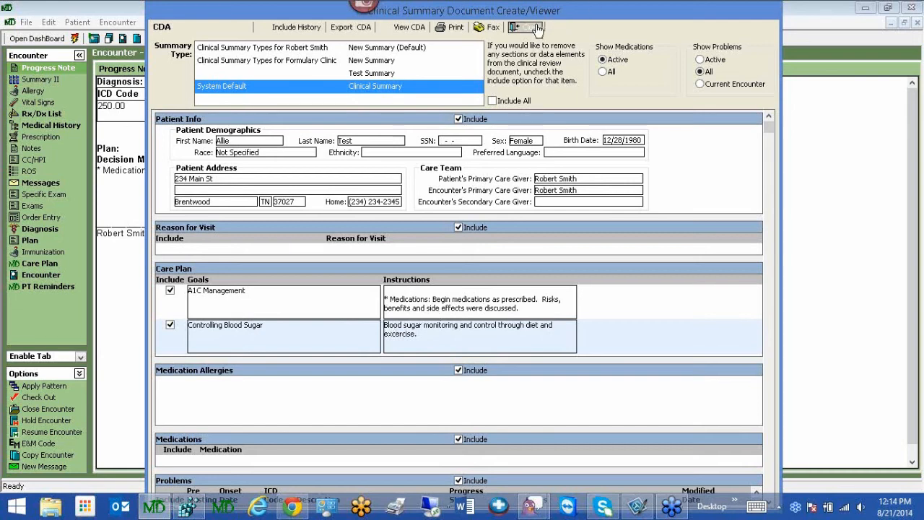
# Step: Close the clinical summary viewer and its dialog, and return to the encounter's Plan
pyautogui.click(538, 29)
pyautogui.click(612, 313)
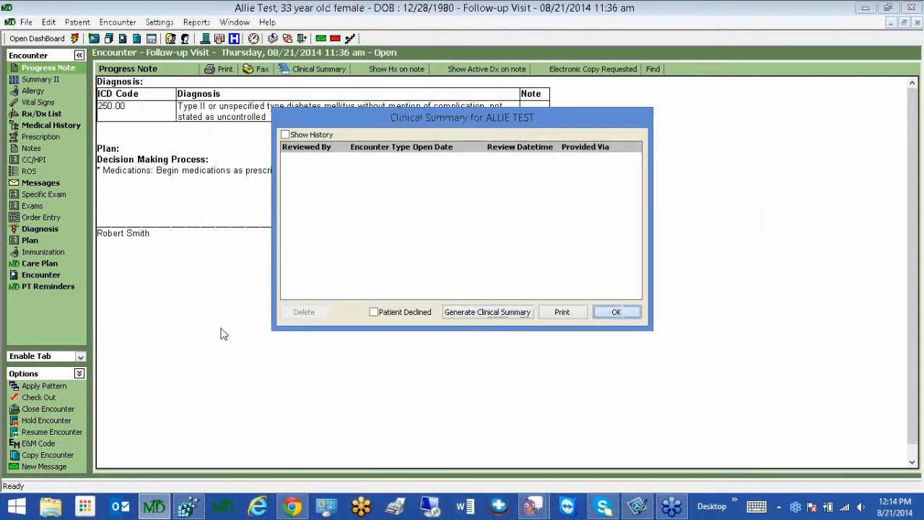
pyautogui.click(30, 241)
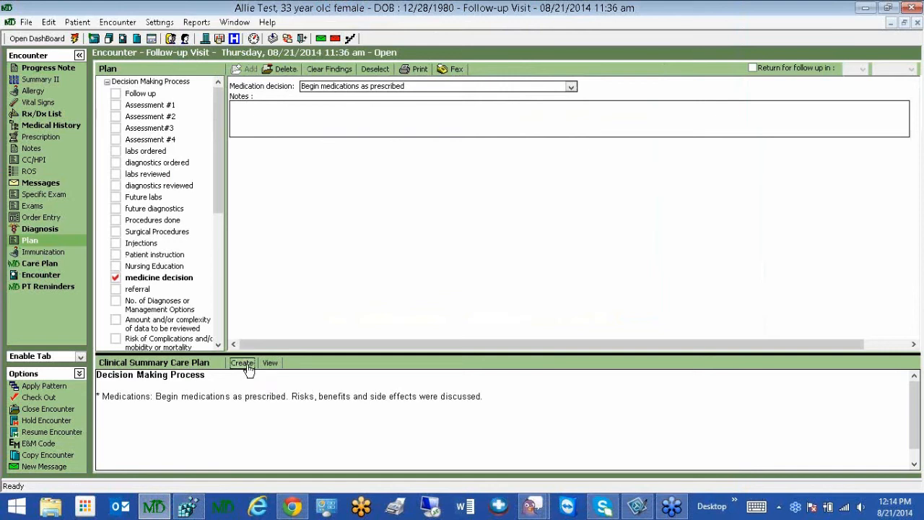
# Step: Review the encounter's Care Plan goals and the list of additional encounter tabs that can be enabled
pyautogui.click(40, 265)
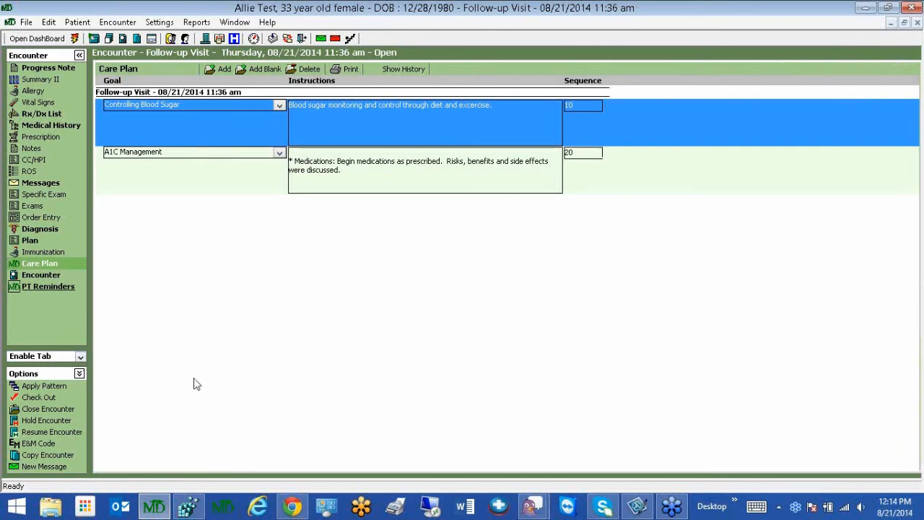
pyautogui.click(80, 357)
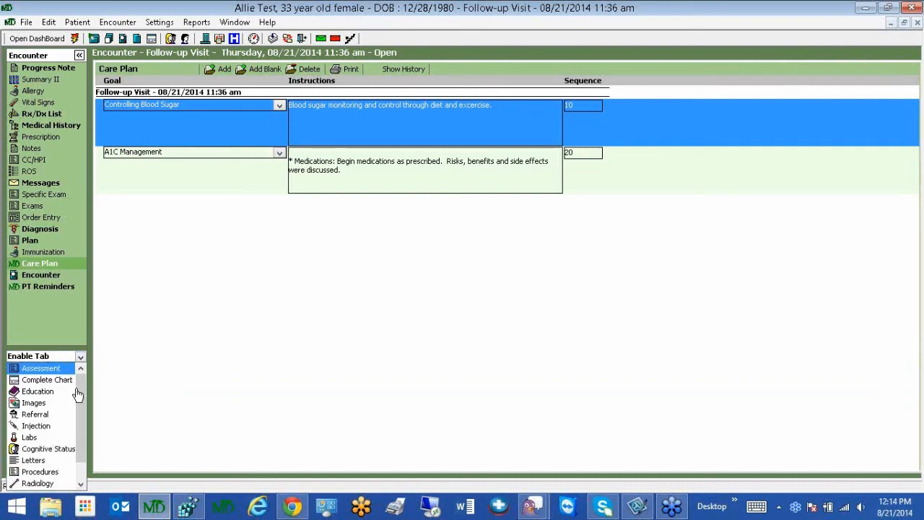
pyautogui.click(64, 305)
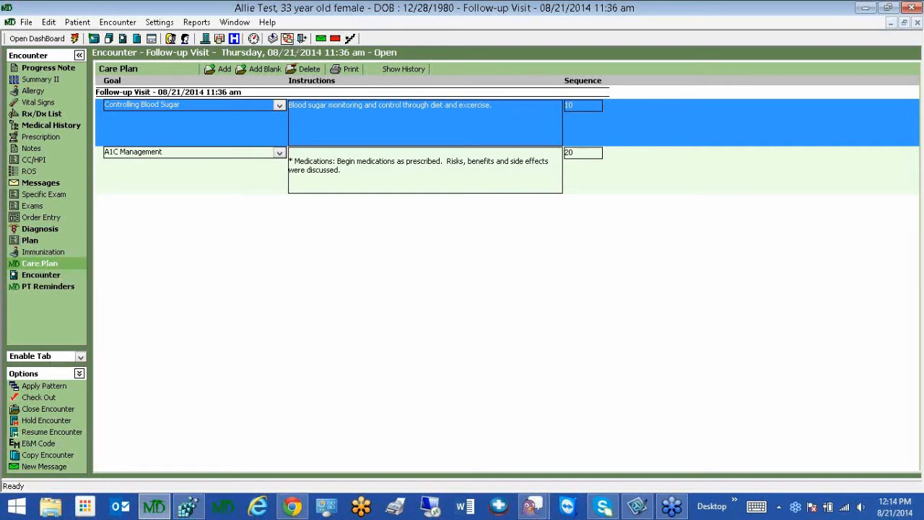
# Step: In the account maintenance options for the Formulary Clinic location, set Care Plan Default Instructions to Clinic Default Instructions after trying Template Notes
pyautogui.click(157, 26)
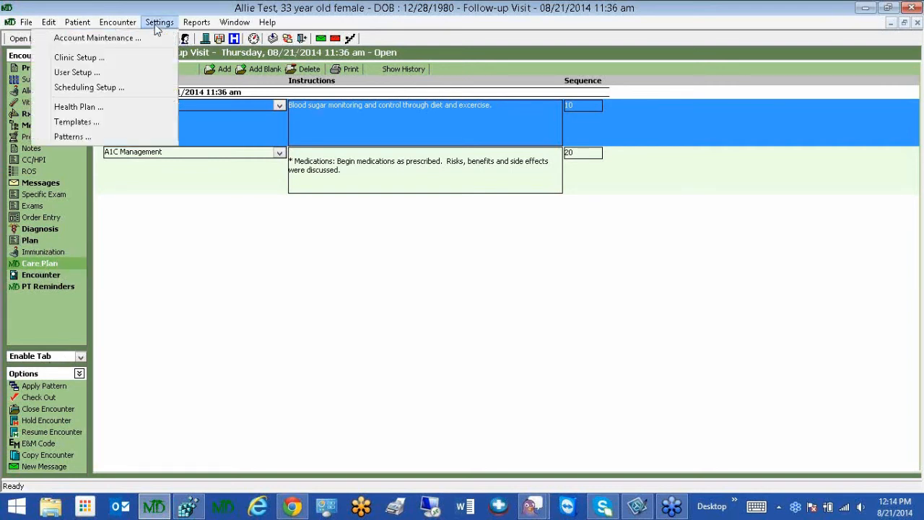
pyautogui.click(153, 35)
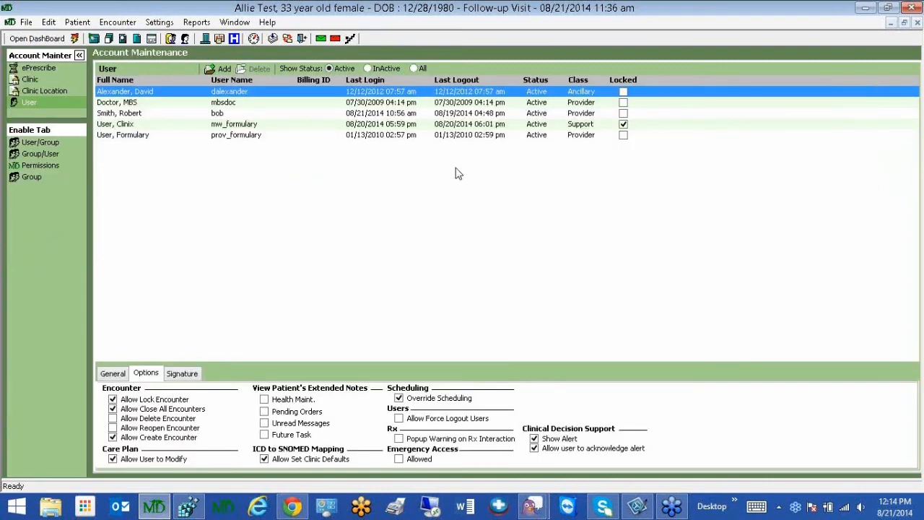
pyautogui.click(44, 91)
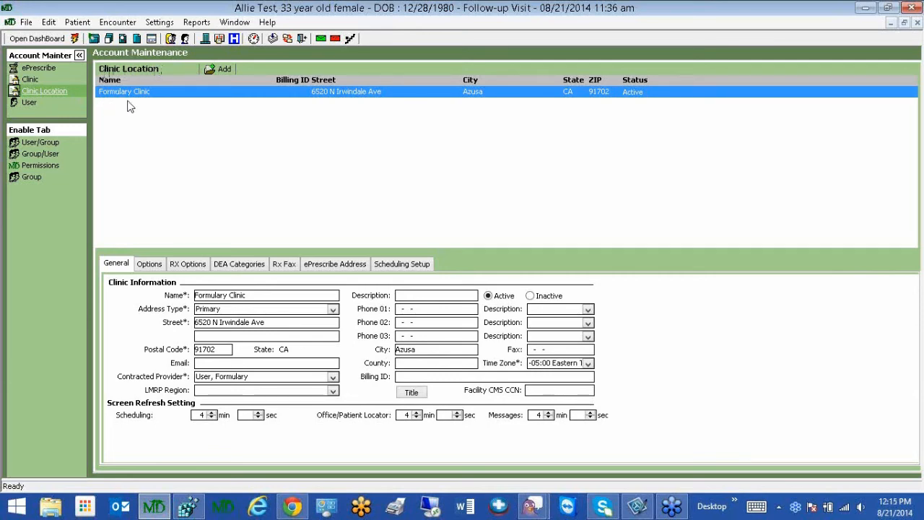
pyautogui.click(147, 269)
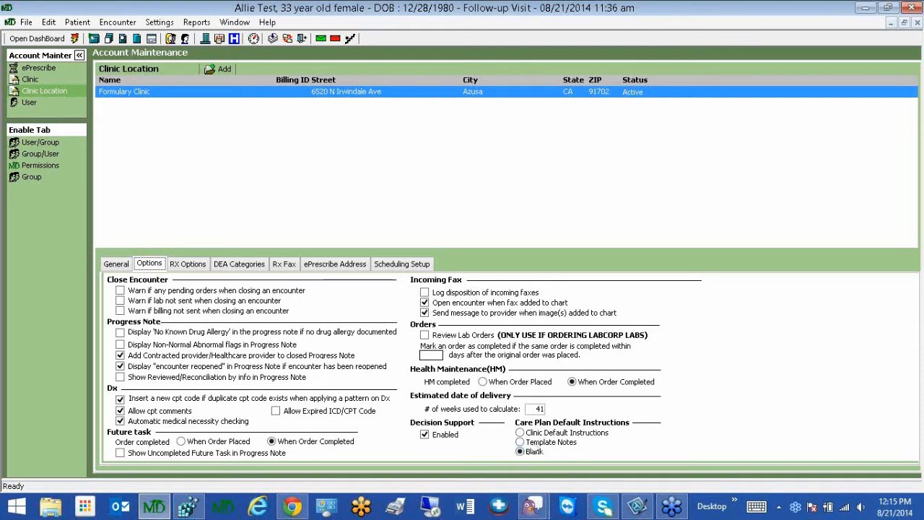
pyautogui.click(521, 443)
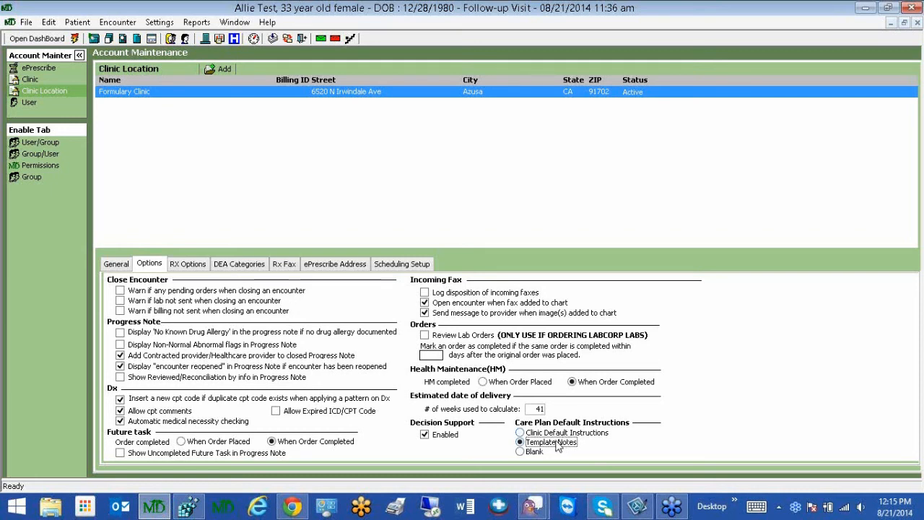
pyautogui.click(521, 434)
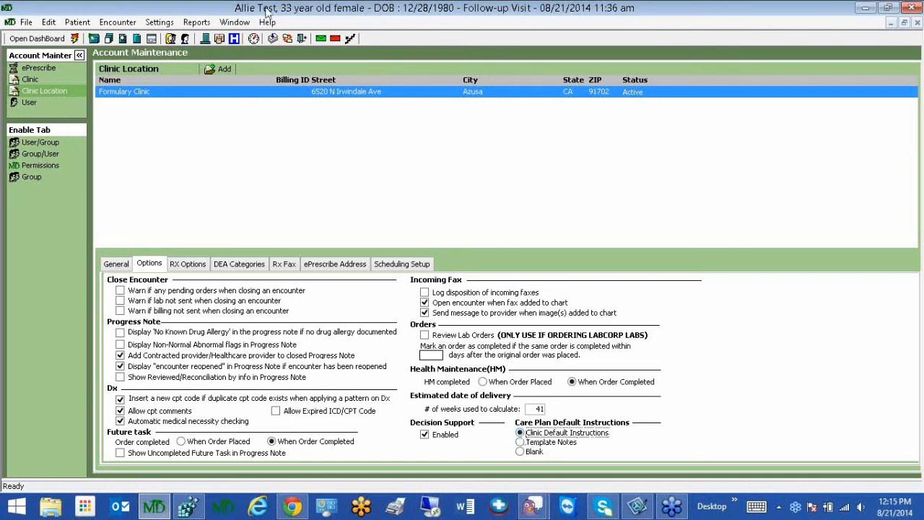
# Step: Return to Clinic Setup and review the Care Plan goals and their default instructions
pyautogui.click(238, 23)
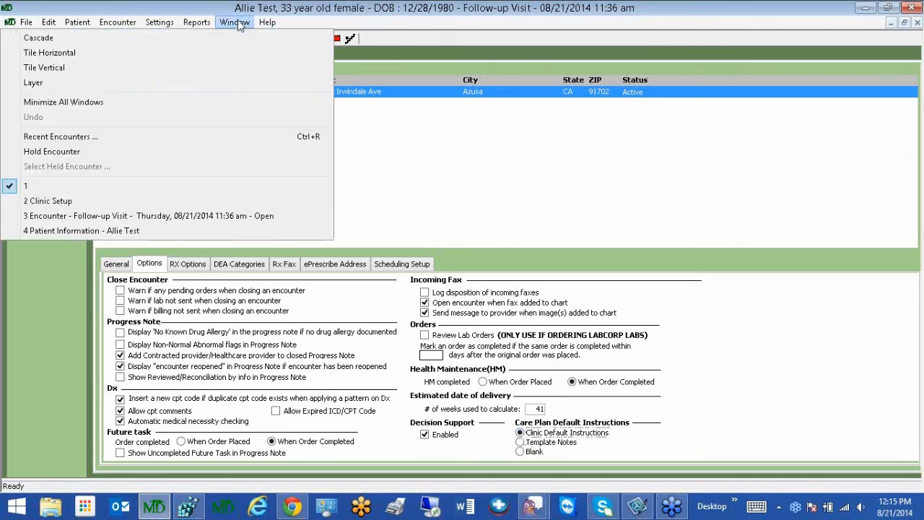
pyautogui.click(79, 199)
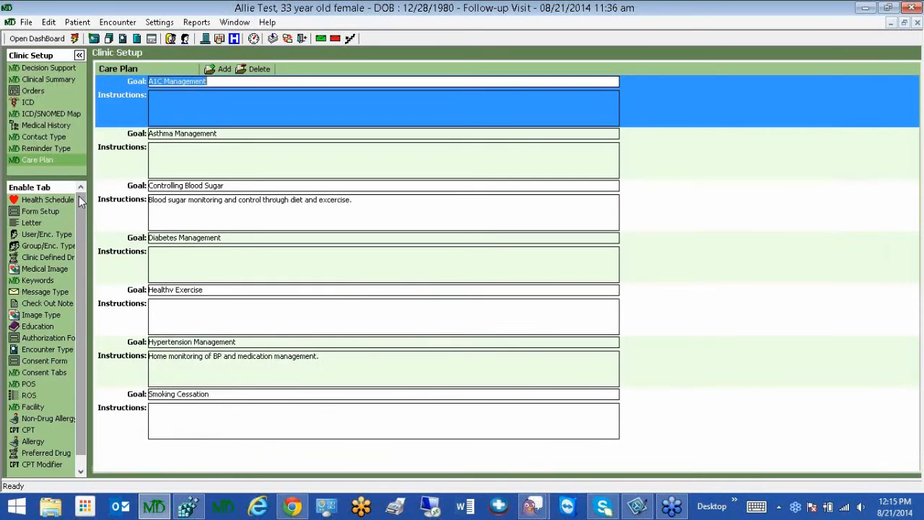
pyautogui.click(32, 163)
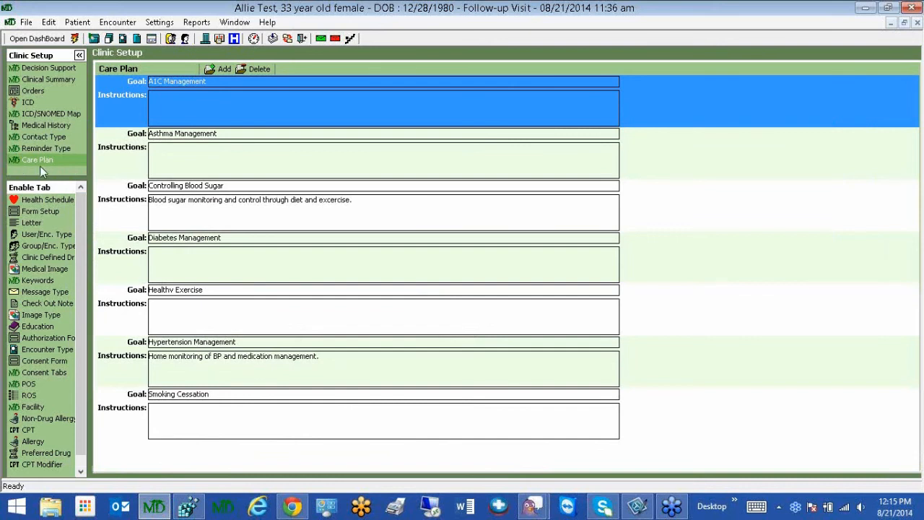
pyautogui.click(291, 44)
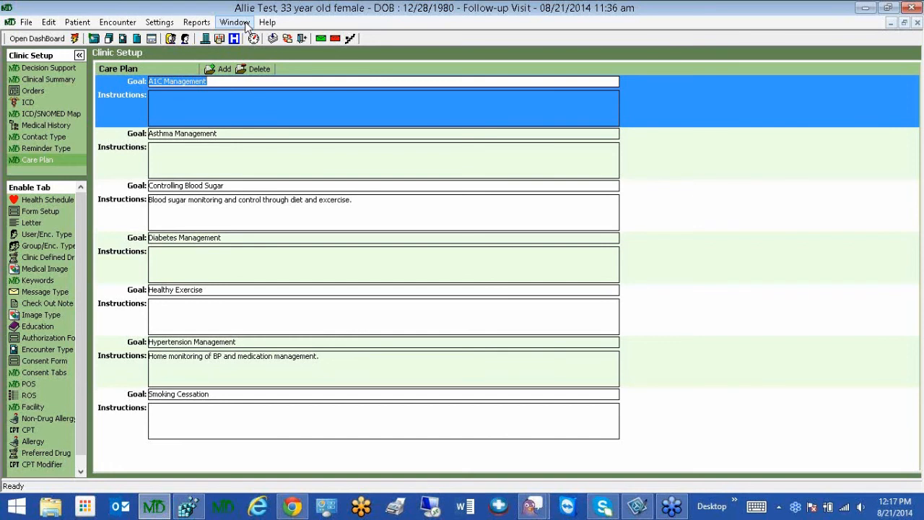
# Step: In the health plan insurance settings, set the payer of the Health Plan entry to Medicare FFS
pyautogui.click(162, 23)
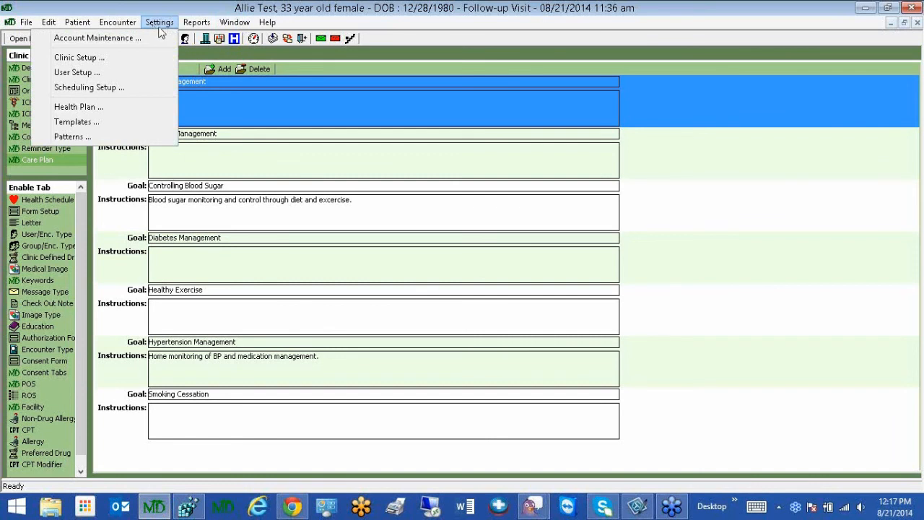
pyautogui.click(96, 106)
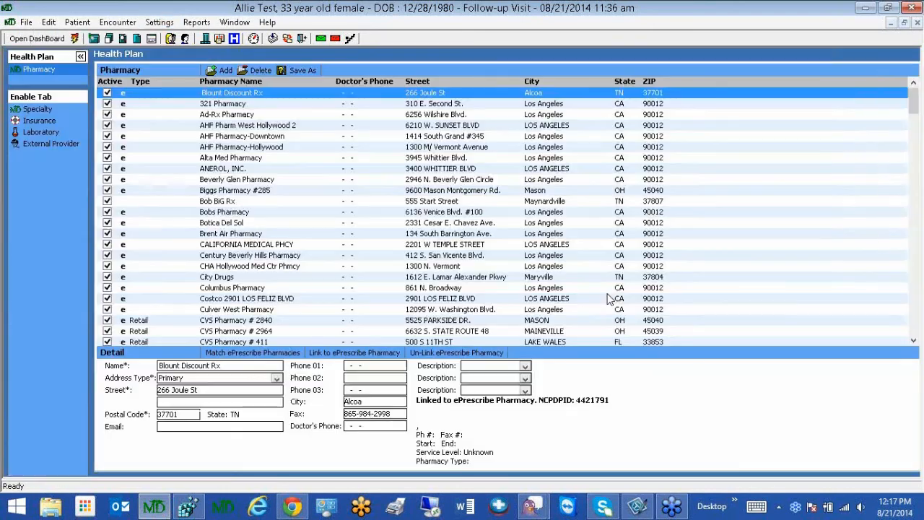
pyautogui.click(40, 120)
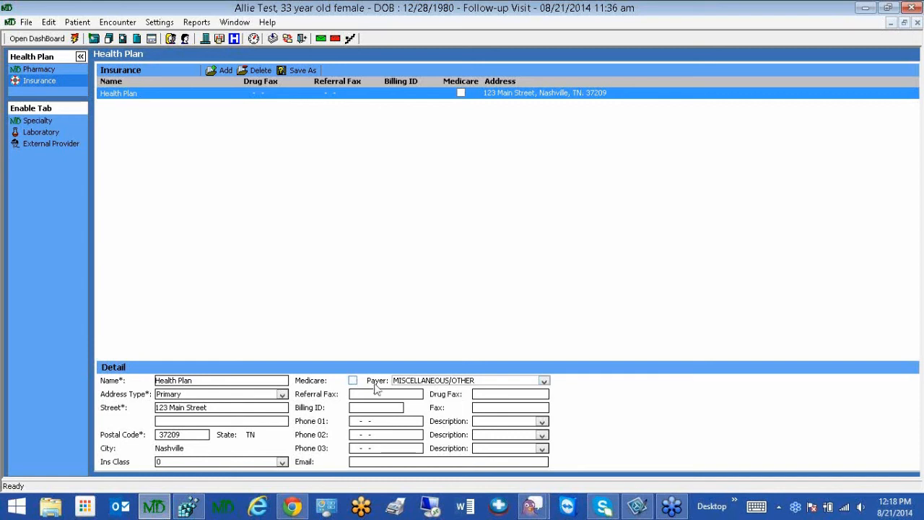
pyautogui.click(548, 385)
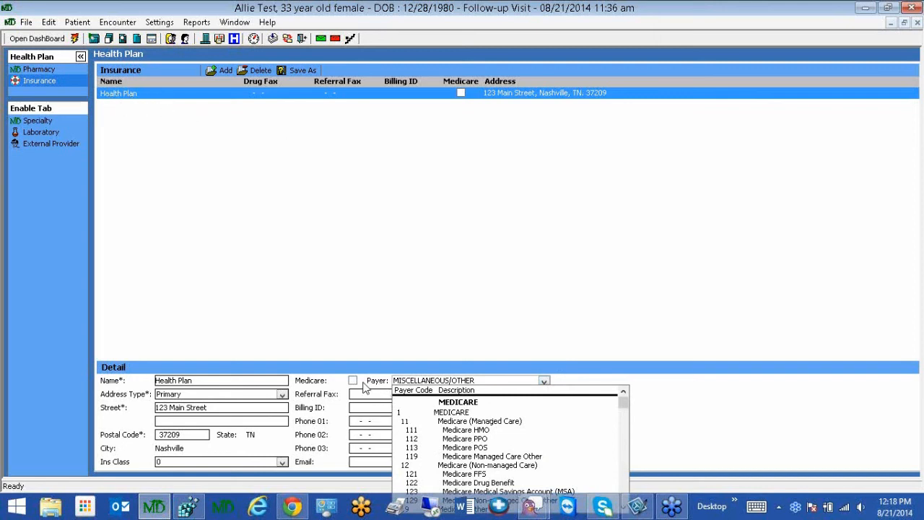
pyautogui.moveTo(623, 400)
pyautogui.mouseDown()
pyautogui.moveTo(636, 498)
pyautogui.moveTo(627, 398)
pyautogui.mouseUp()
pyautogui.moveTo(639, 405); pyautogui.dragTo(639, 408)
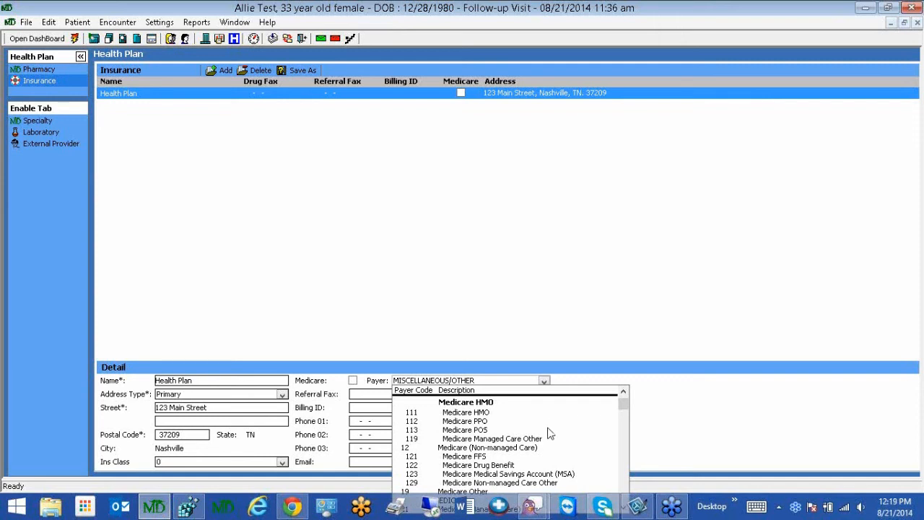
pyautogui.click(466, 457)
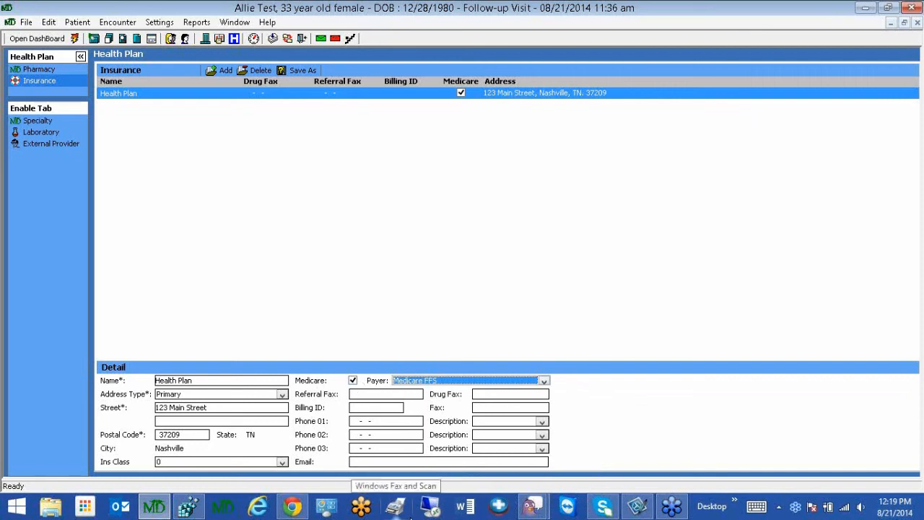
pyautogui.click(429, 462)
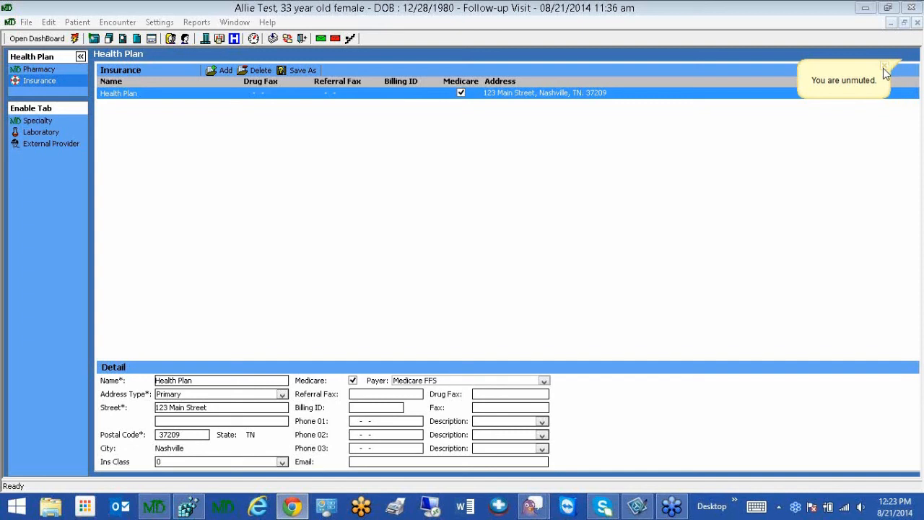
# Step: Dismiss the audio notification and open the Meaningful Use Checklist for Stage 2
pyautogui.click(884, 68)
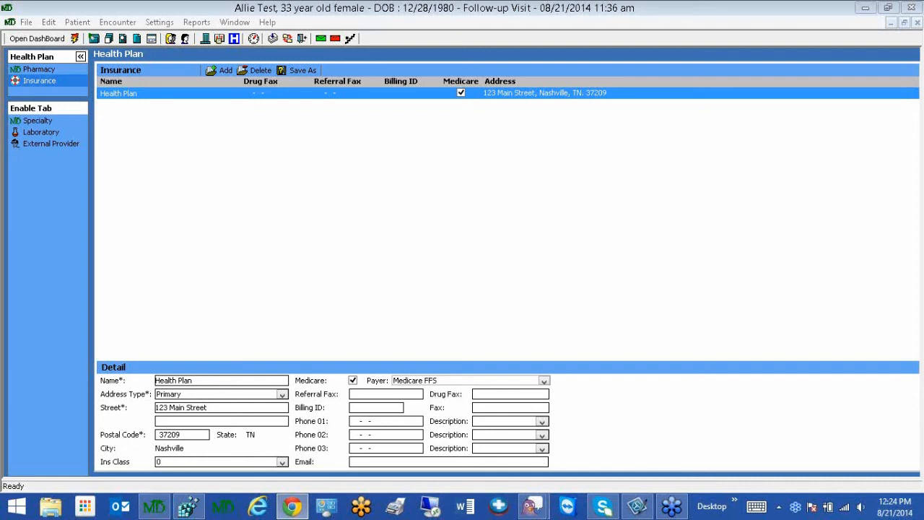
pyautogui.click(268, 22)
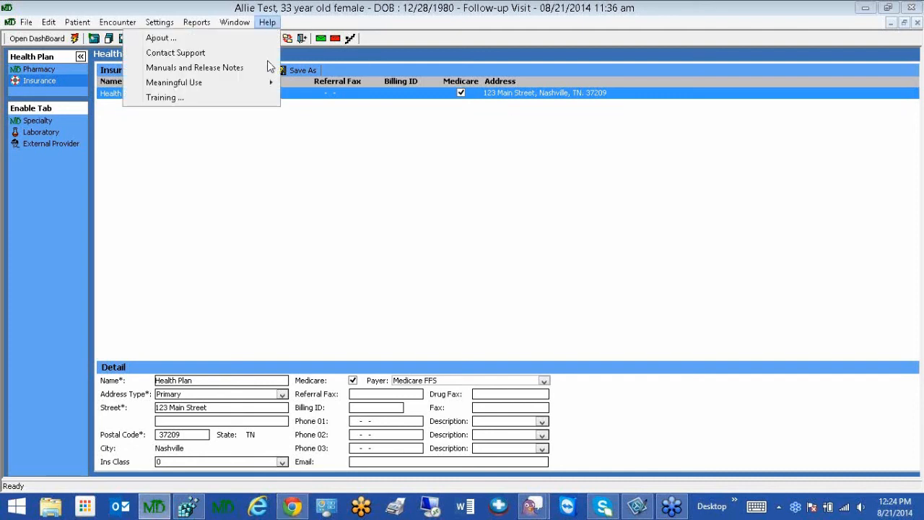
pyautogui.moveTo(254, 85)
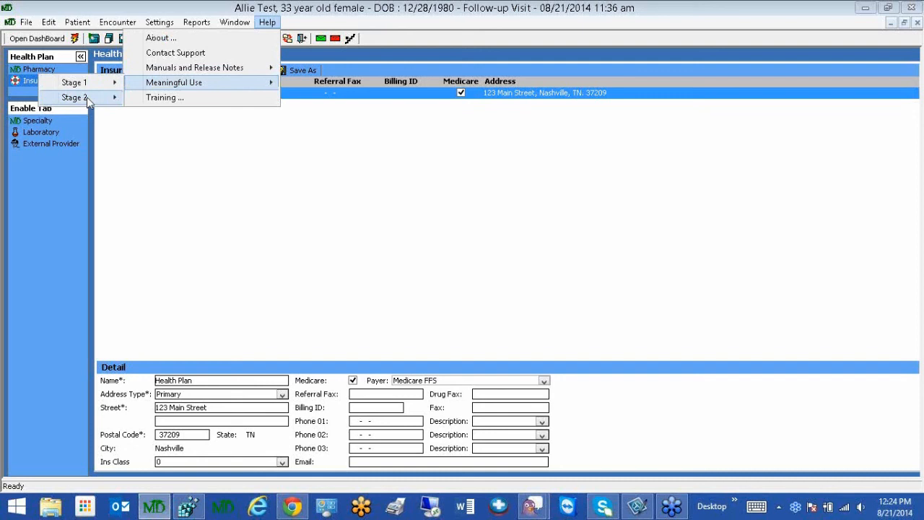
pyautogui.moveTo(86, 98)
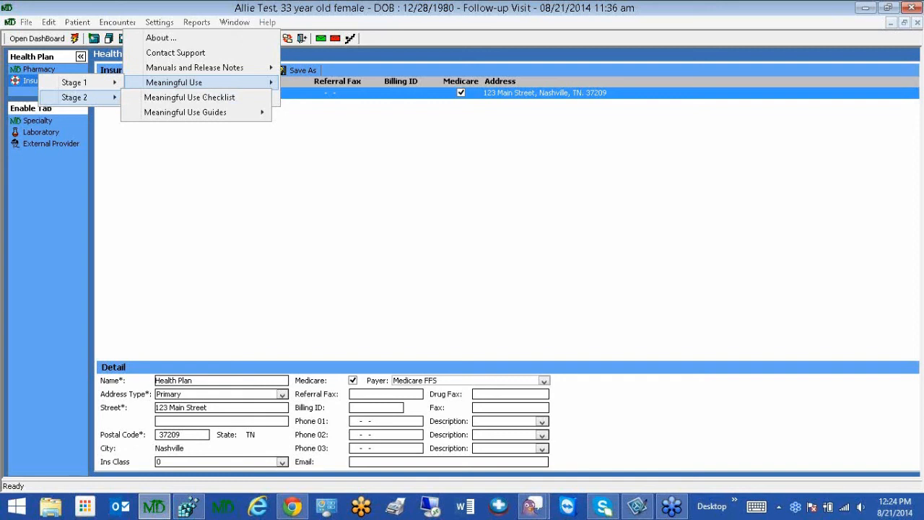
pyautogui.click(189, 97)
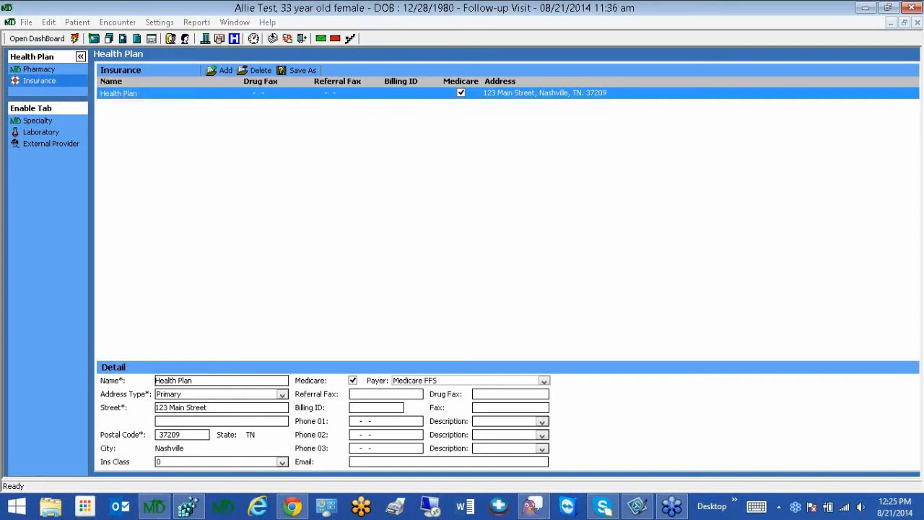